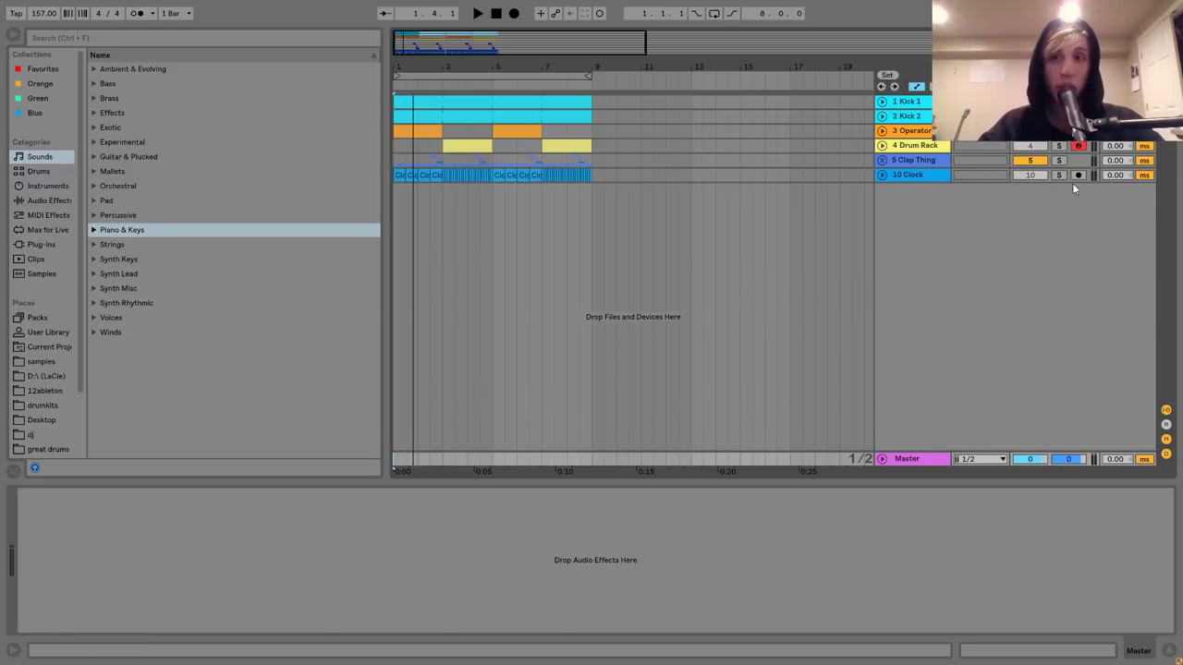
Play the arrangement and unfold the Kick 1 and Kick 2 tracks.
{"action": "key", "text": "space"}
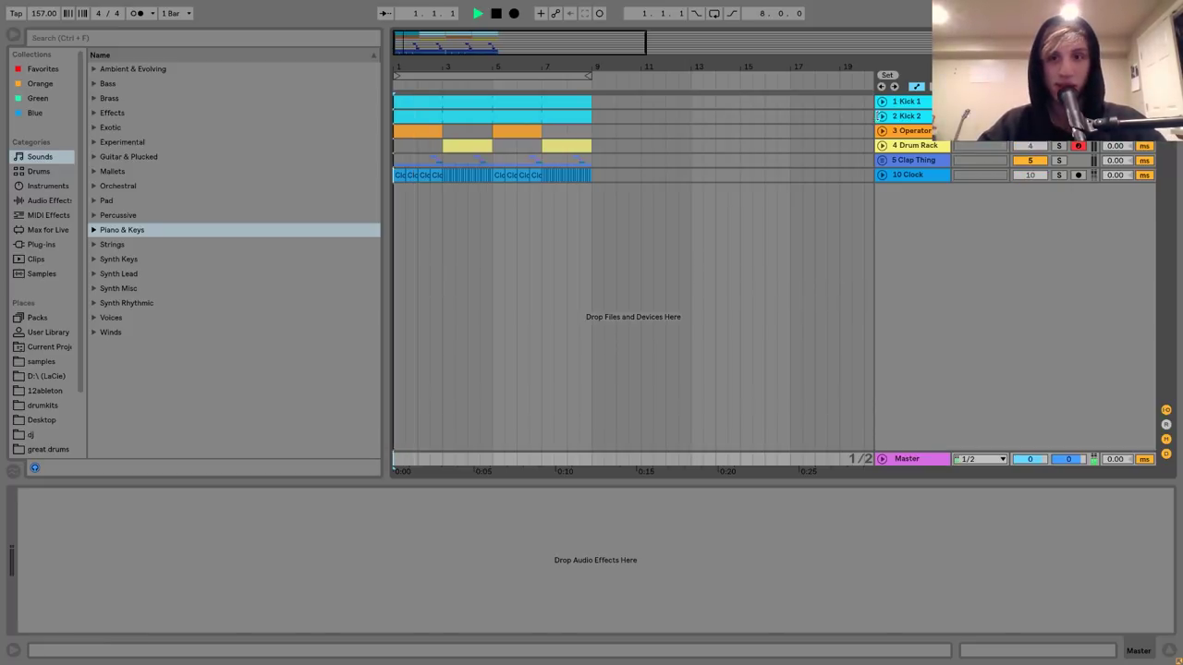
{"action": "left_click", "coordinate": [882, 116]}
{"action": "left_click", "coordinate": [881, 101]}
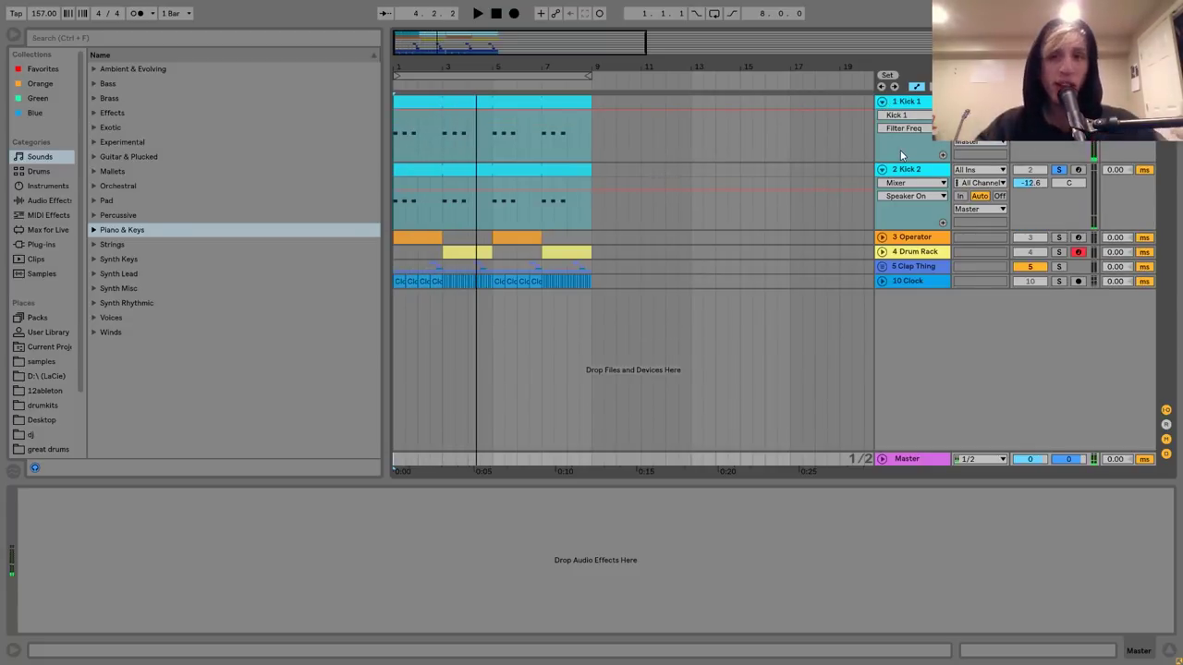
Play the soloed kicks and compare the sample waveforms of Kick 1 and Kick 2.
{"action": "key", "text": "space"}
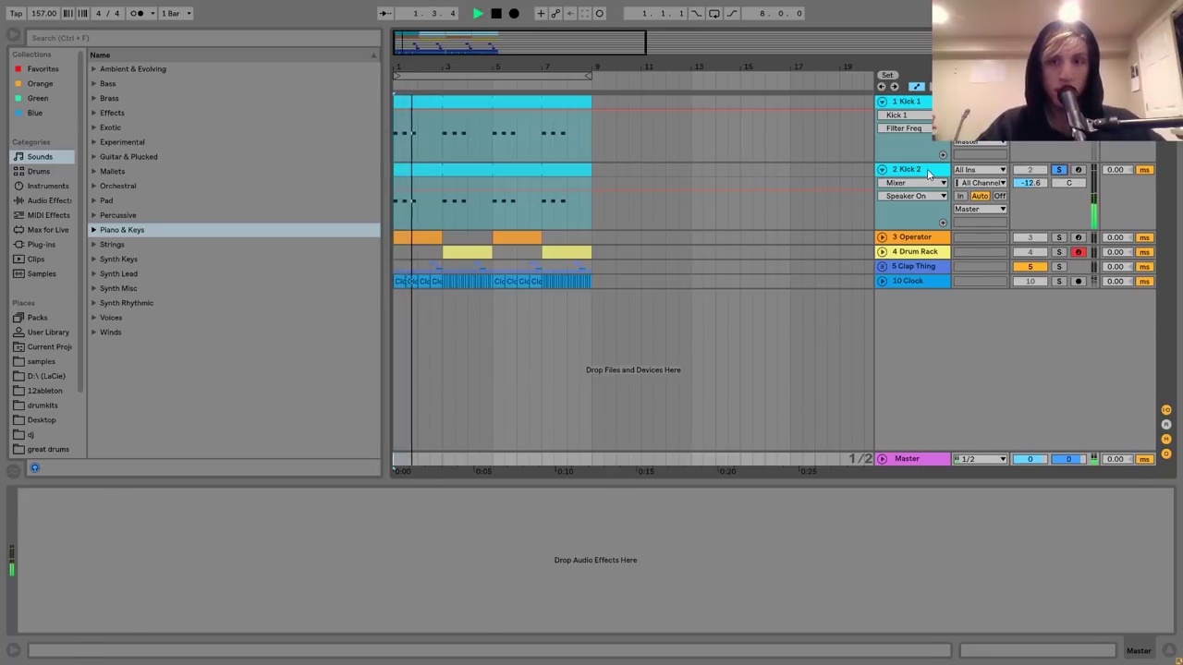
{"action": "left_click", "coordinate": [929, 173]}
{"action": "key", "text": "space"}
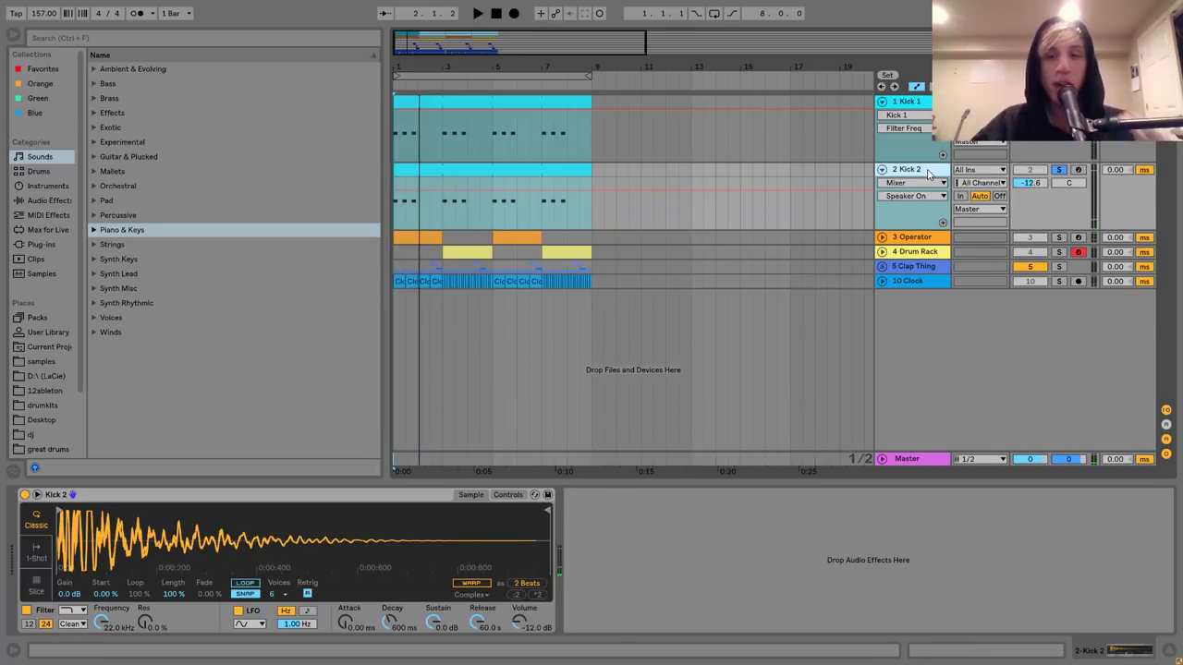
{"action": "left_click", "coordinate": [908, 103]}
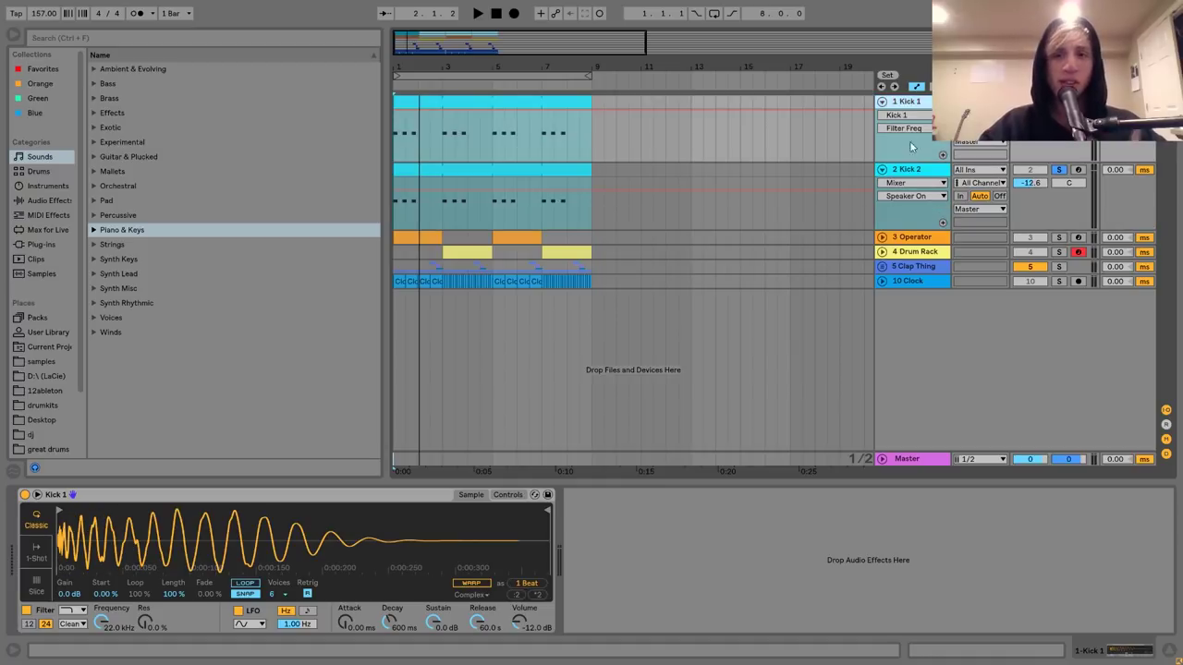
{"action": "left_click", "coordinate": [920, 173]}
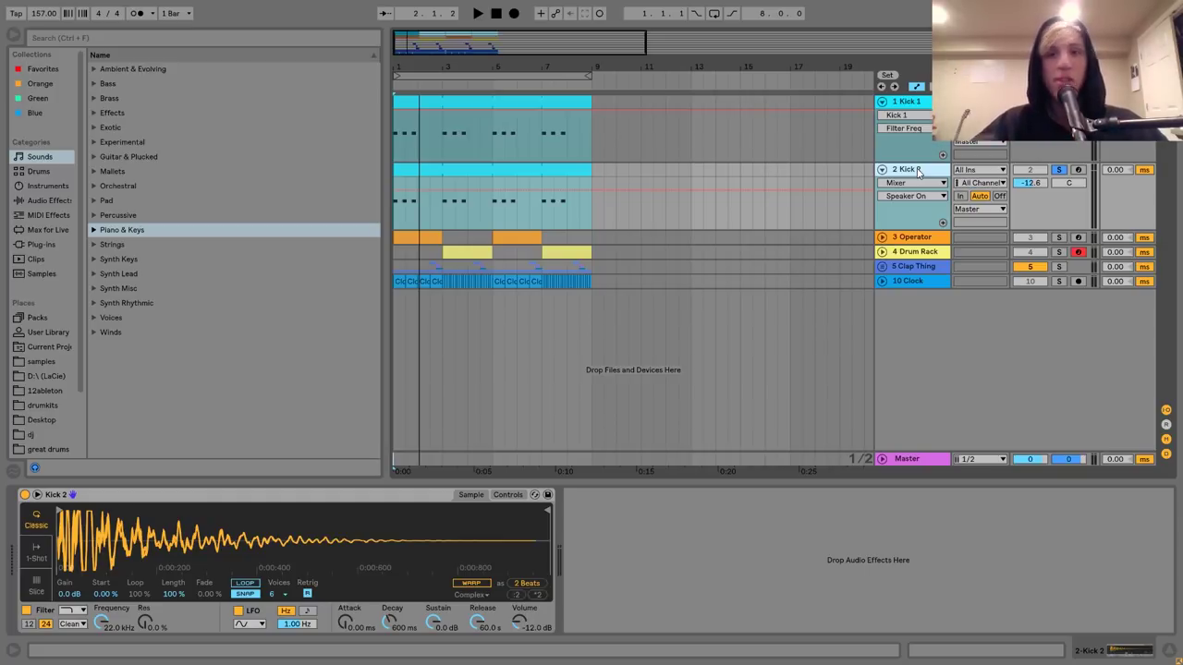
Toggle the solo of Kick 2 off and back on, and listen to the kicks briefly.
{"action": "left_click", "coordinate": [1058, 170]}
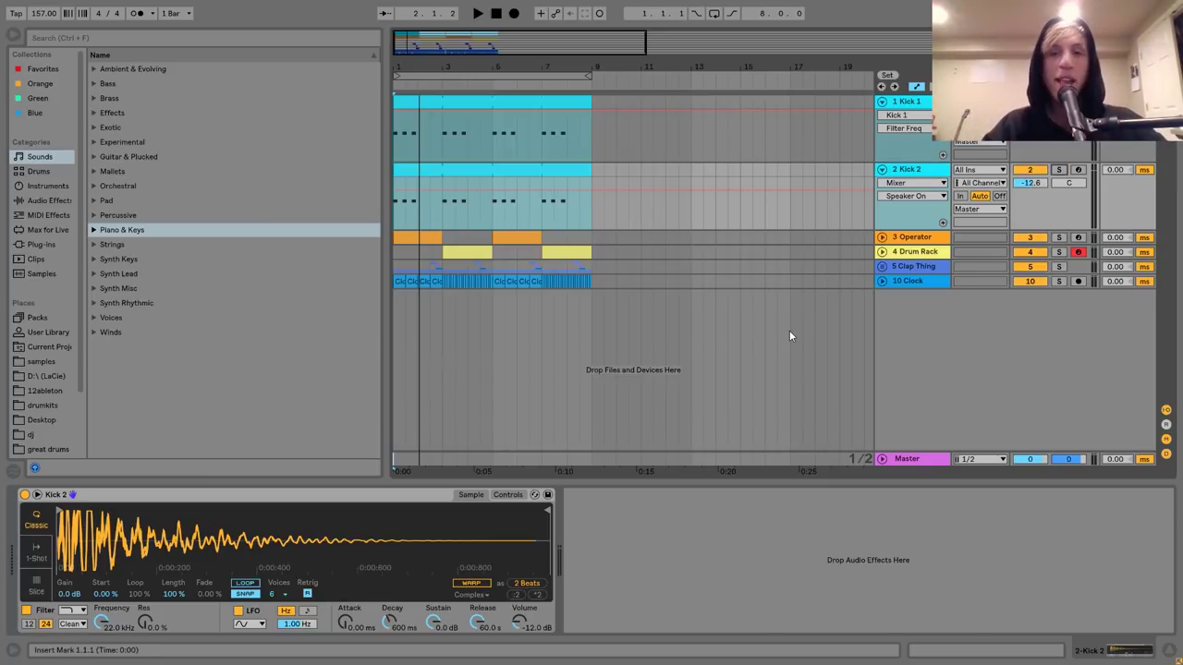
{"action": "left_click", "coordinate": [915, 173]}
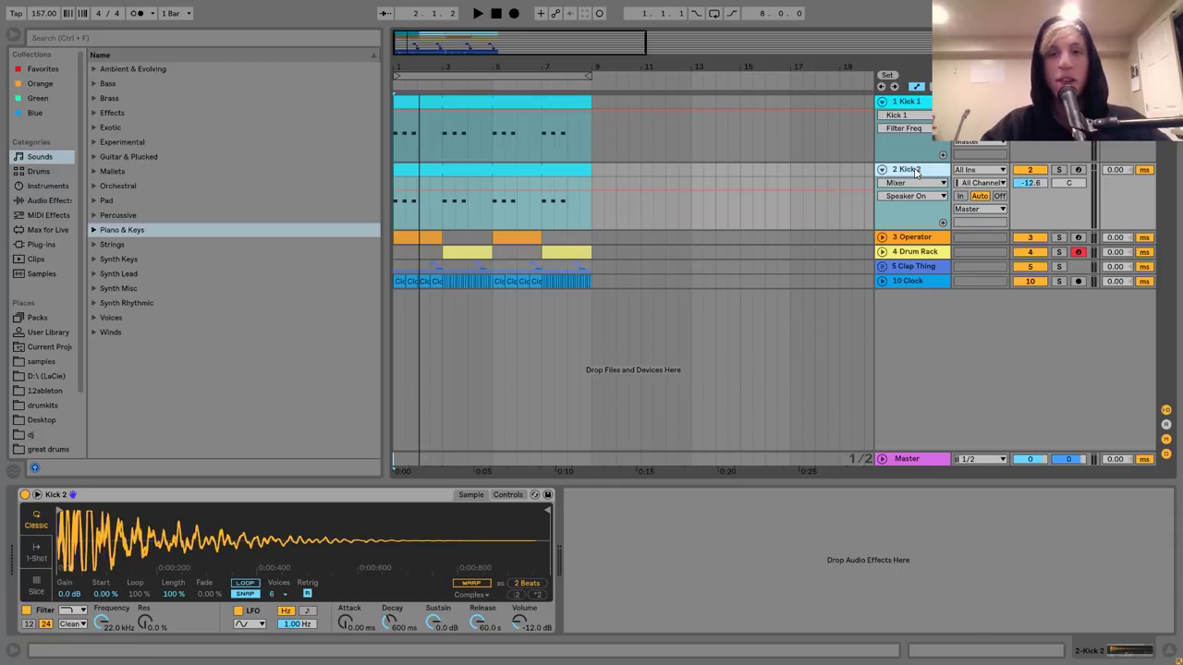
{"action": "left_click", "coordinate": [1059, 171]}
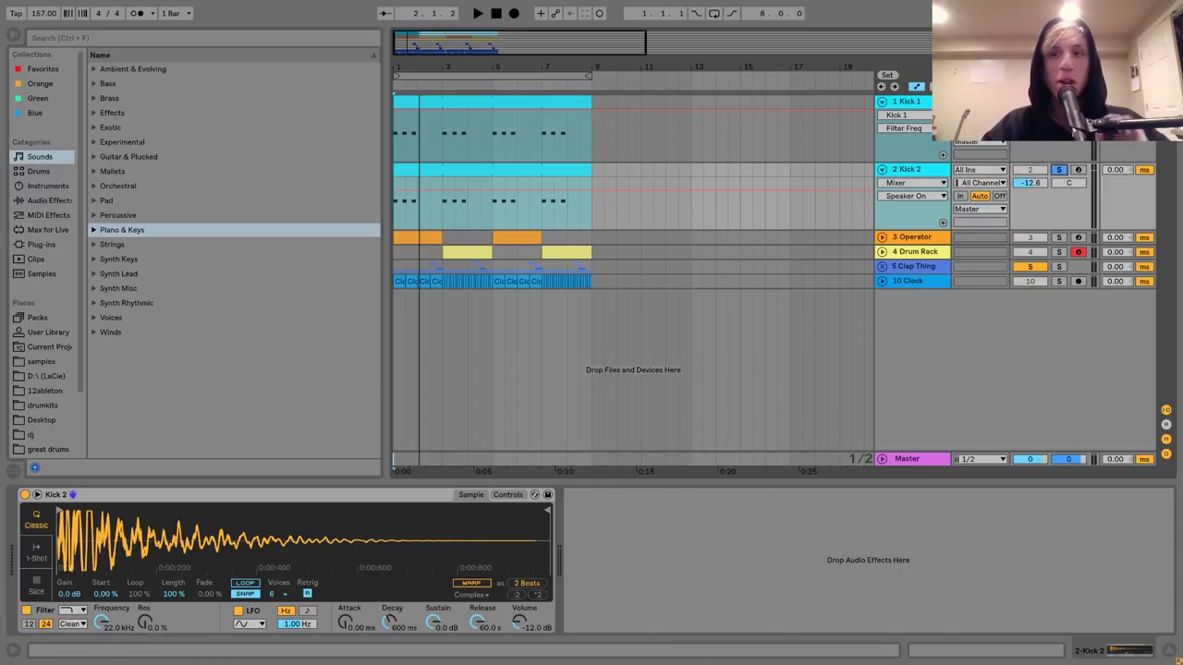
{"action": "key", "text": "space"}
{"action": "key", "text": "space"}
Clear the kick solos and play the beat with Kick 2 muted.
{"action": "left_click", "coordinate": [1060, 102]}
{"action": "key", "text": "space"}
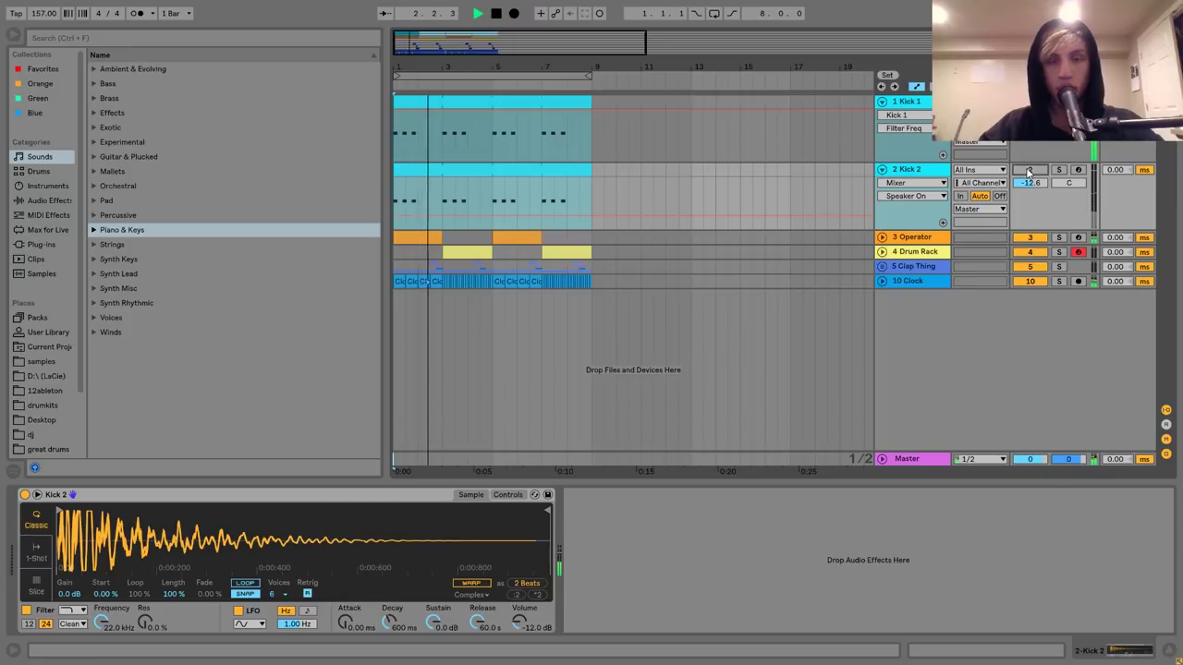
{"action": "key", "text": "space"}
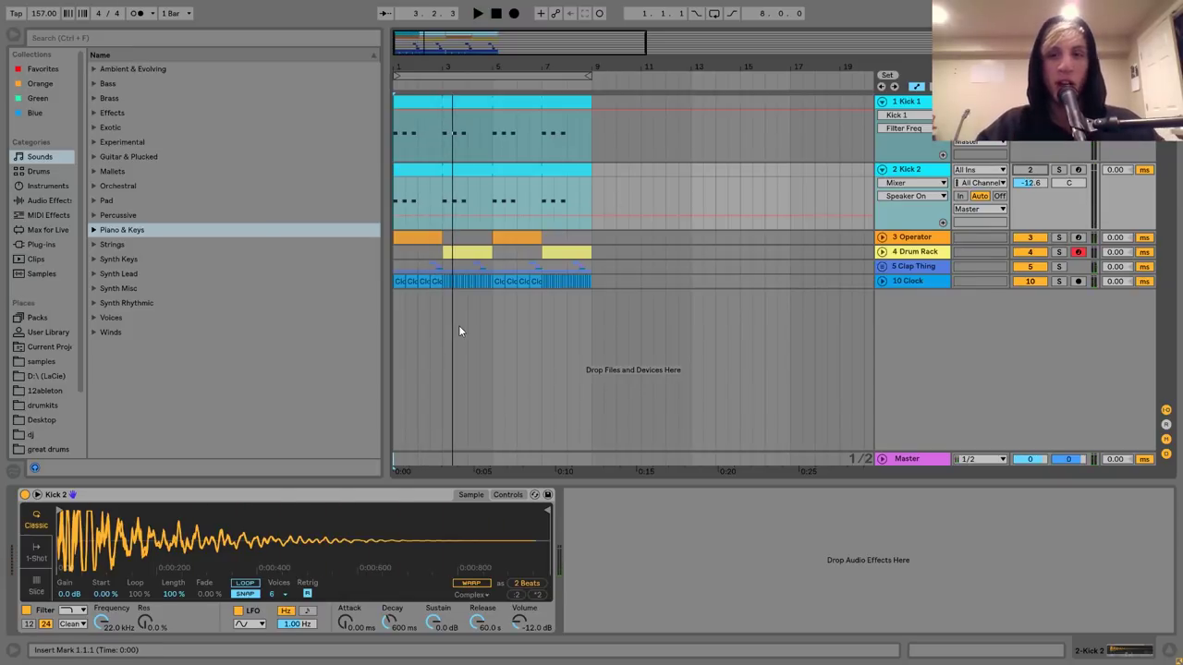
Audition Kick 2 at a track volume of -4.7 dB with Kick 1 muted, and undo the volume change.
{"action": "left_click", "coordinate": [1029, 101]}
{"action": "key", "text": "space"}
{"action": "left_click_drag", "start_coordinate": [1030, 183], "coordinate": [1030, 157]}
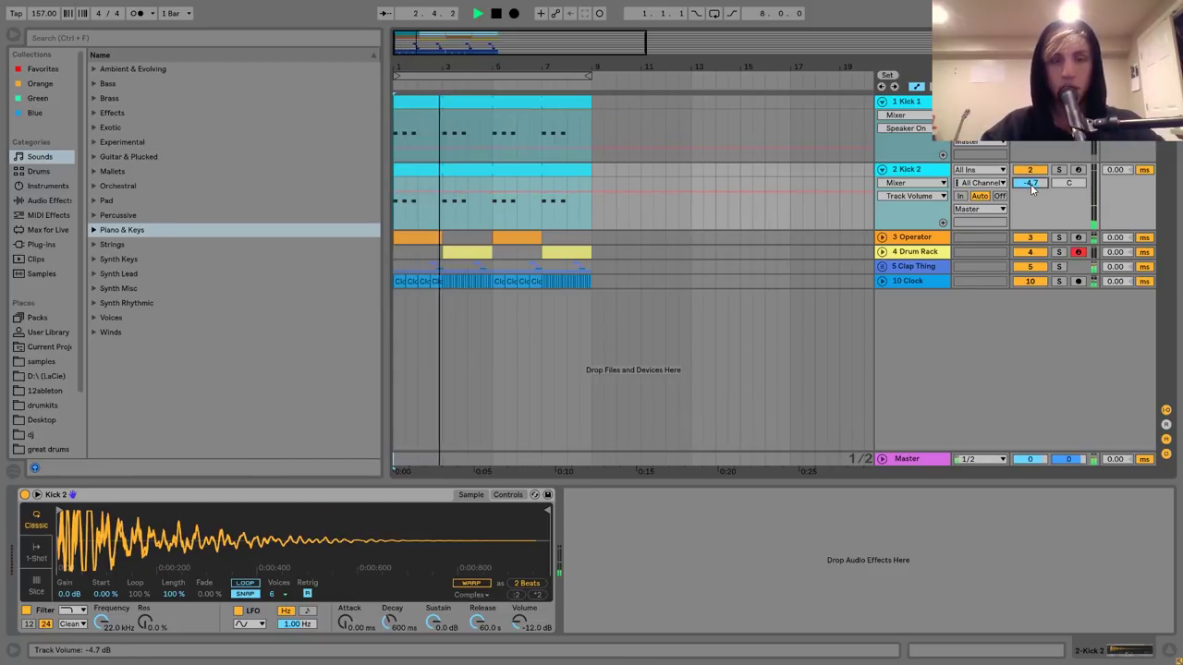
{"action": "key", "text": "ctrl+z"}
{"action": "key", "text": "ctrl+z"}
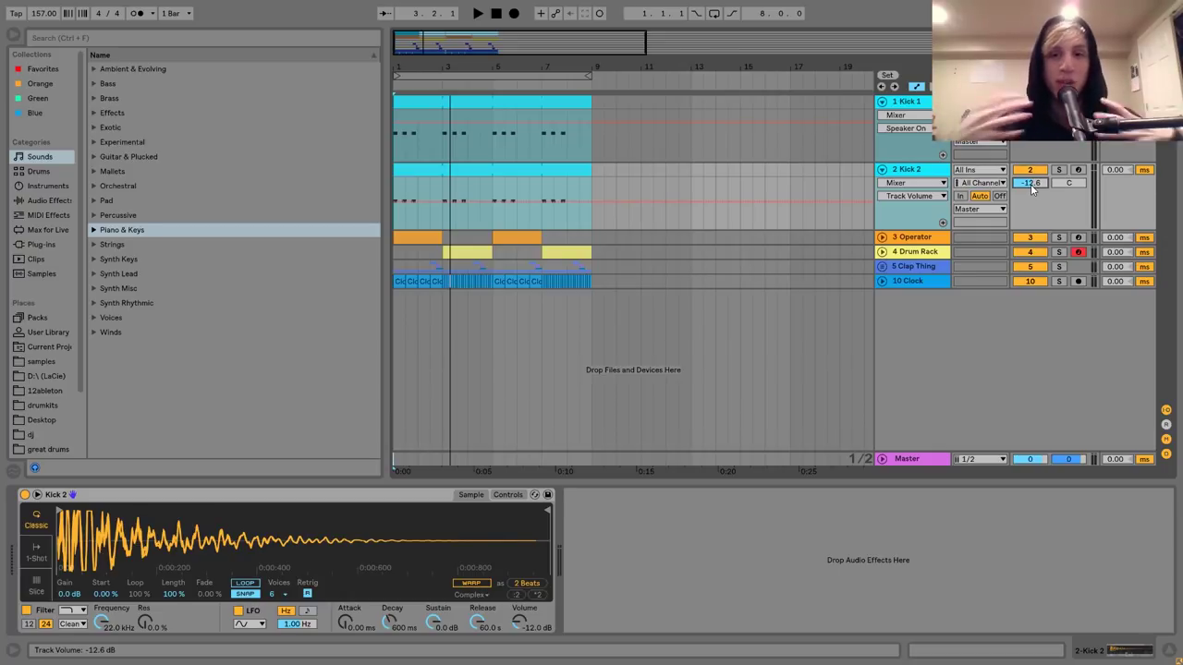
Listen to Kick 1 soloed, add Kick 2 to the solo for comparison, and clear the solos.
{"action": "left_click", "coordinate": [917, 106]}
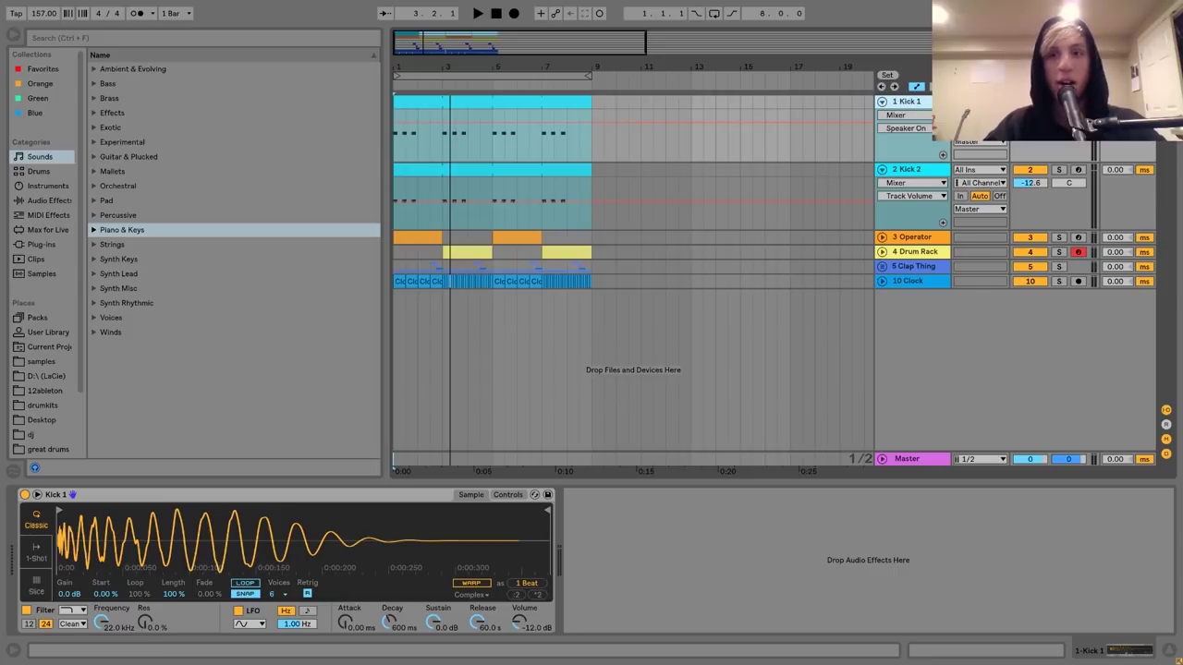
{"action": "key", "text": "s"}
{"action": "key", "text": "space"}
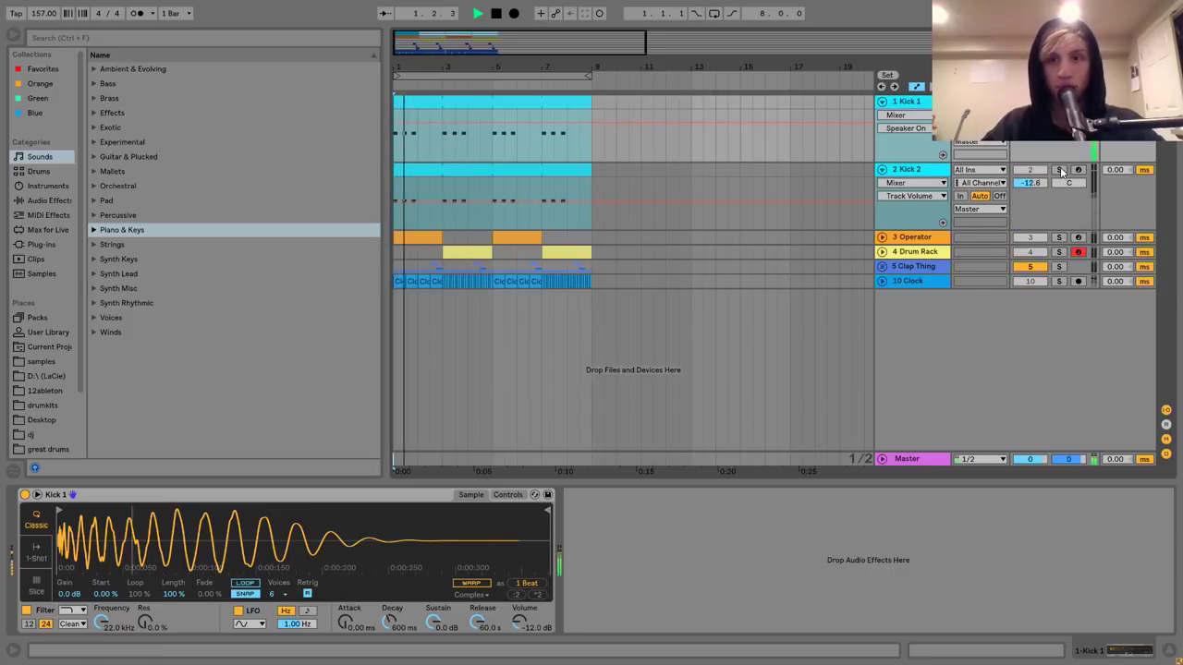
{"action": "left_click", "coordinate": [1059, 170]}
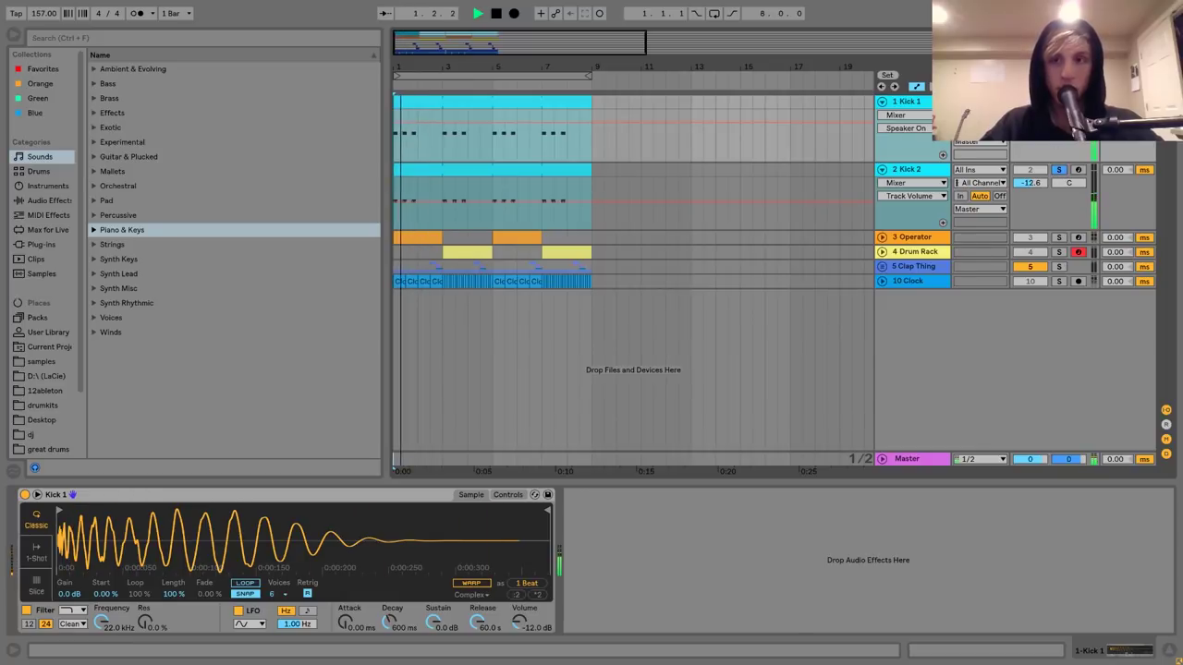
{"action": "key", "text": "space"}
{"action": "left_click", "coordinate": [1059, 170]}
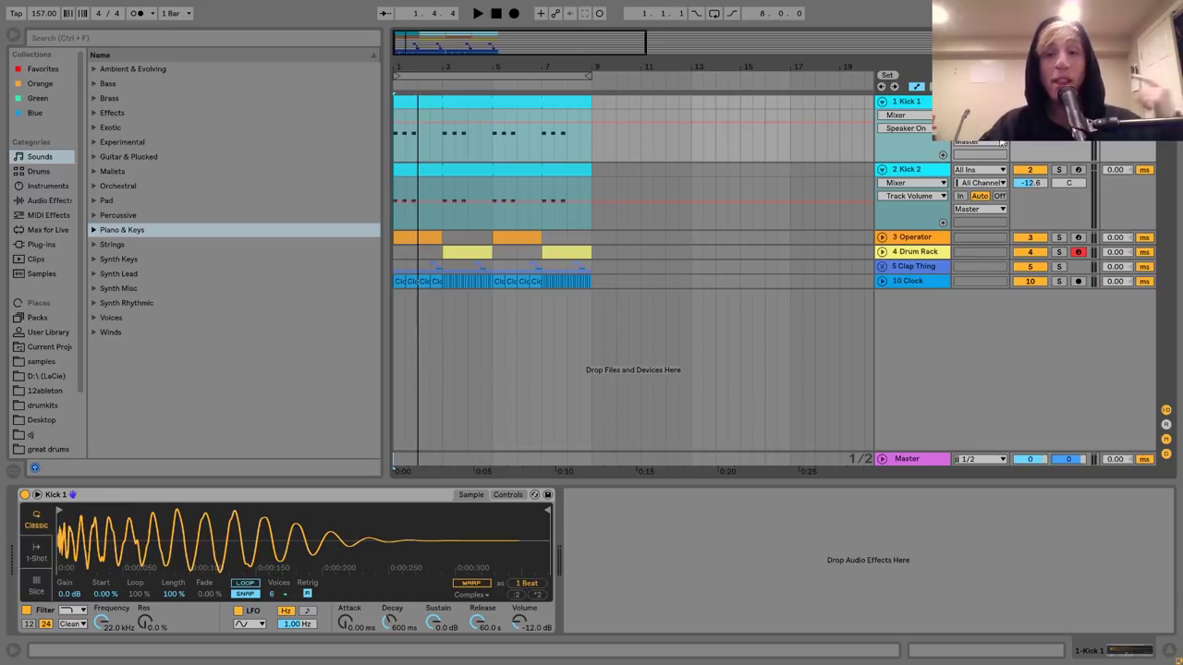
Unfold and solo the Operator track, and play it from the start of bar 2.
{"action": "left_click", "coordinate": [882, 238]}
{"action": "left_click", "coordinate": [903, 237]}
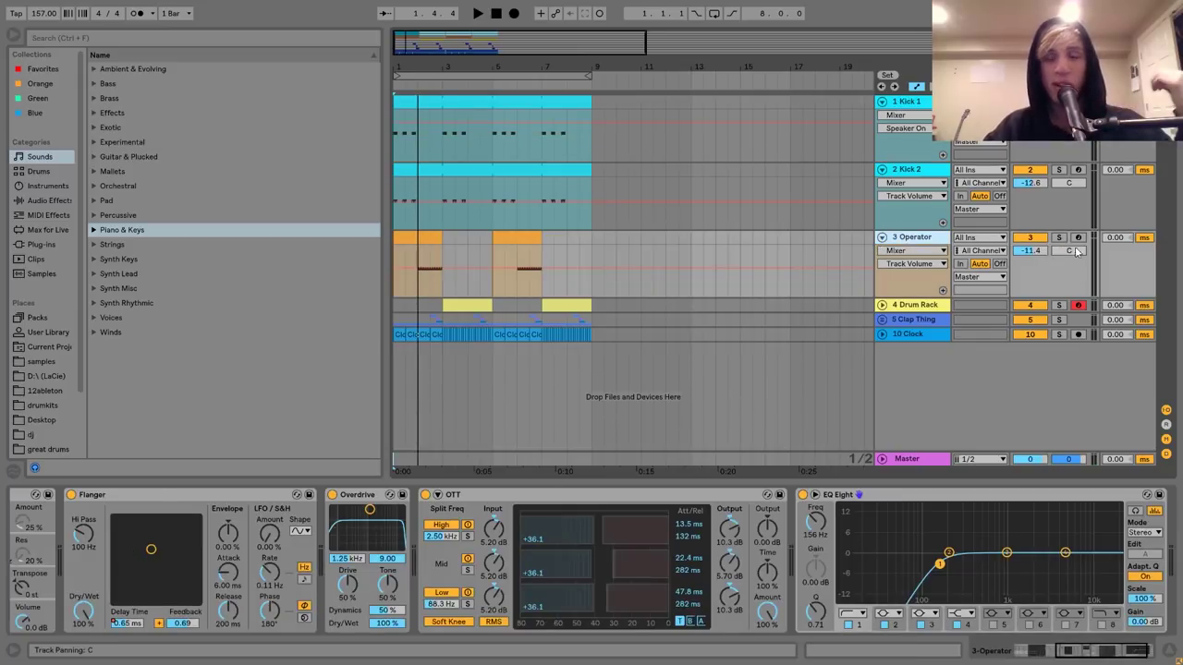
{"action": "left_click", "coordinate": [1059, 238]}
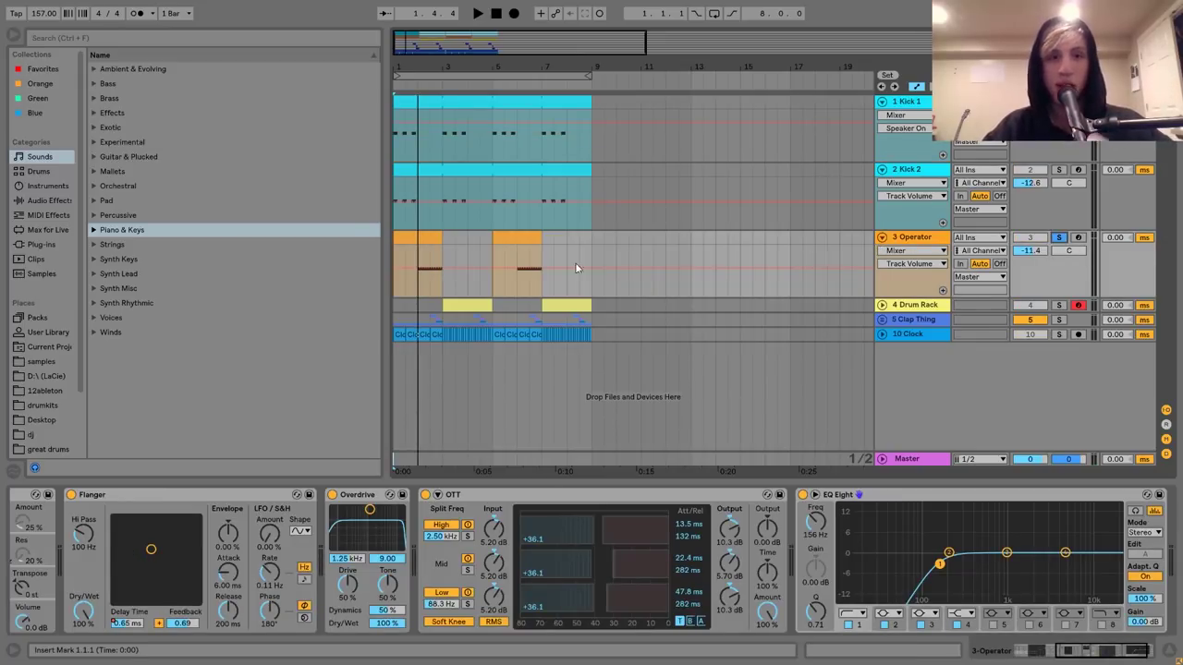
{"action": "left_click", "coordinate": [416, 290]}
{"action": "key", "text": "space"}
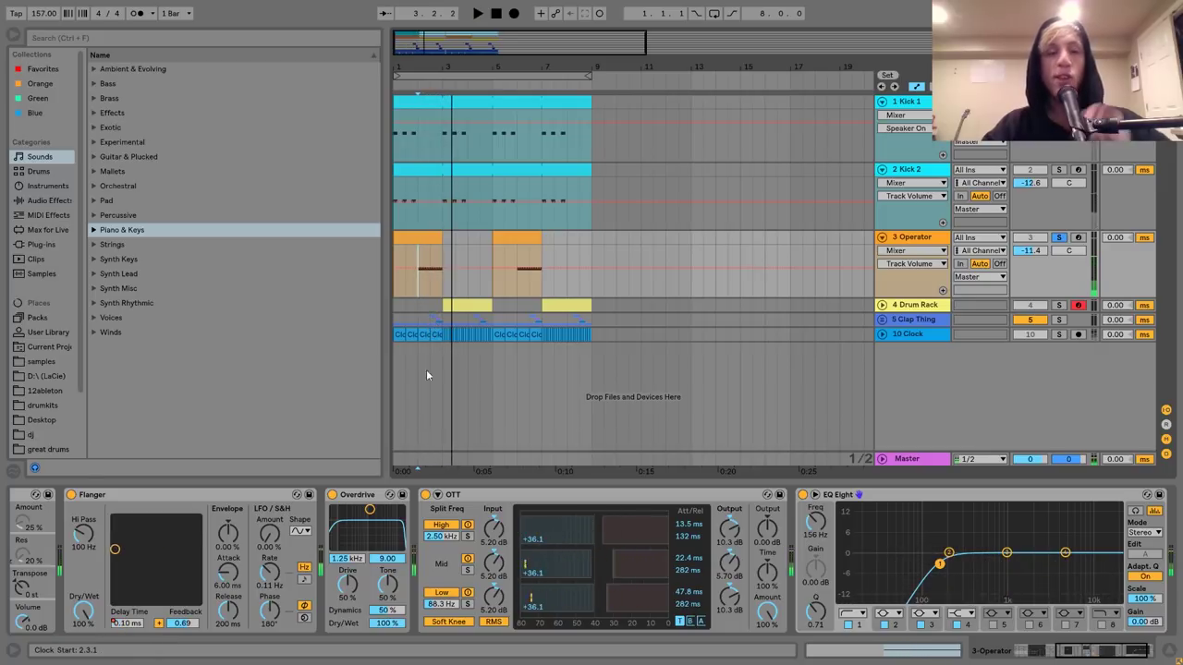
Show the Operator synth's pitch envelope and replay the bass note from bar 2 to hear the pitch drop.
{"action": "scroll", "coordinate": [387, 584], "scroll_direction": "left", "scroll_amount": 5}
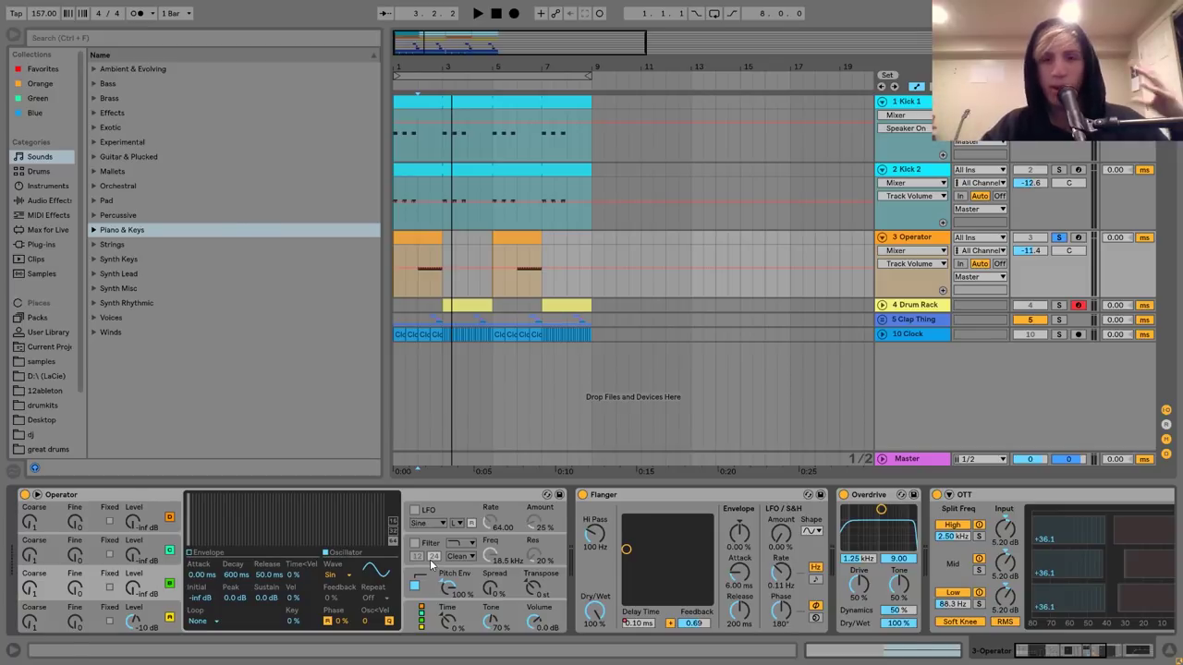
{"action": "left_click", "coordinate": [407, 264]}
{"action": "key", "text": "space"}
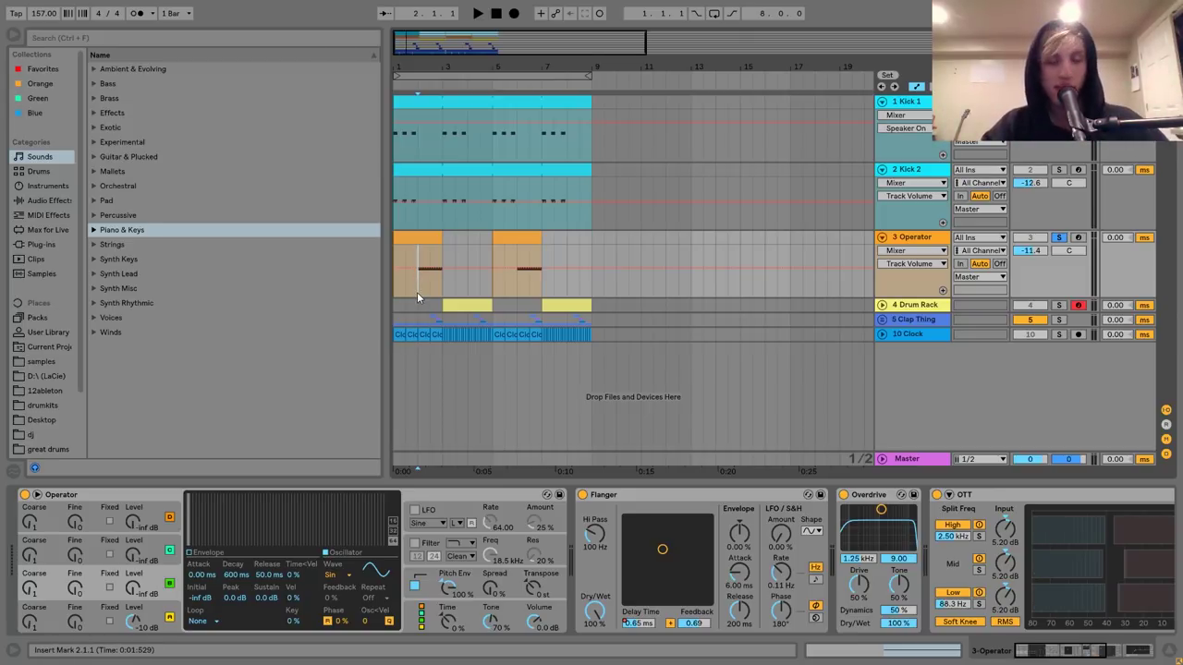
{"action": "left_click", "coordinate": [430, 577]}
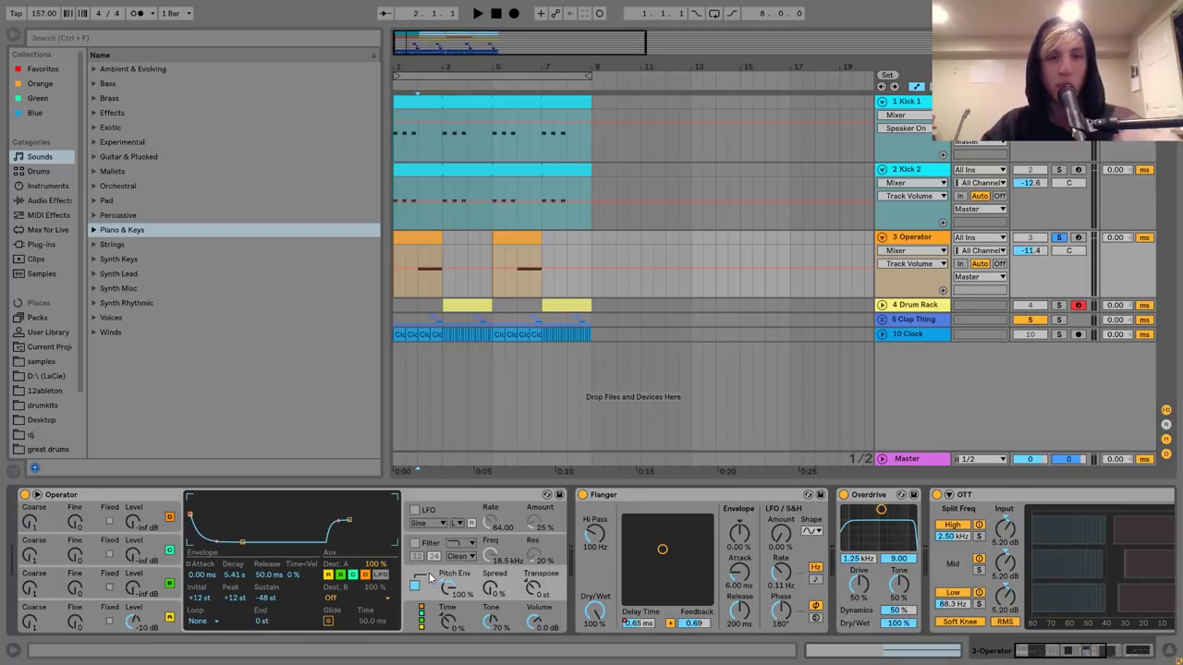
{"action": "key", "text": "space"}
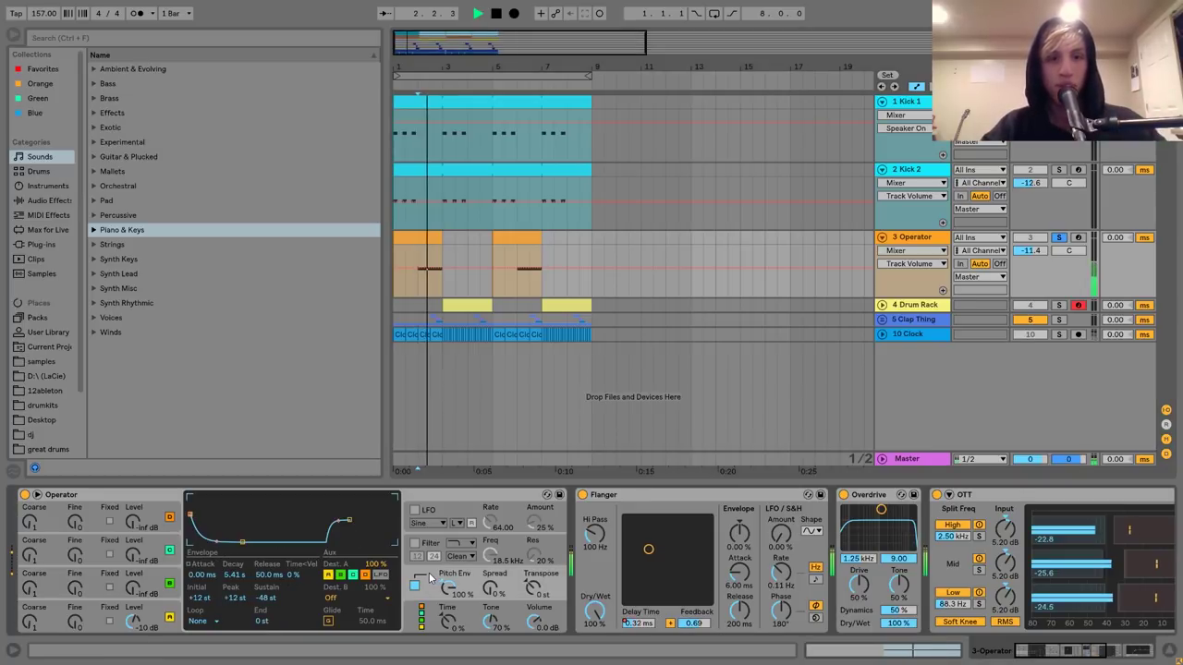
{"action": "key", "text": "space"}
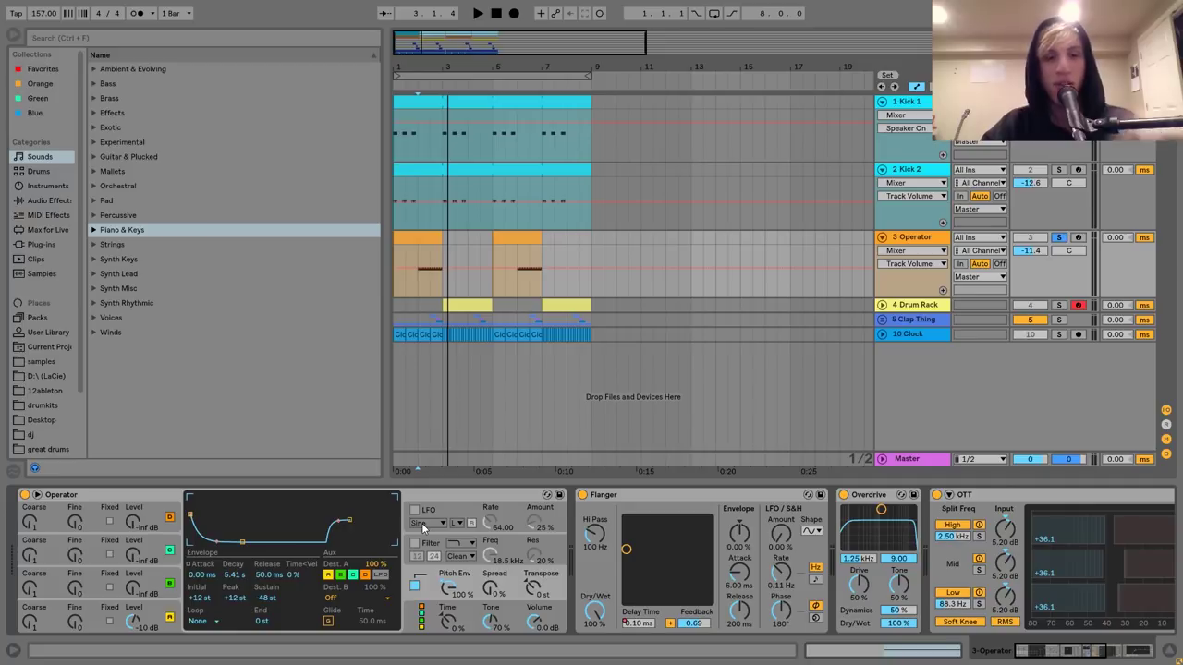
{"action": "key", "text": "space"}
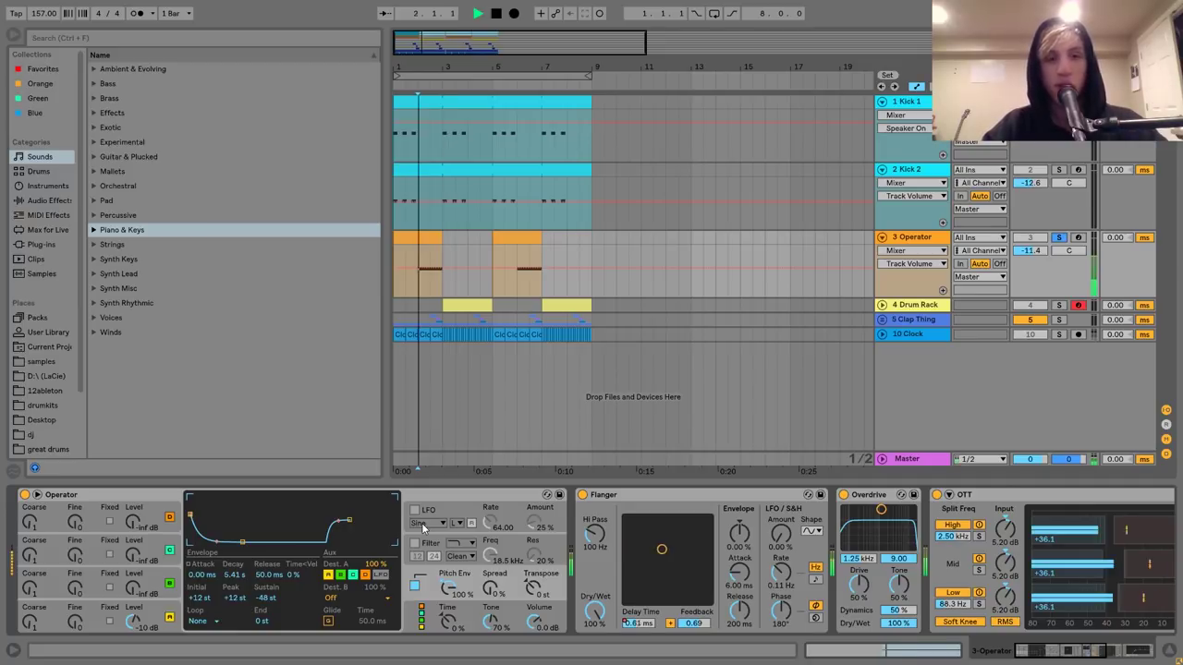
{"action": "key", "text": "space"}
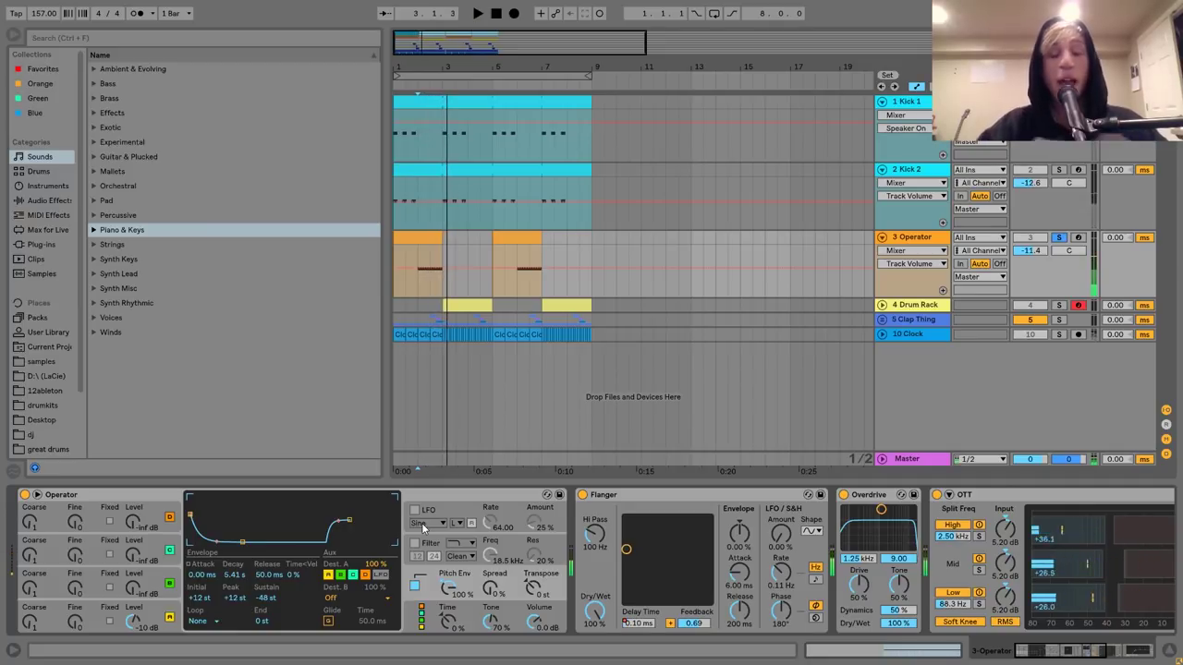
Check Operator's oscillator A waveform, return to the pitch envelope settings, and play the bass note from bar 2.
{"action": "left_click", "coordinate": [158, 614]}
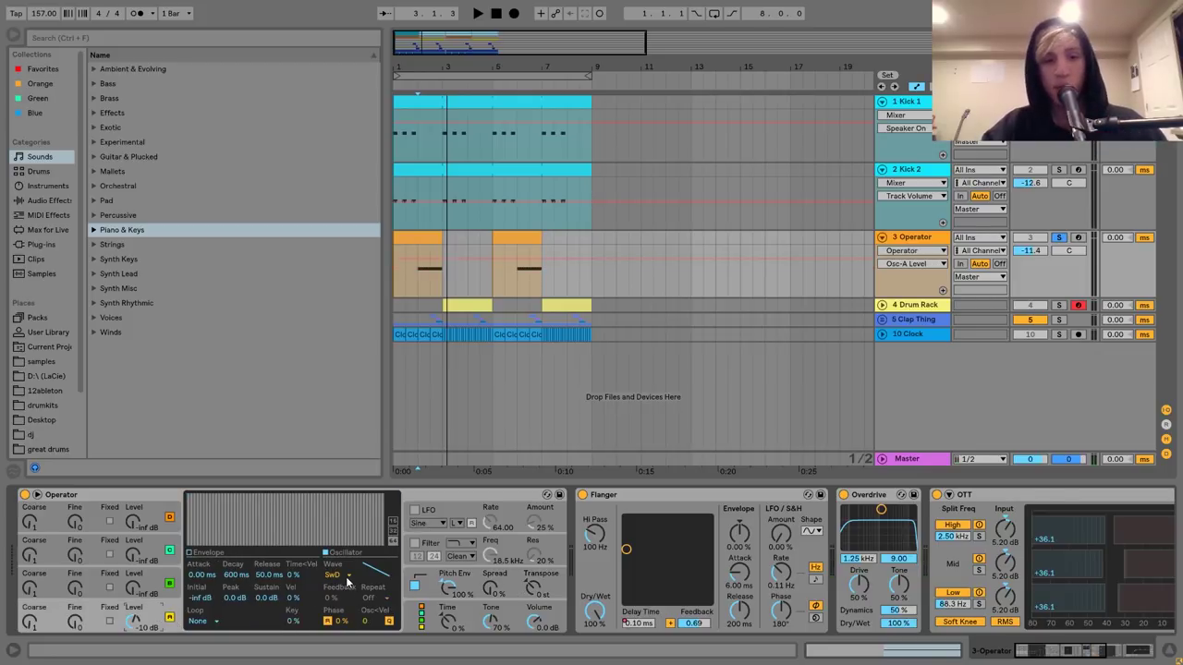
{"action": "left_click", "coordinate": [428, 578]}
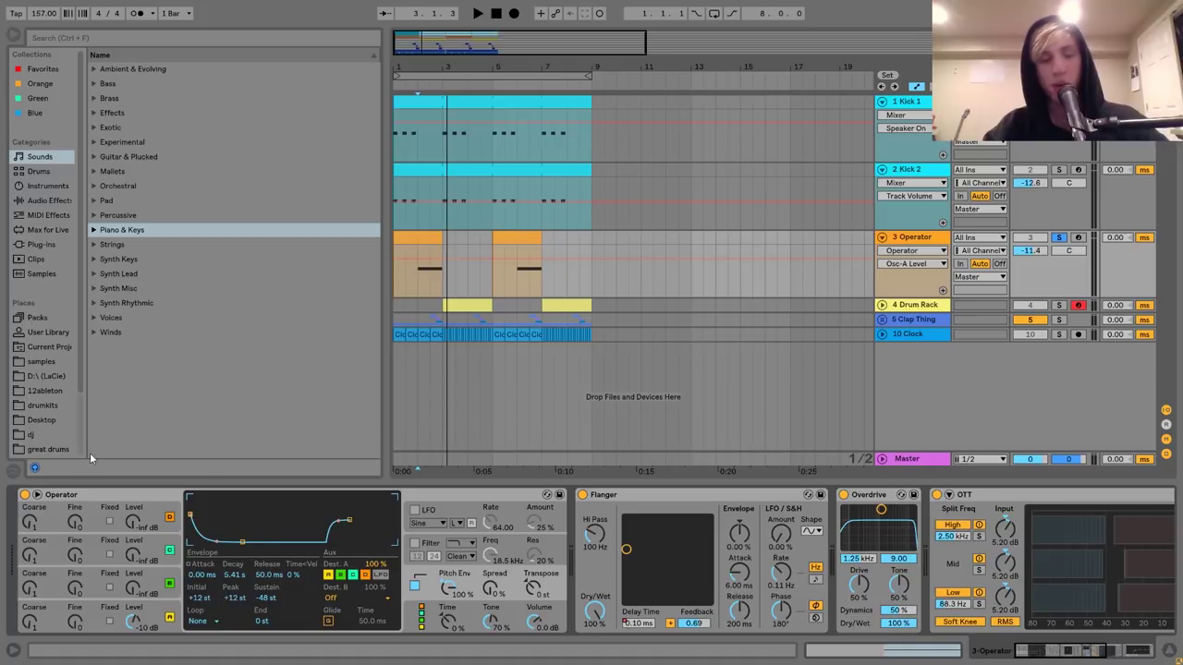
{"action": "left_click", "coordinate": [427, 277]}
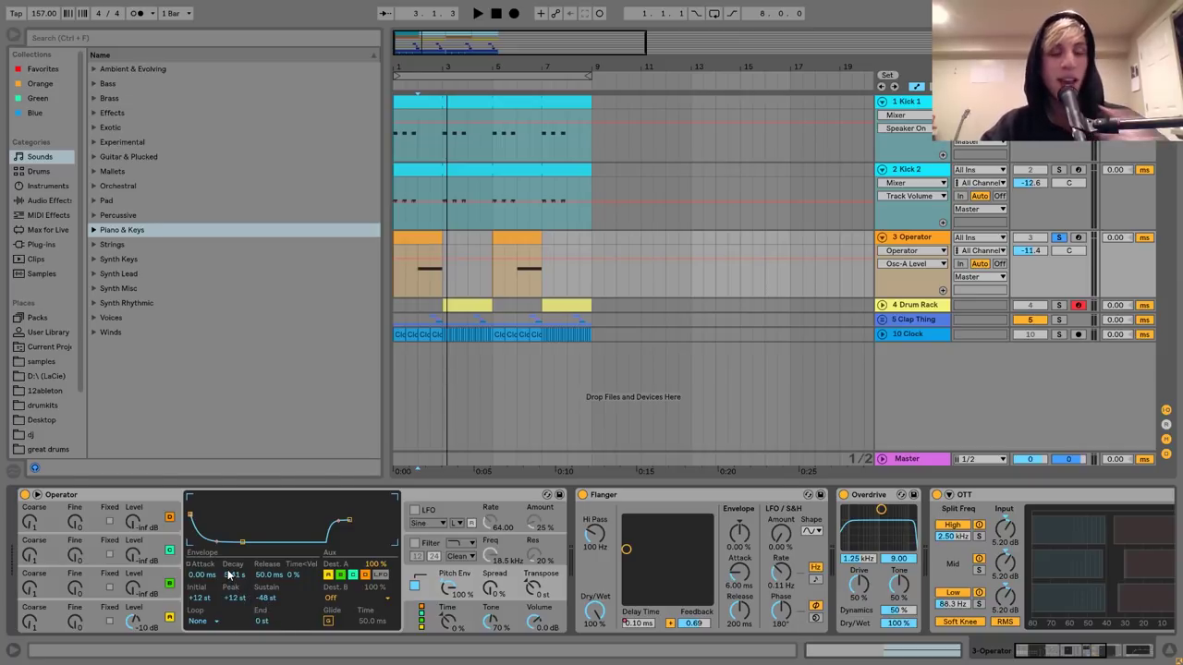
{"action": "key", "text": "space"}
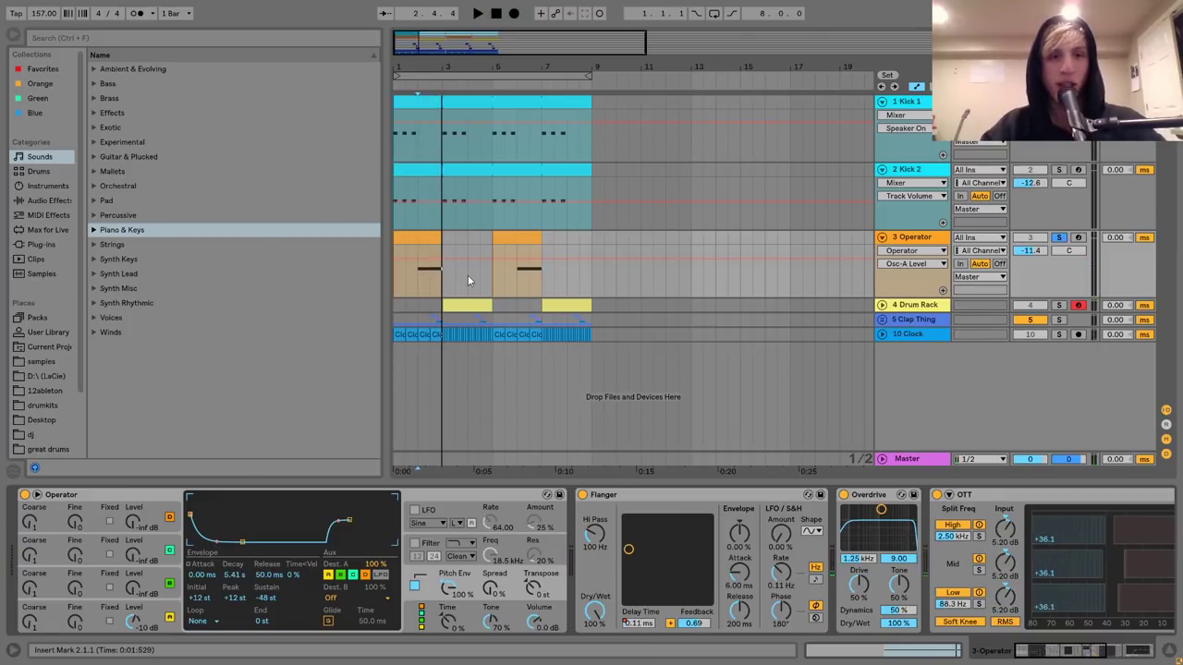
Open the Operator clip at bar 2 in the note editor to examine its bass note.
{"action": "left_click", "coordinate": [430, 237]}
{"action": "double_click", "coordinate": [430, 237]}
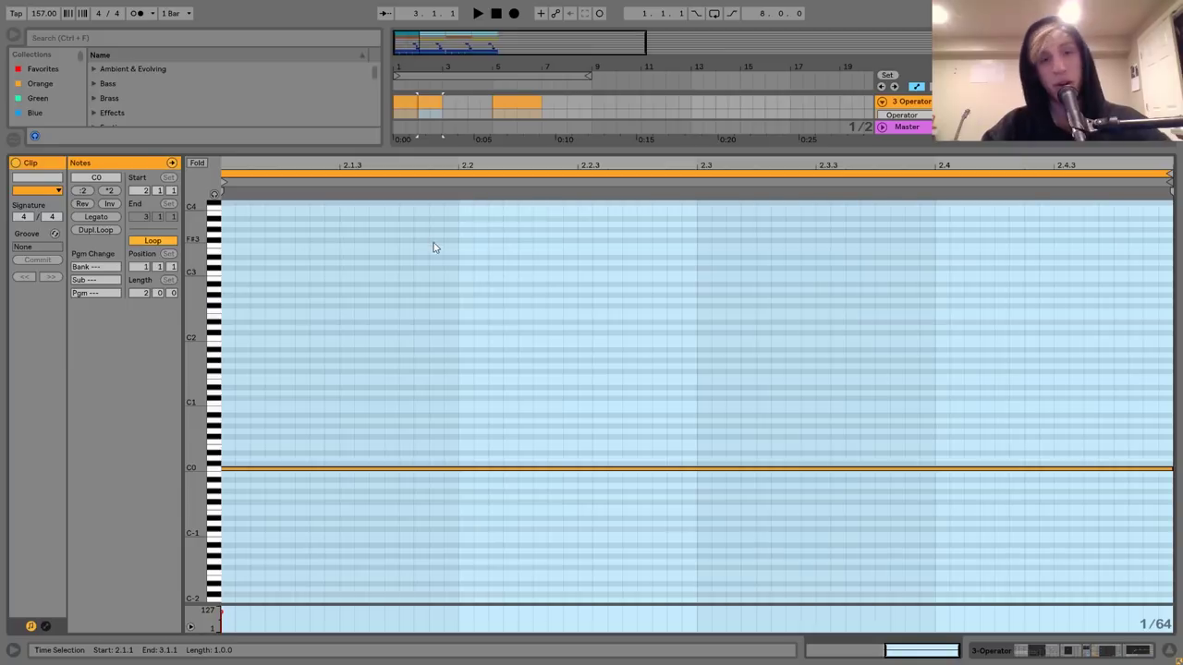
{"action": "left_click", "coordinate": [493, 399]}
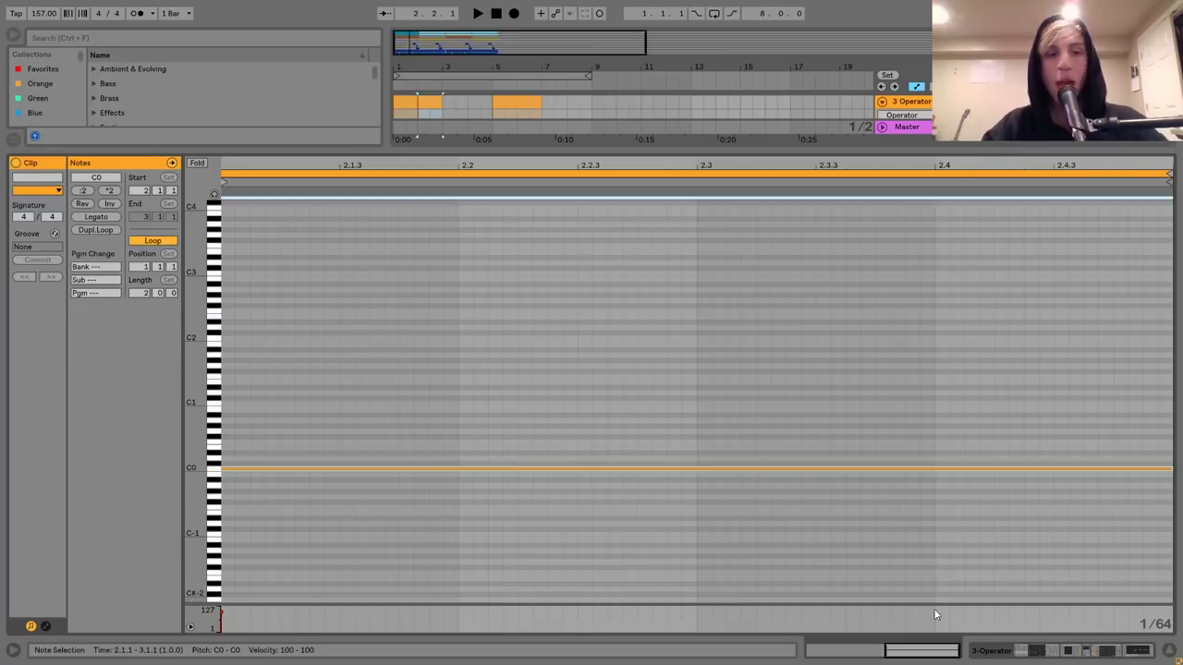
Return to the Operator track's device chain and replay the bass note from bar 2.
{"action": "left_click", "coordinate": [1129, 652]}
{"action": "left_click", "coordinate": [427, 254]}
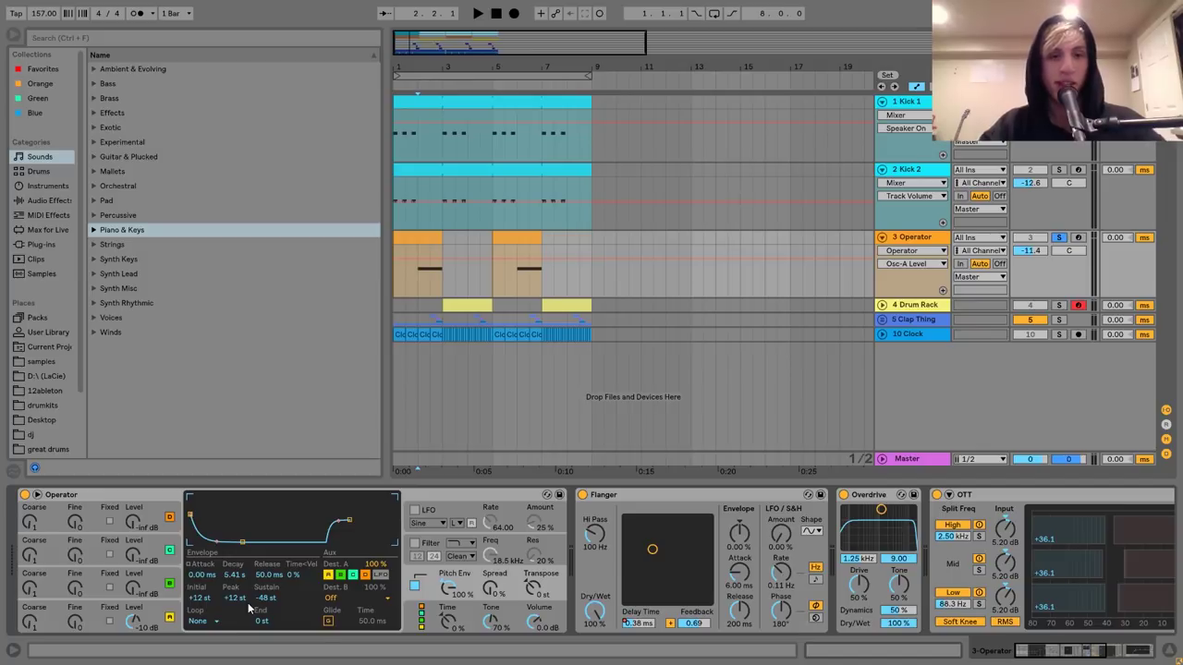
{"action": "key", "text": "space"}
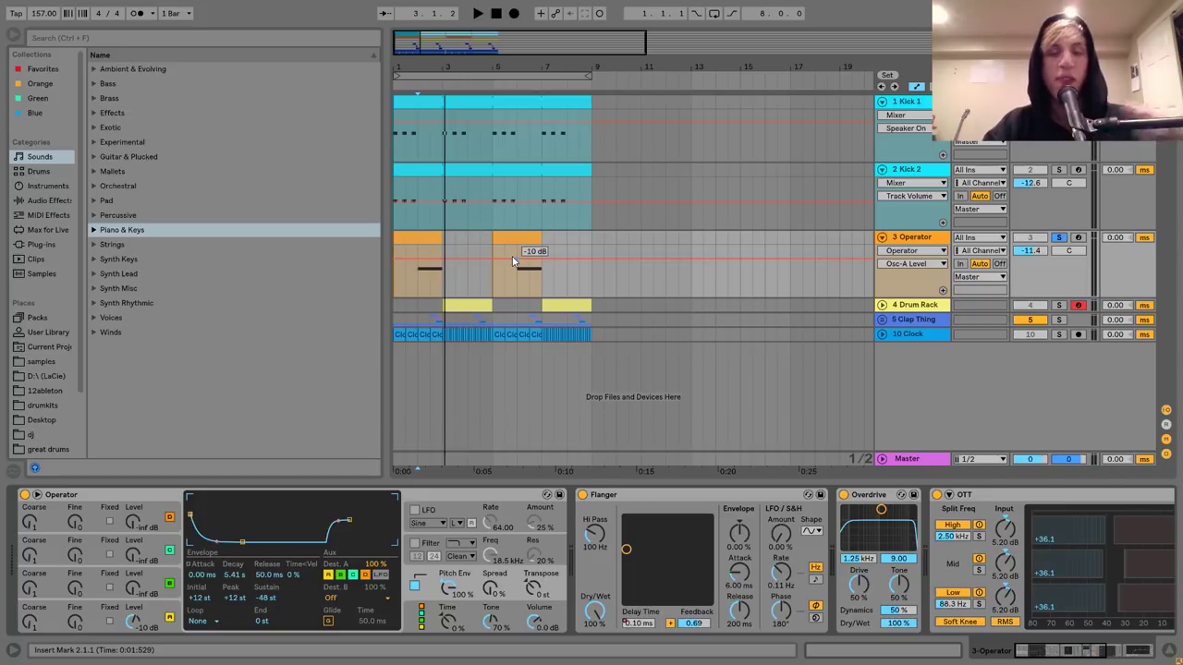
Examine the note and envelope views of the Operator clip at bar 2, and return to the track's device chain.
{"action": "left_click", "coordinate": [424, 289]}
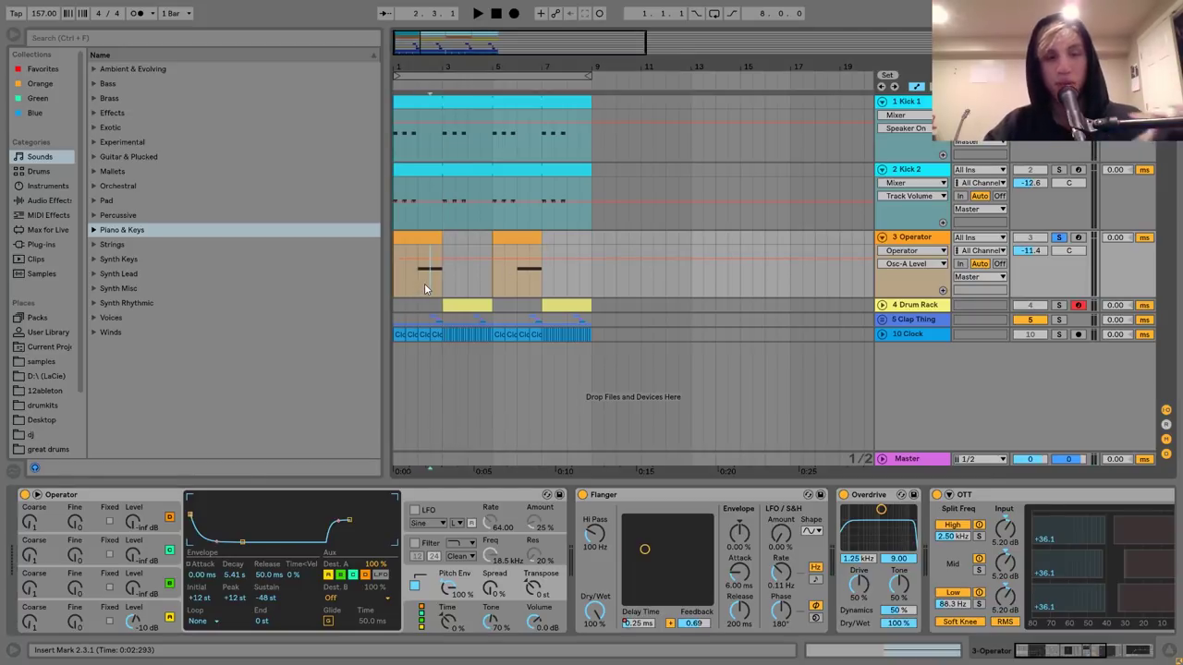
{"action": "left_click", "coordinate": [415, 287]}
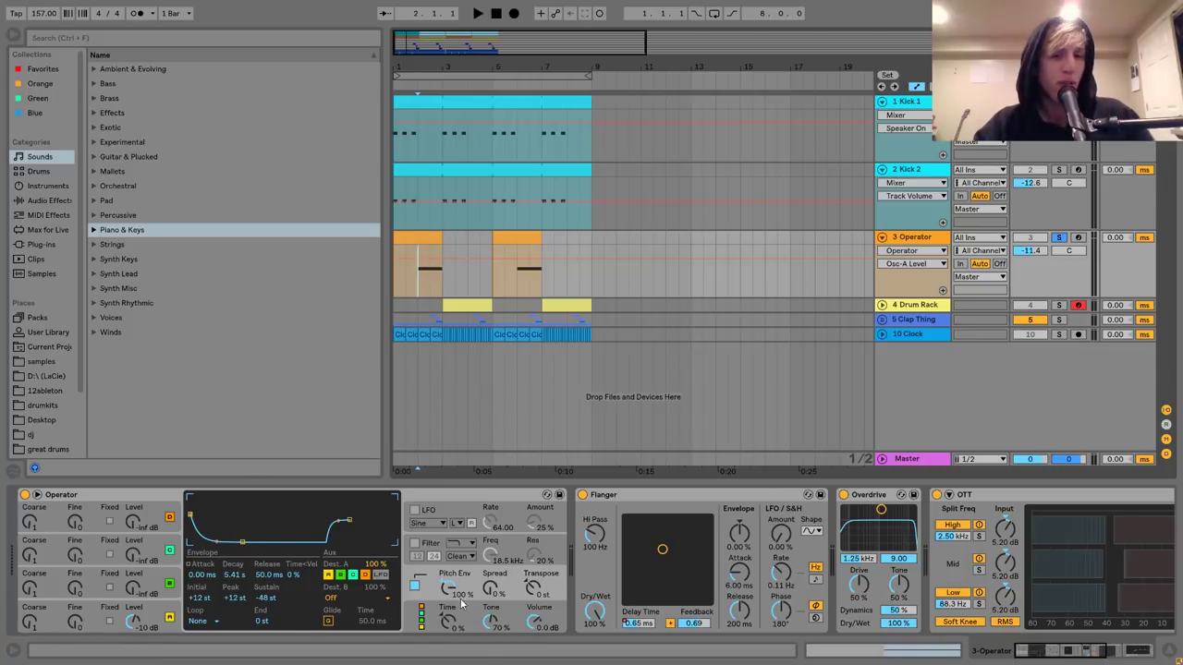
{"action": "double_click", "coordinate": [421, 263]}
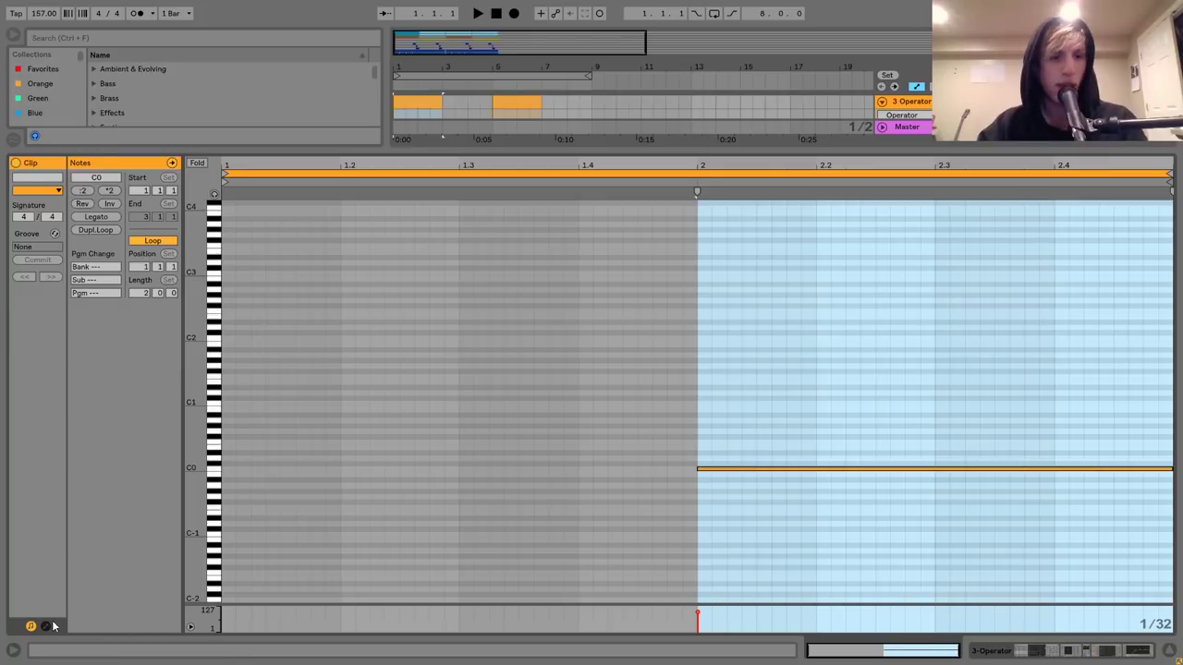
{"action": "left_click", "coordinate": [44, 628]}
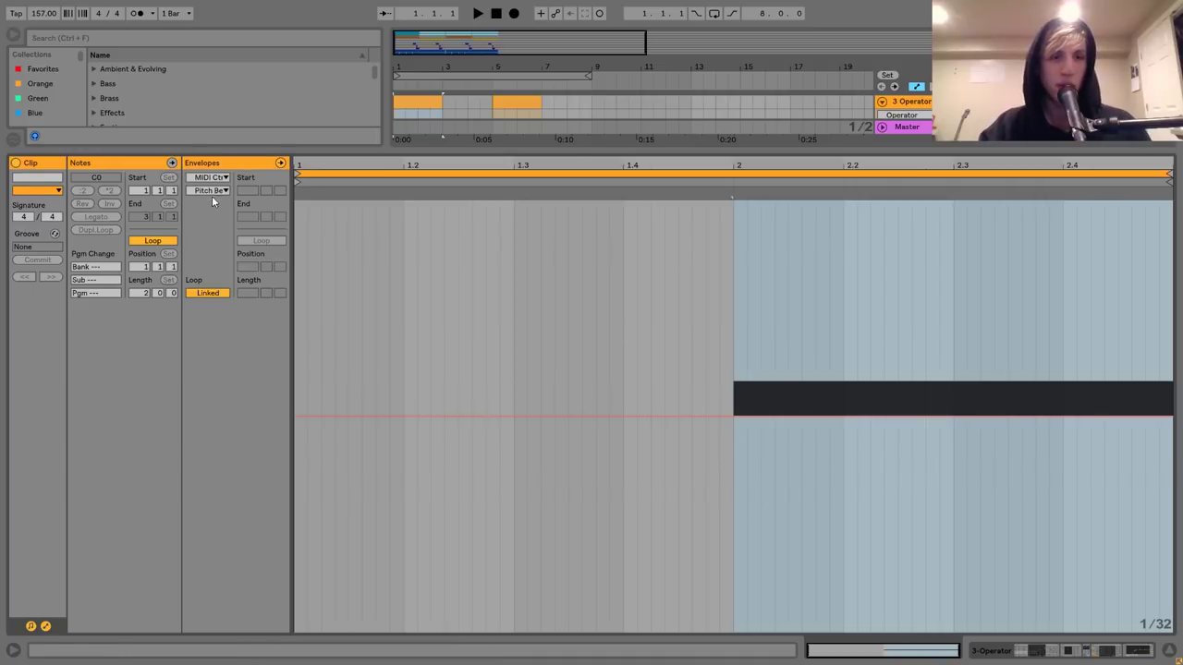
{"action": "left_click", "coordinate": [45, 626]}
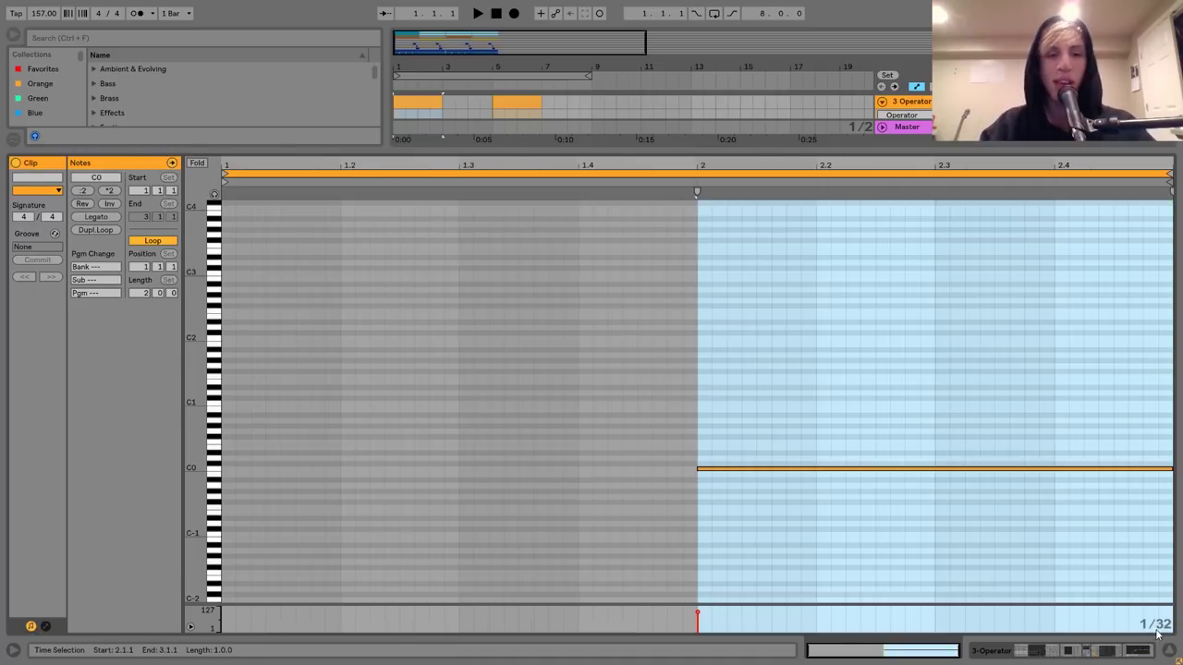
{"action": "left_click", "coordinate": [1017, 652]}
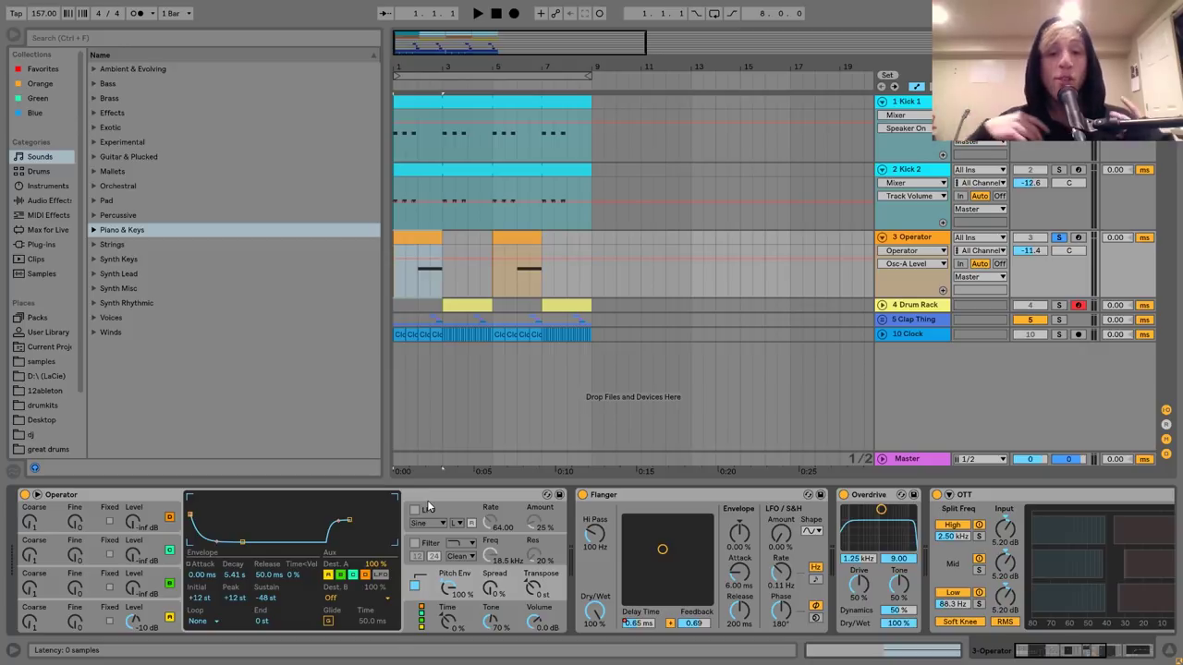
Bypass the EQ Eight, OTT, Overdrive and Flanger on the Operator track and play the dry bass.
{"action": "scroll", "coordinate": [748, 533], "scroll_direction": "right", "scroll_amount": 5}
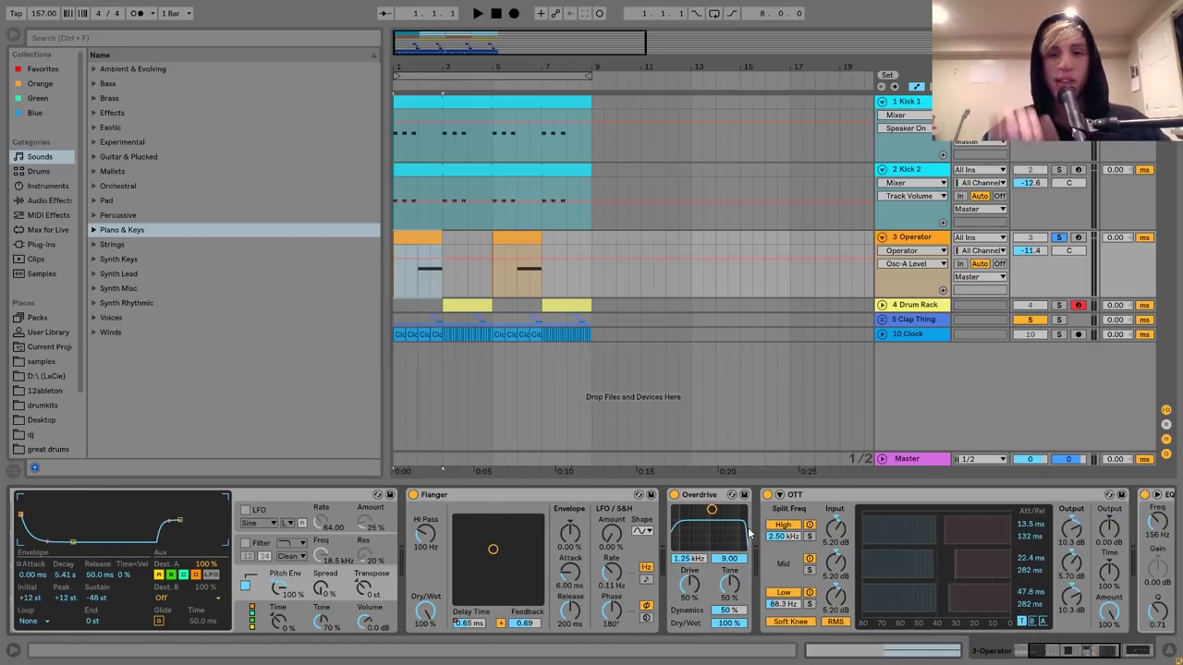
{"action": "scroll", "coordinate": [749, 533], "scroll_direction": "right", "scroll_amount": 1}
{"action": "scroll", "coordinate": [748, 534], "scroll_direction": "left", "scroll_amount": 2}
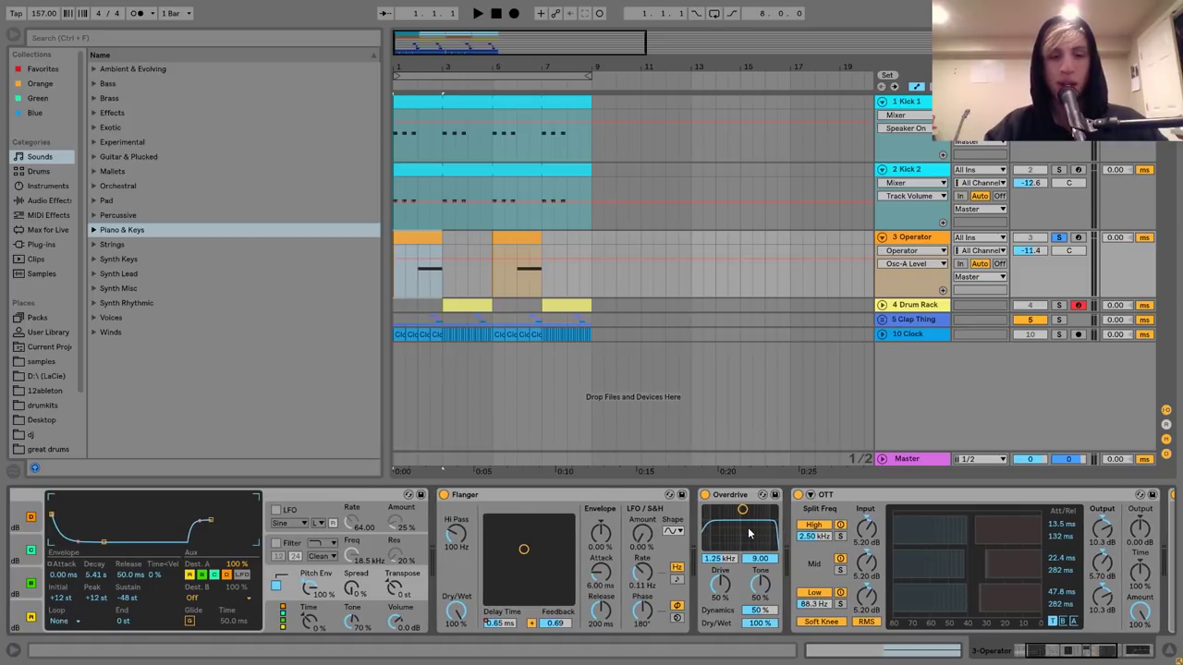
{"action": "scroll", "coordinate": [749, 530], "scroll_direction": "right", "scroll_amount": 5}
{"action": "left_click", "coordinate": [991, 495]}
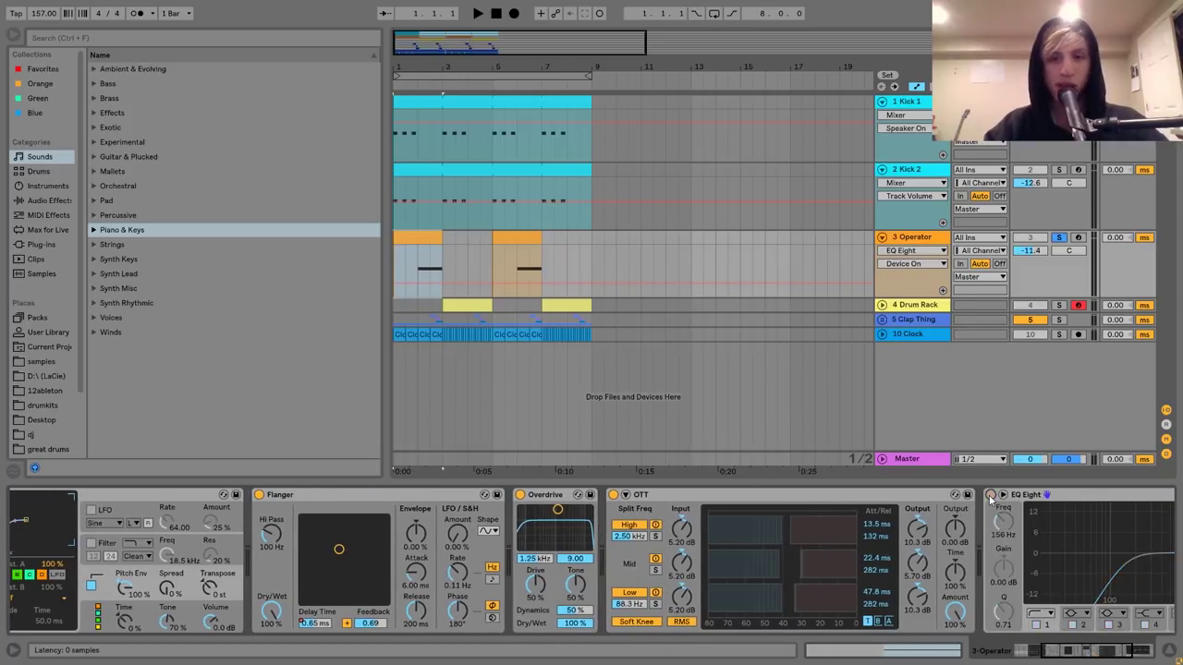
{"action": "scroll", "coordinate": [869, 513], "scroll_direction": "left", "scroll_amount": 4}
{"action": "left_click", "coordinate": [752, 494]}
{"action": "left_click", "coordinate": [659, 494]}
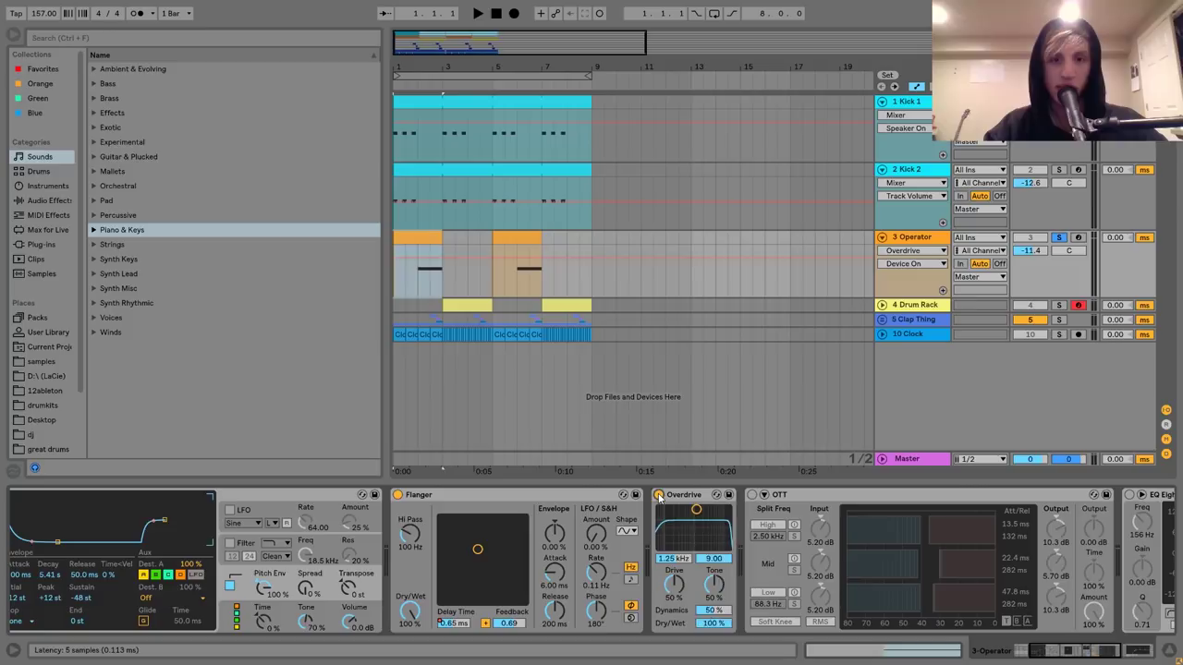
{"action": "left_click", "coordinate": [398, 494]}
{"action": "key", "text": "space"}
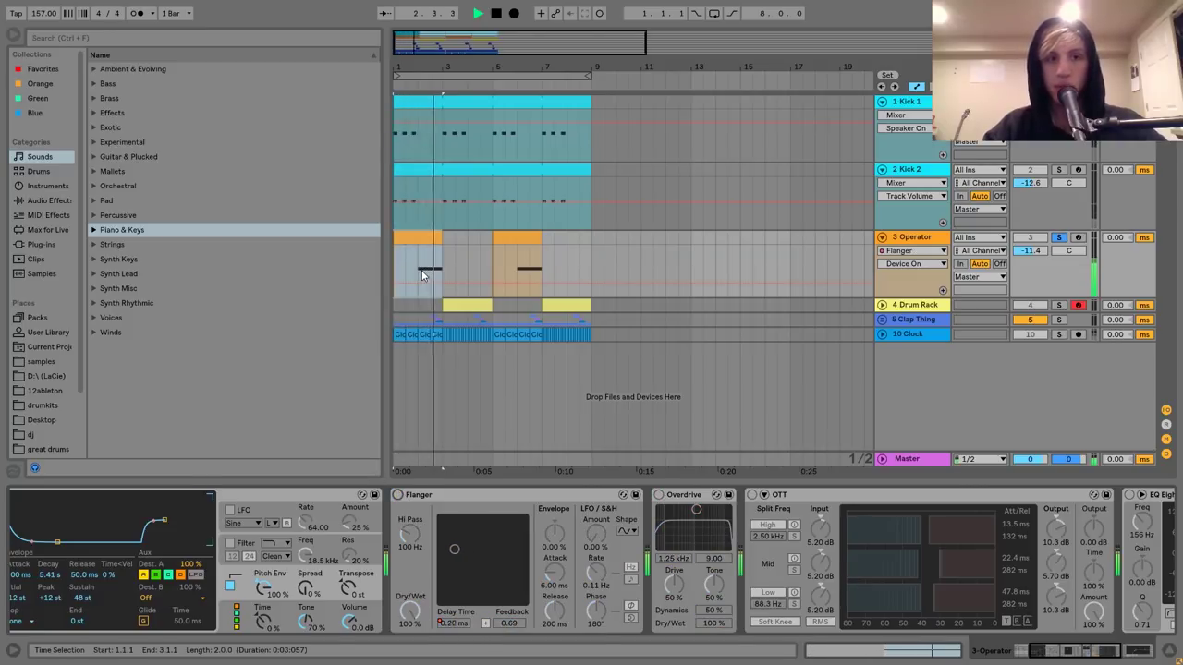
{"action": "key", "text": "space"}
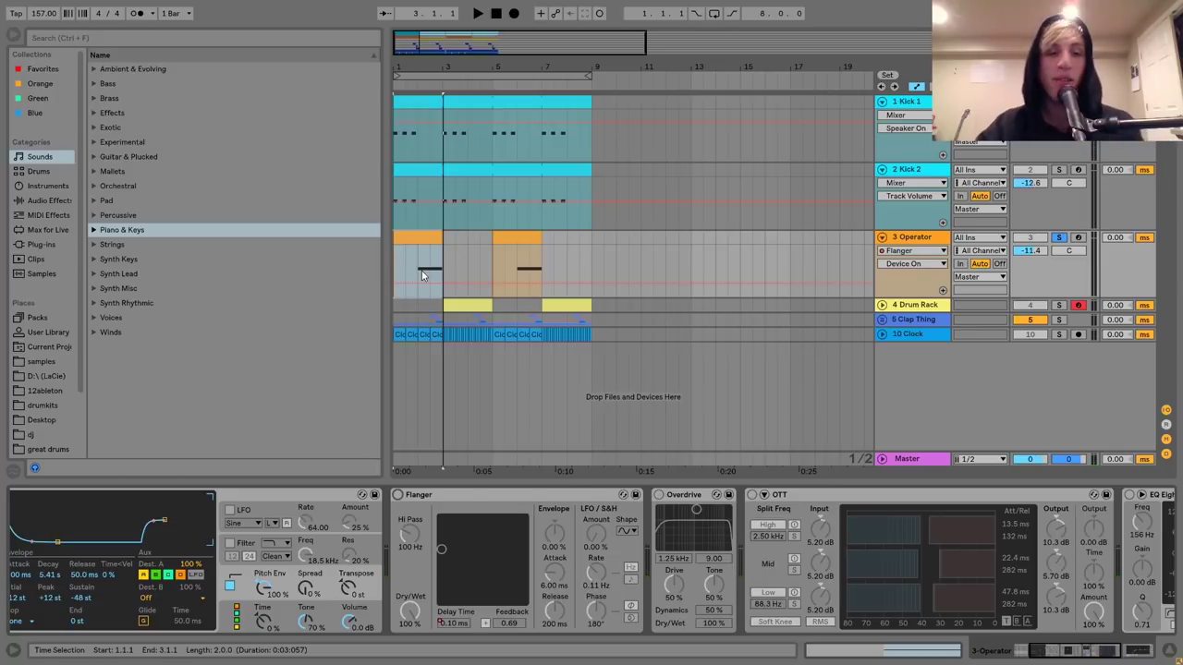
Turn the Flanger back on, show its Delay Time automation on the Operator track, and play the clip.
{"action": "left_click", "coordinate": [397, 495]}
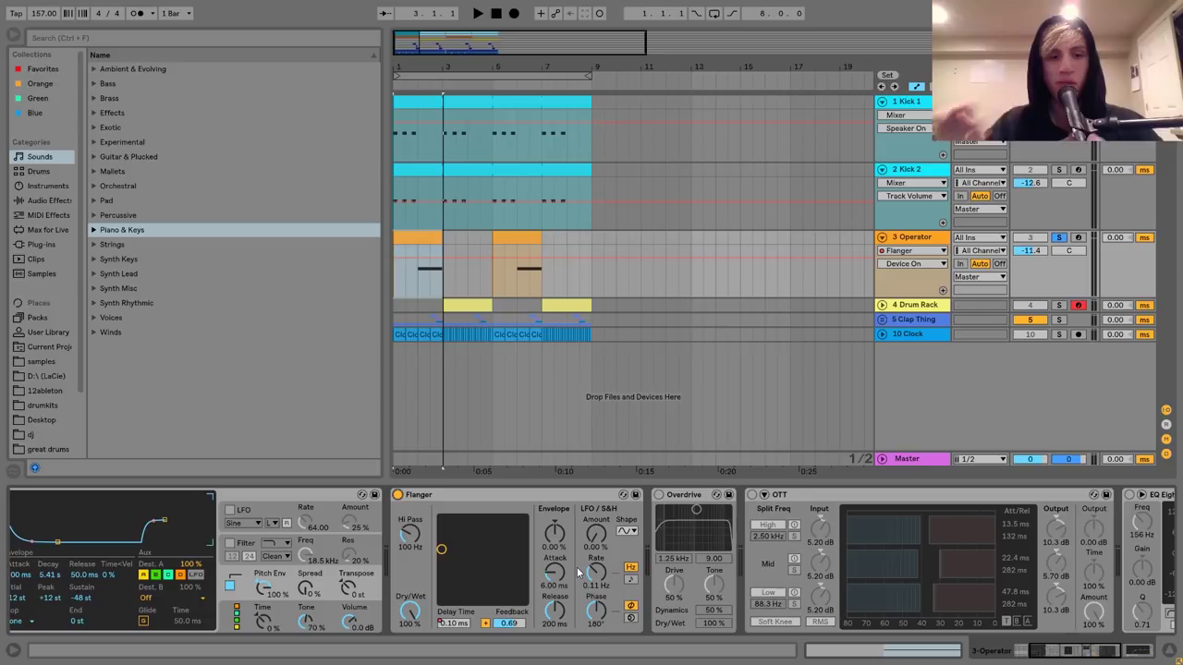
{"action": "left_click", "coordinate": [453, 623]}
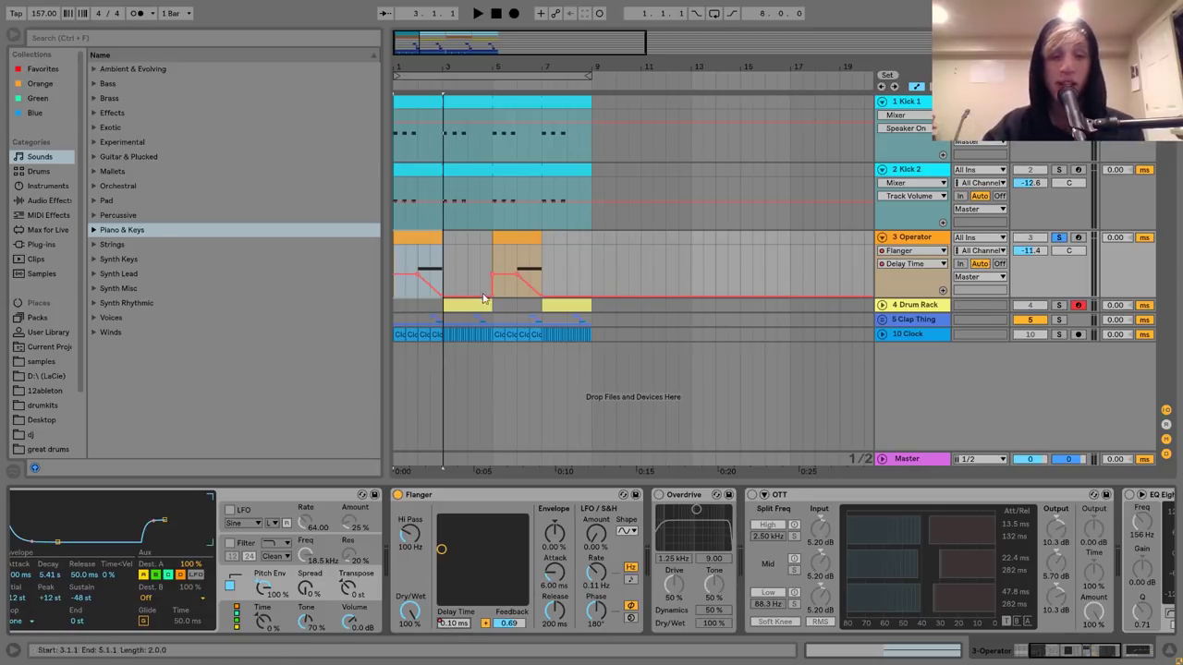
{"action": "key", "text": "space"}
{"action": "left_click", "coordinate": [414, 293]}
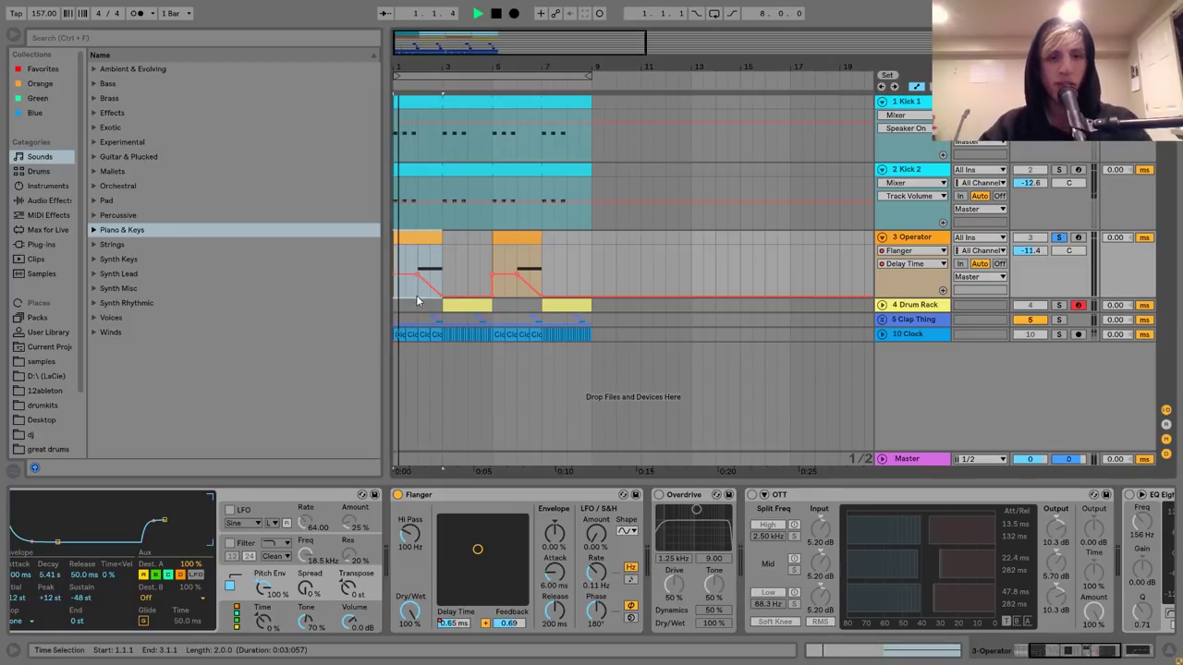
{"action": "key", "text": "space"}
Compare the bass note from bar 2 with the Flanger bypassed and enabled.
{"action": "left_click", "coordinate": [400, 500]}
{"action": "key", "text": "space"}
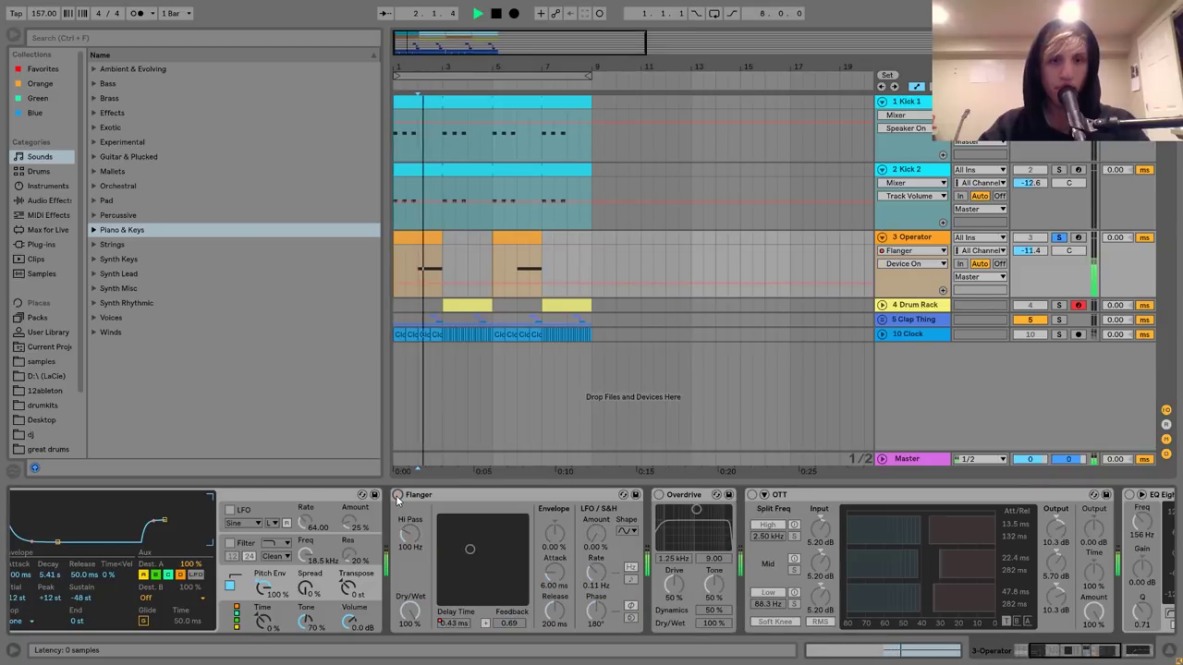
{"action": "key", "text": "space"}
{"action": "key", "text": "space"}
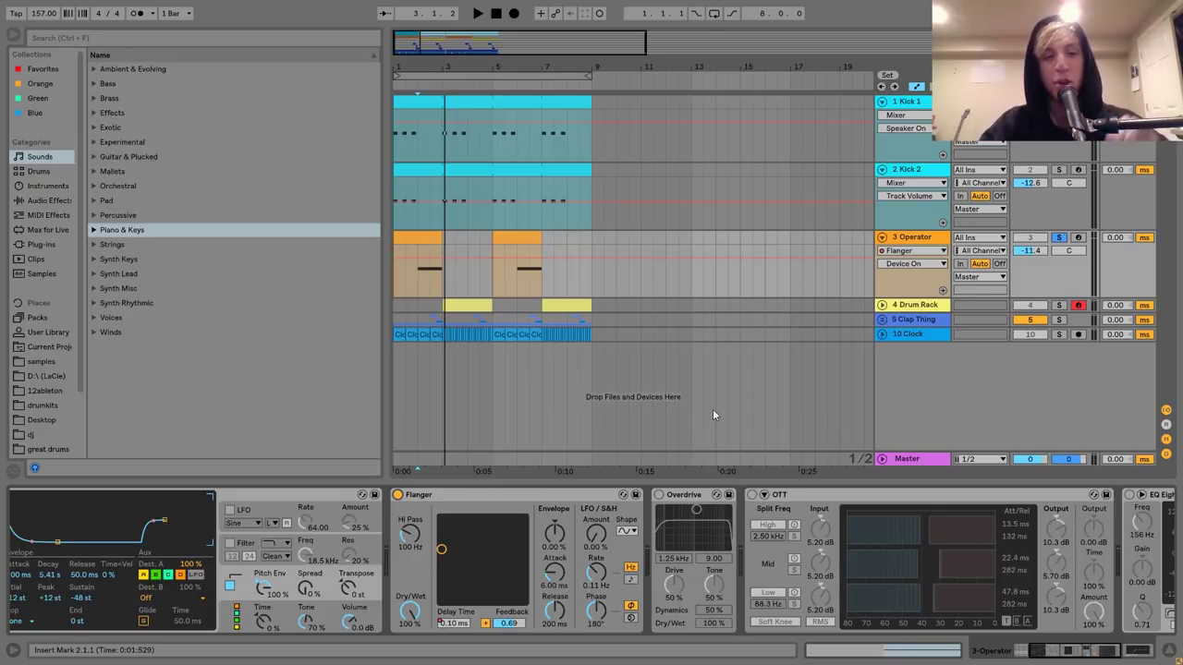
Turn the Overdrive back on and replay the bass note from bar 2.
{"action": "left_click", "coordinate": [660, 495]}
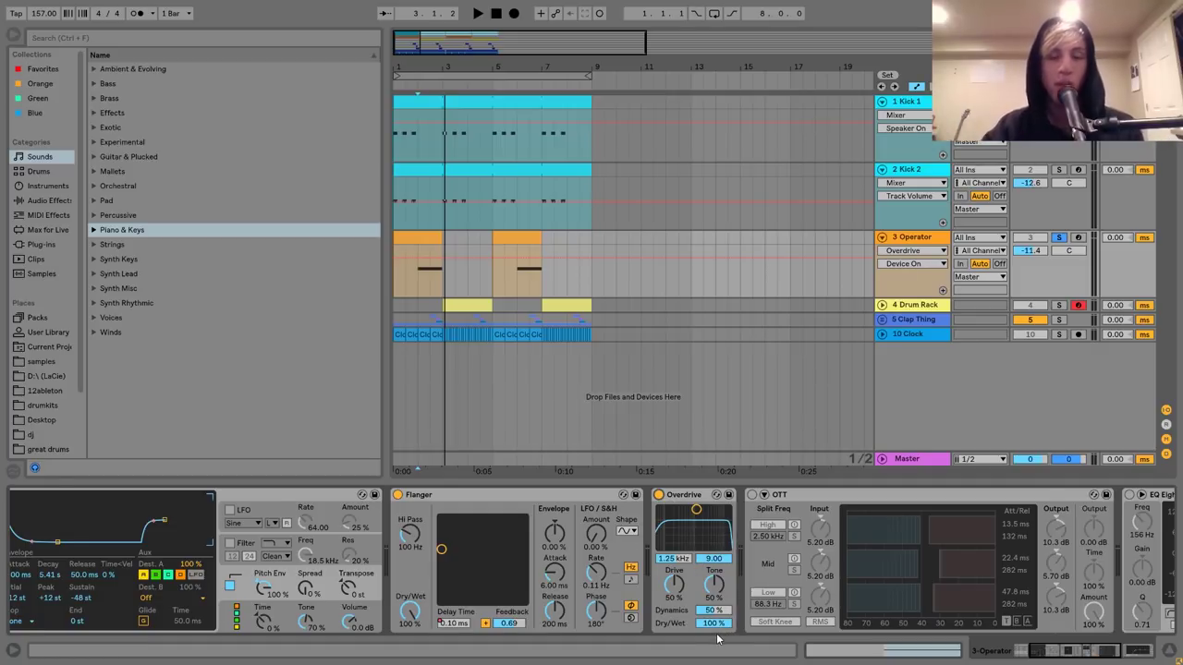
{"action": "key", "text": "space"}
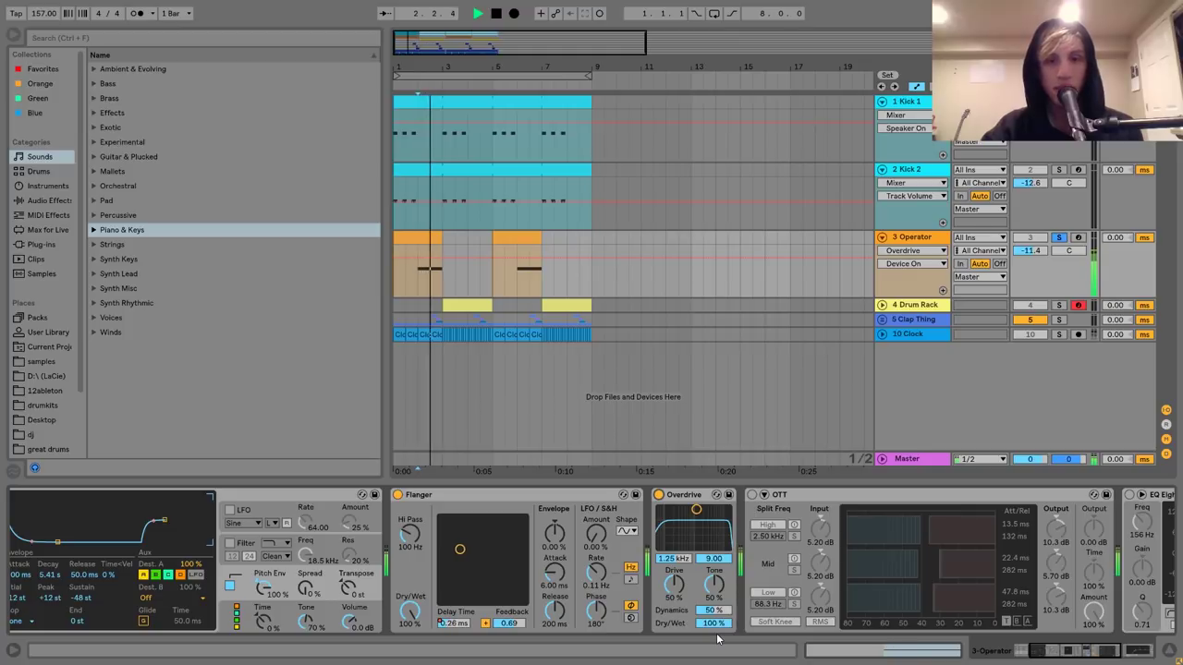
{"action": "key", "text": "space"}
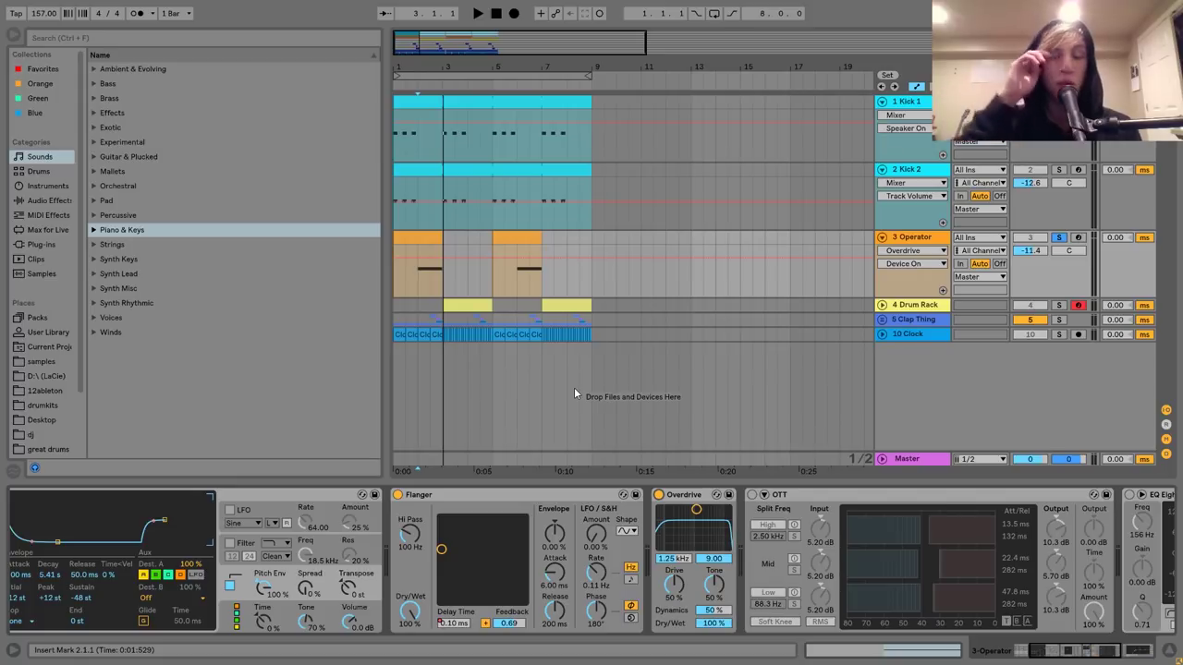
{"action": "key", "text": "space"}
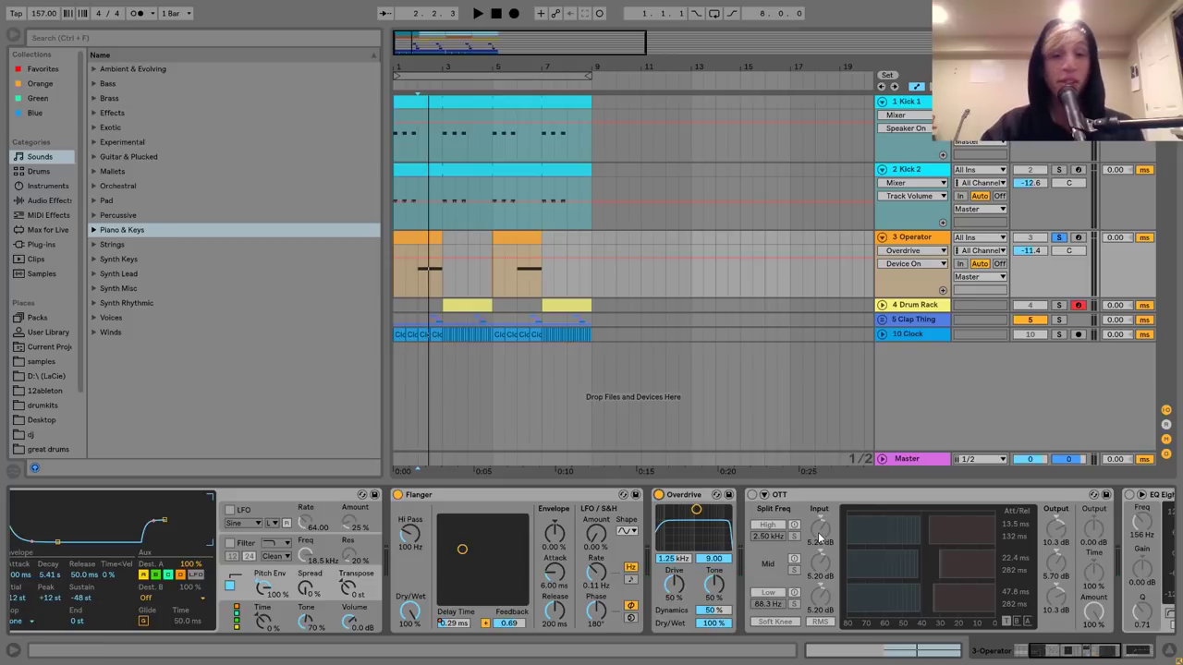
Turn the OTT device back on and play the bass note from bar 2 through it.
{"action": "scroll", "coordinate": [818, 539], "scroll_direction": "right", "scroll_amount": 3}
{"action": "left_click", "coordinate": [613, 495]}
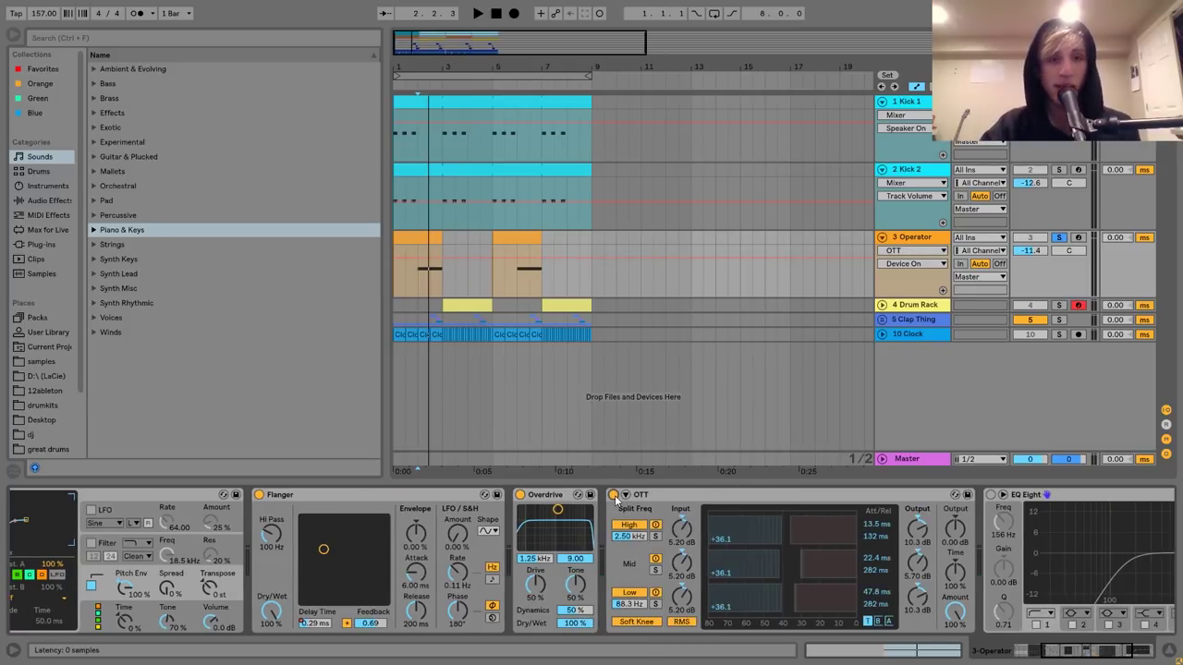
{"action": "key", "text": "space"}
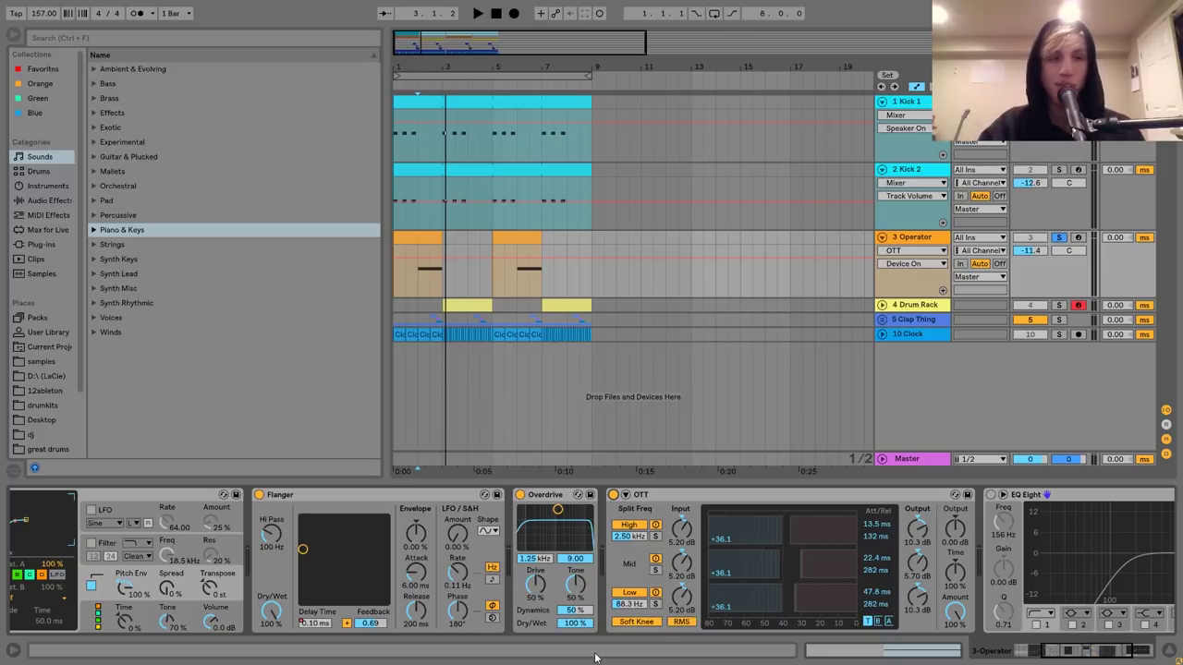
Locate the OTT.adv preset under Multiband Dynamics in the browser's Audio Effects.
{"action": "left_click", "coordinate": [652, 496]}
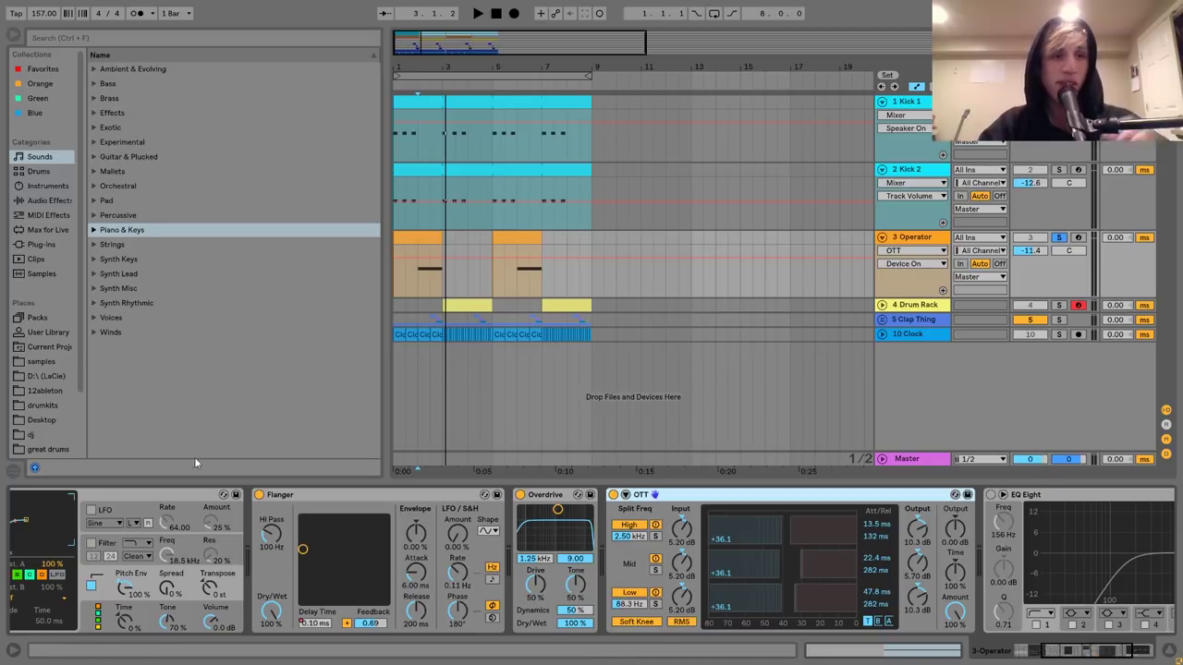
{"action": "left_click", "coordinate": [49, 200]}
{"action": "scroll", "coordinate": [166, 295], "scroll_direction": "down", "scroll_amount": 2}
{"action": "left_click", "coordinate": [137, 269]}
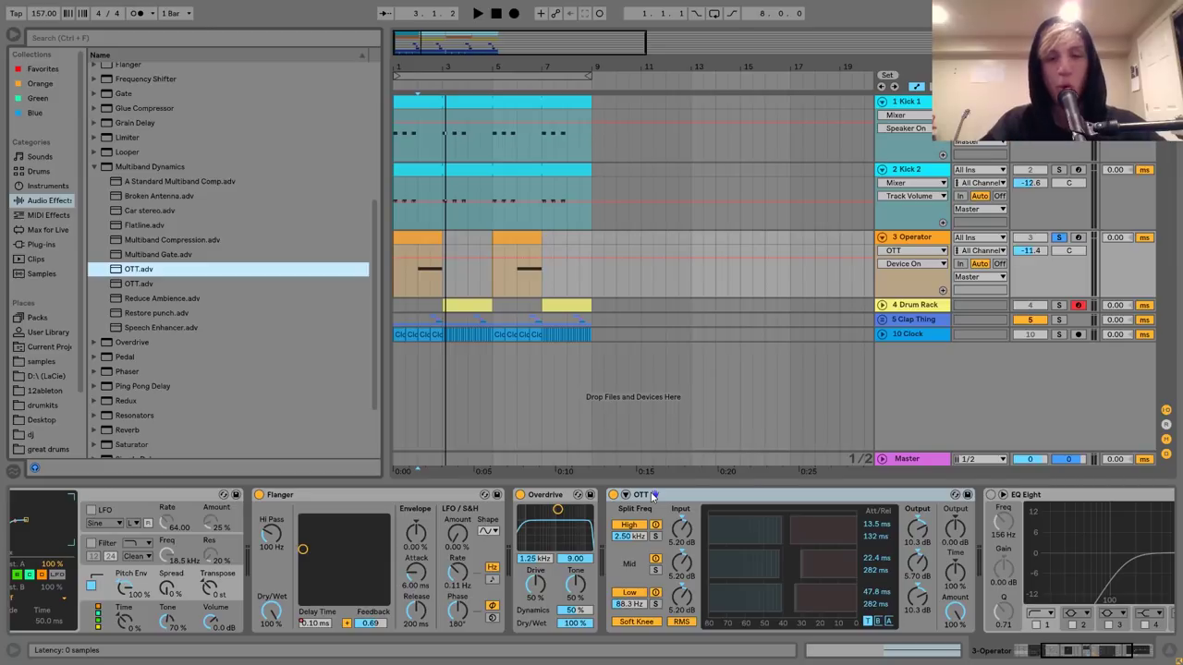
Replay the bass note from bar 2 with the OTT active and bring the EQ Eight into view.
{"action": "key", "text": "space"}
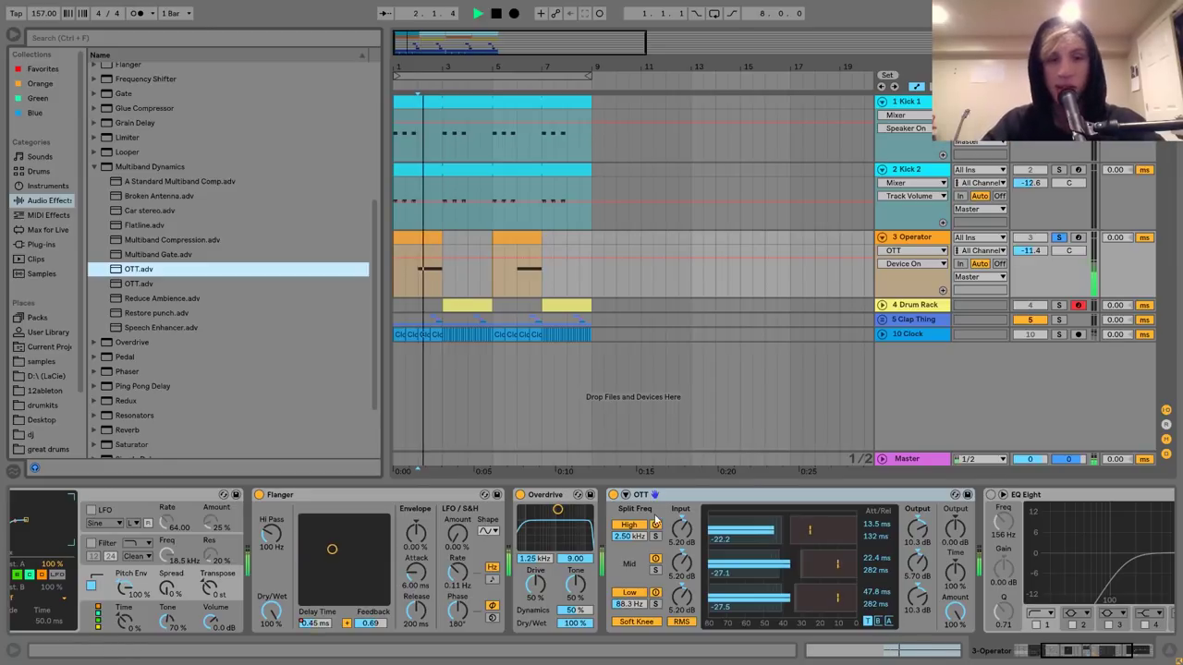
{"action": "scroll", "coordinate": [665, 528], "scroll_direction": "down", "scroll_amount": 2}
{"action": "scroll", "coordinate": [667, 527], "scroll_direction": "down", "scroll_amount": 3}
{"action": "key", "text": "space"}
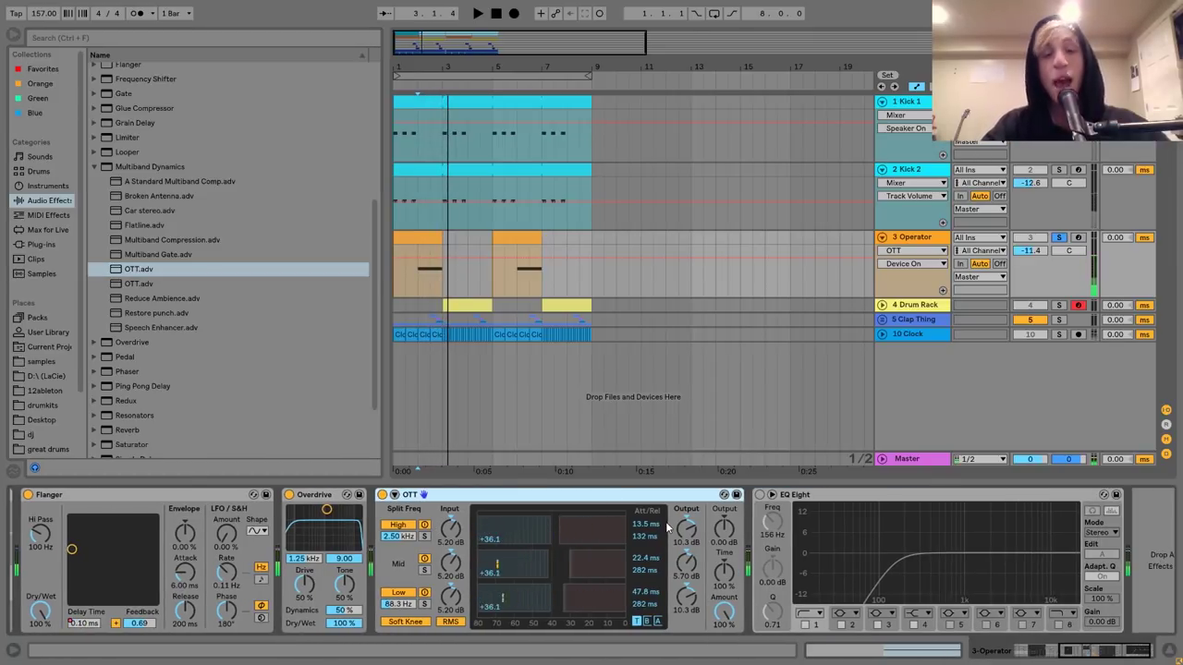
Turn the EQ Eight with its low cut back on and play the bass note from bar 2.
{"action": "left_click", "coordinate": [760, 495]}
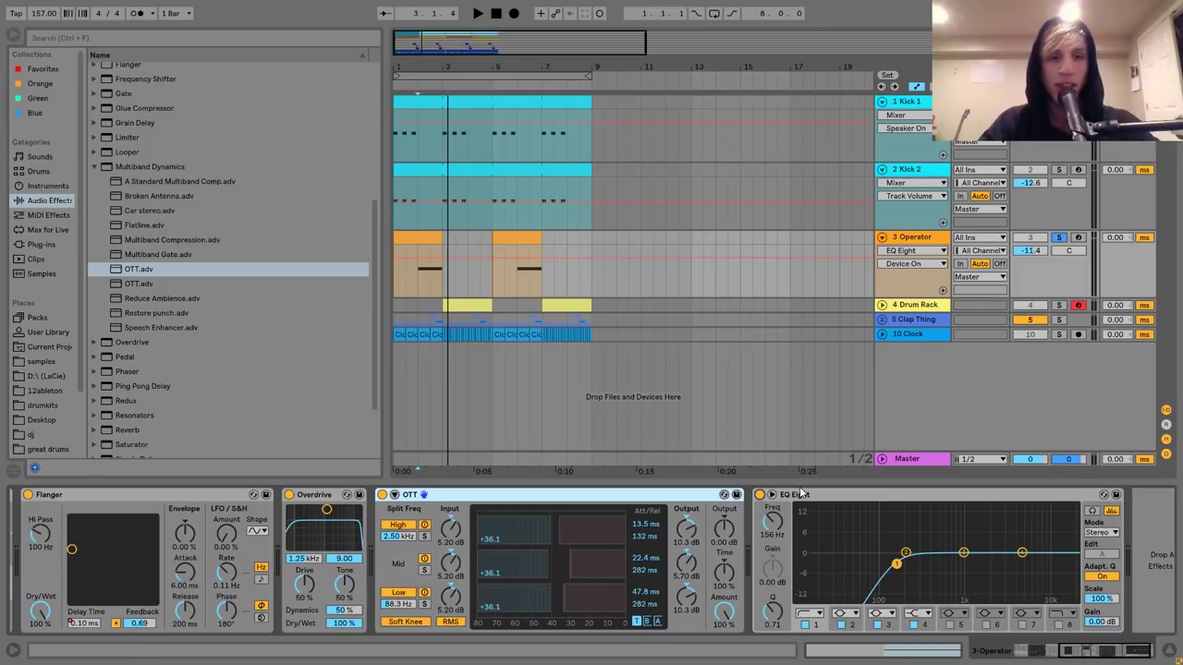
{"action": "key", "text": "space"}
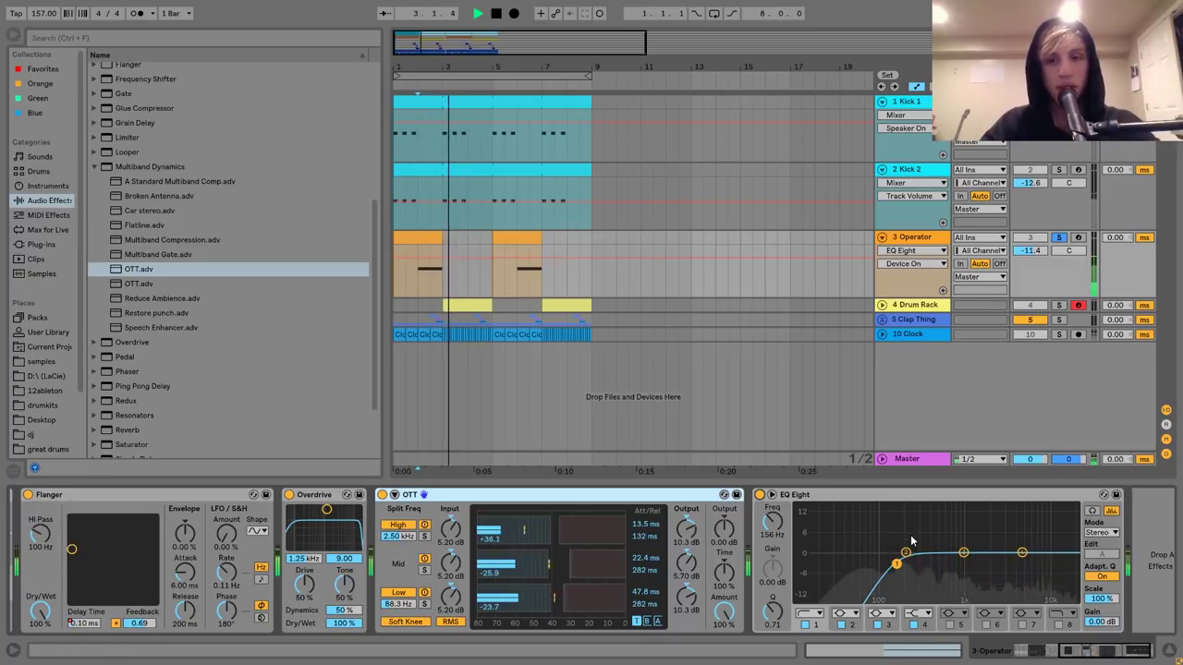
{"action": "key", "text": "space"}
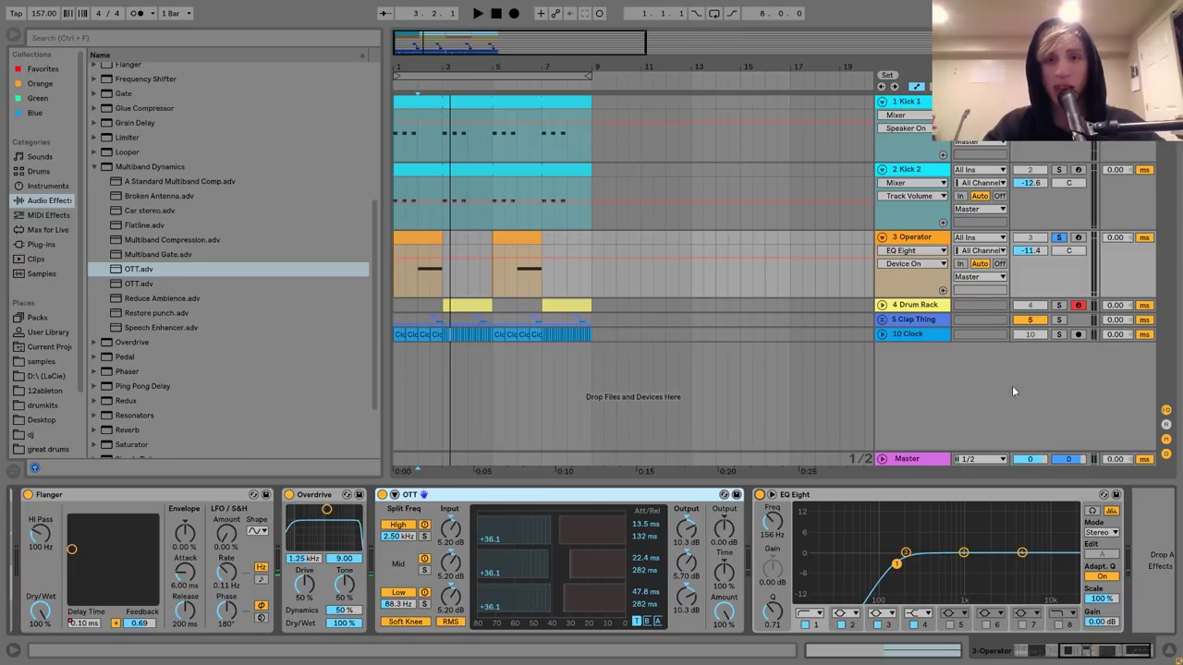
Expand the Drum Rack track, play its tom fill from bar 4, and clear the soloing so all tracks sound.
{"action": "left_click", "coordinate": [881, 305]}
{"action": "left_click", "coordinate": [479, 333]}
{"action": "key", "text": "space"}
{"action": "left_click", "coordinate": [1058, 305]}
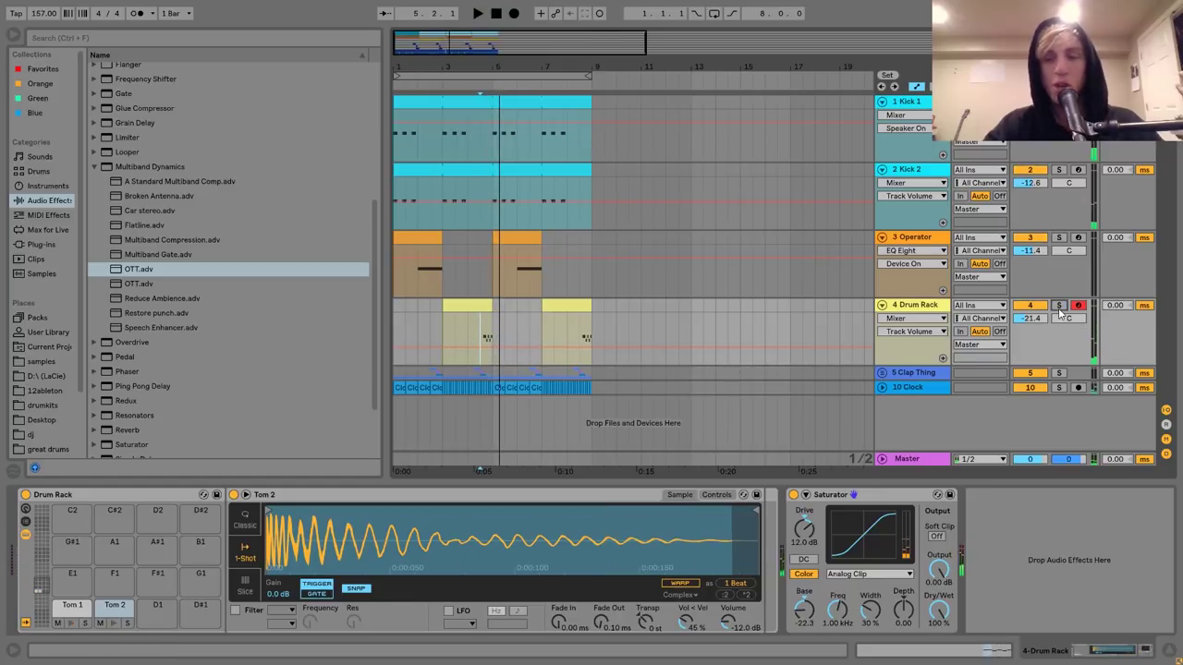
Play the section from bar 4, and examine the Tom 1 and Tom 2 notes in the Drum Rack clip at bar 3.
{"action": "left_click", "coordinate": [468, 288]}
{"action": "key", "text": "space"}
{"action": "key", "text": "space"}
{"action": "double_click", "coordinate": [469, 308]}
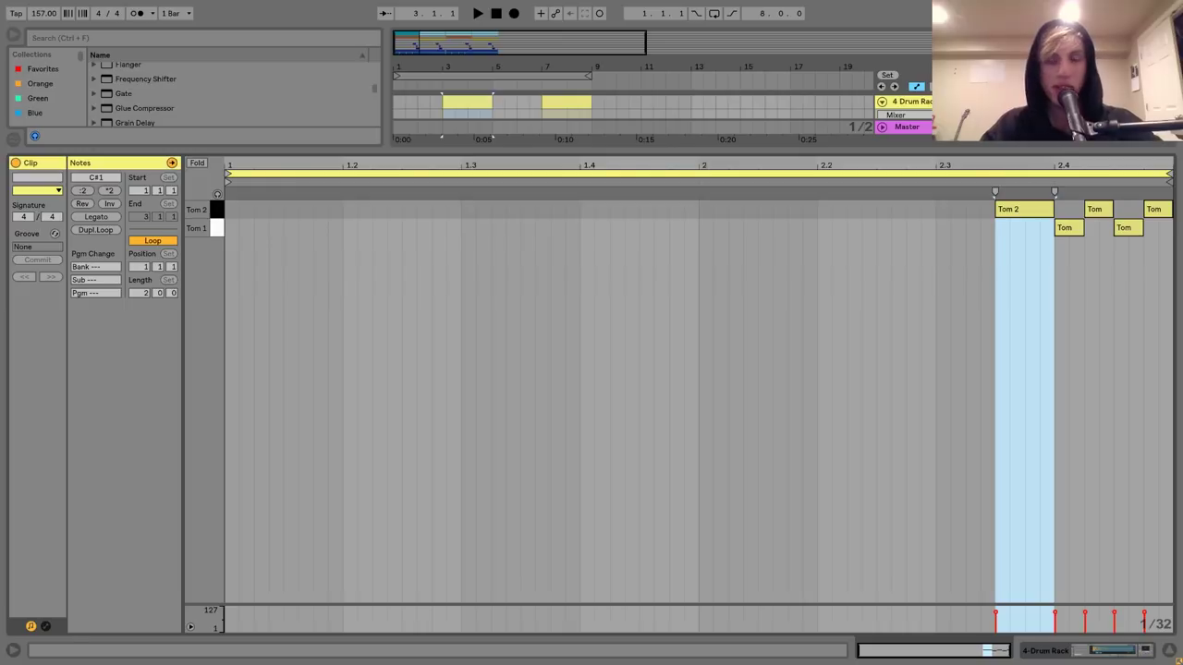
{"action": "double_click", "coordinate": [898, 101]}
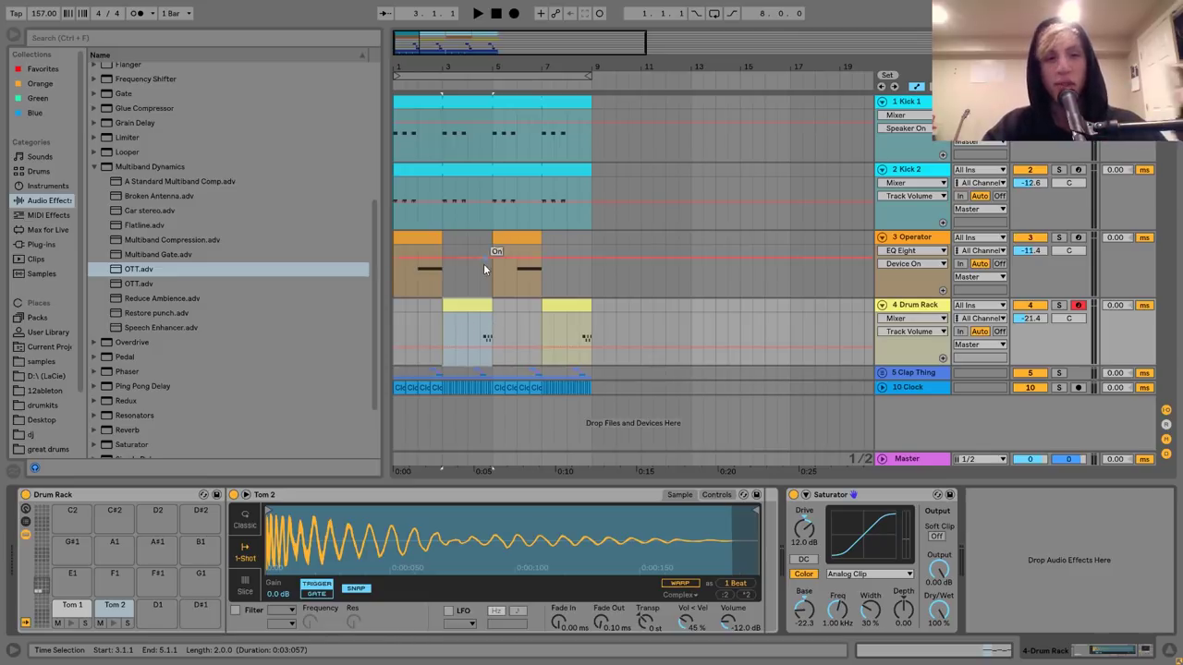
Mute the Drum Rack track and play the beat from bar 4 without the tom fill.
{"action": "left_click", "coordinate": [466, 280]}
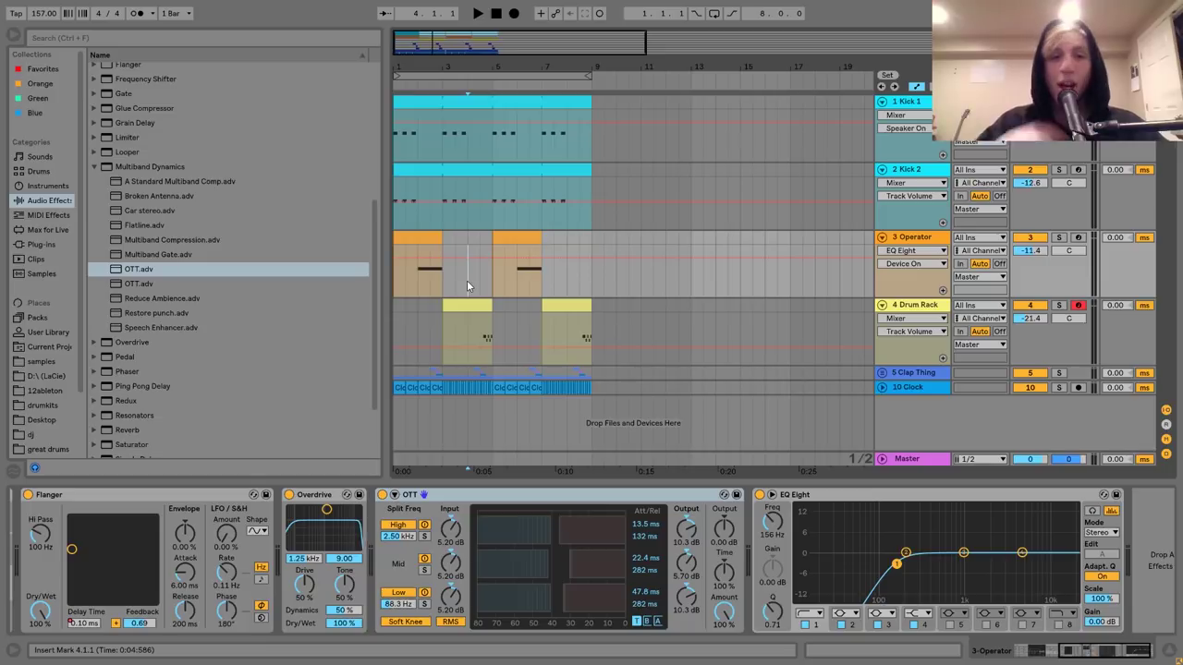
{"action": "left_click", "coordinate": [1031, 306]}
{"action": "key", "text": "space"}
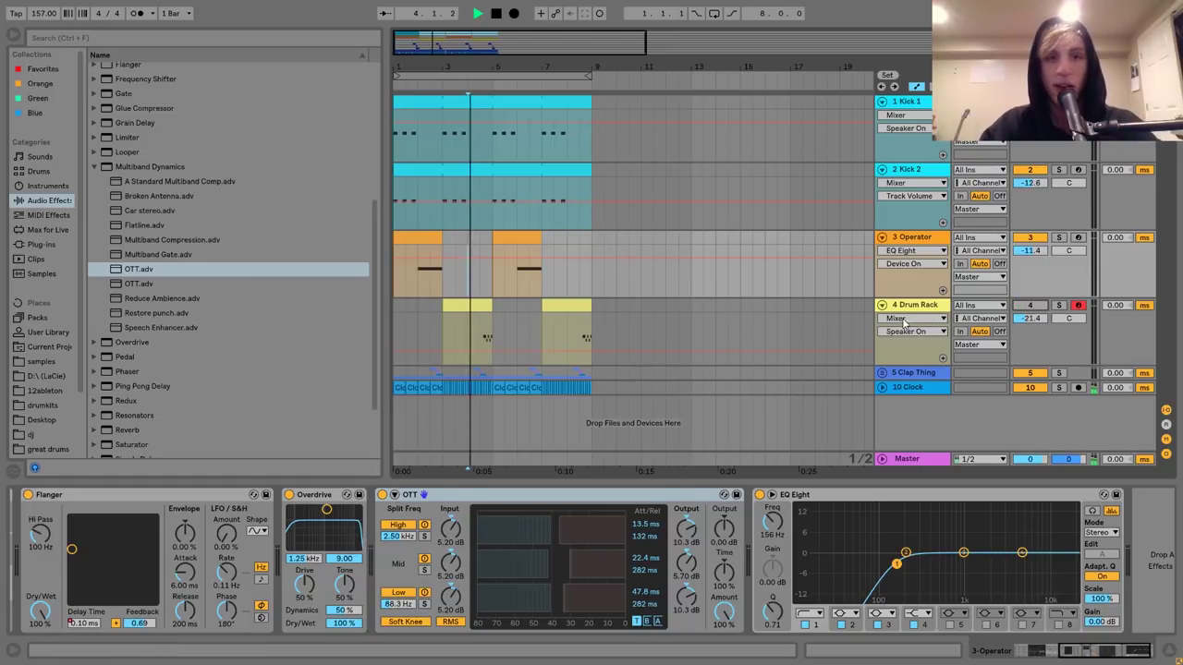
{"action": "key", "text": "space"}
Unmute the Drum Rack track, replay the beat from bar 4 with the tom fill, and show the track's devices.
{"action": "left_click", "coordinate": [1035, 307]}
{"action": "key", "text": "space"}
{"action": "left_click", "coordinate": [901, 305]}
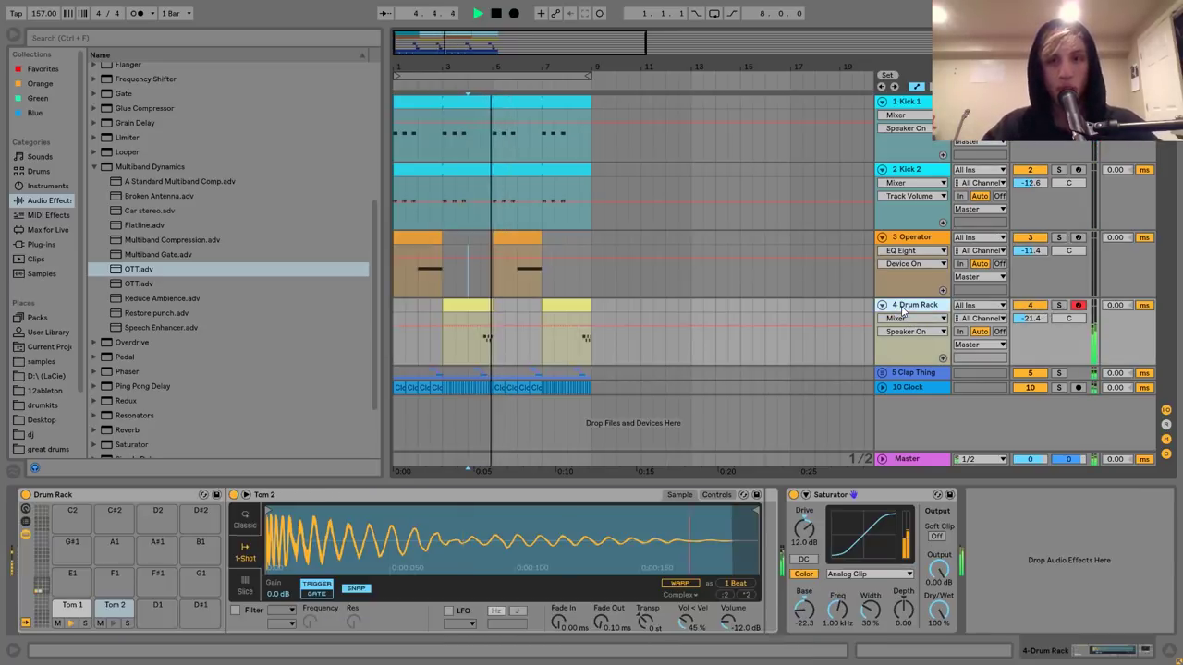
{"action": "key", "text": "space"}
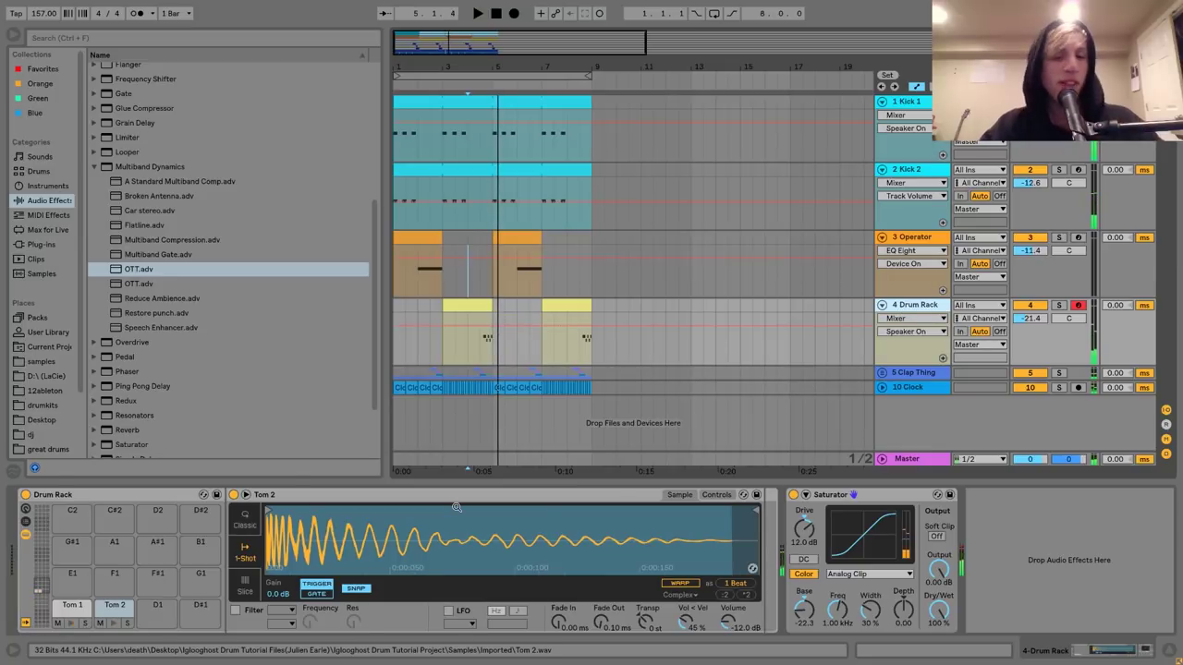
Select the Tom 2 pad and replay the fill from bar 4 through the Saturator.
{"action": "left_click", "coordinate": [114, 625]}
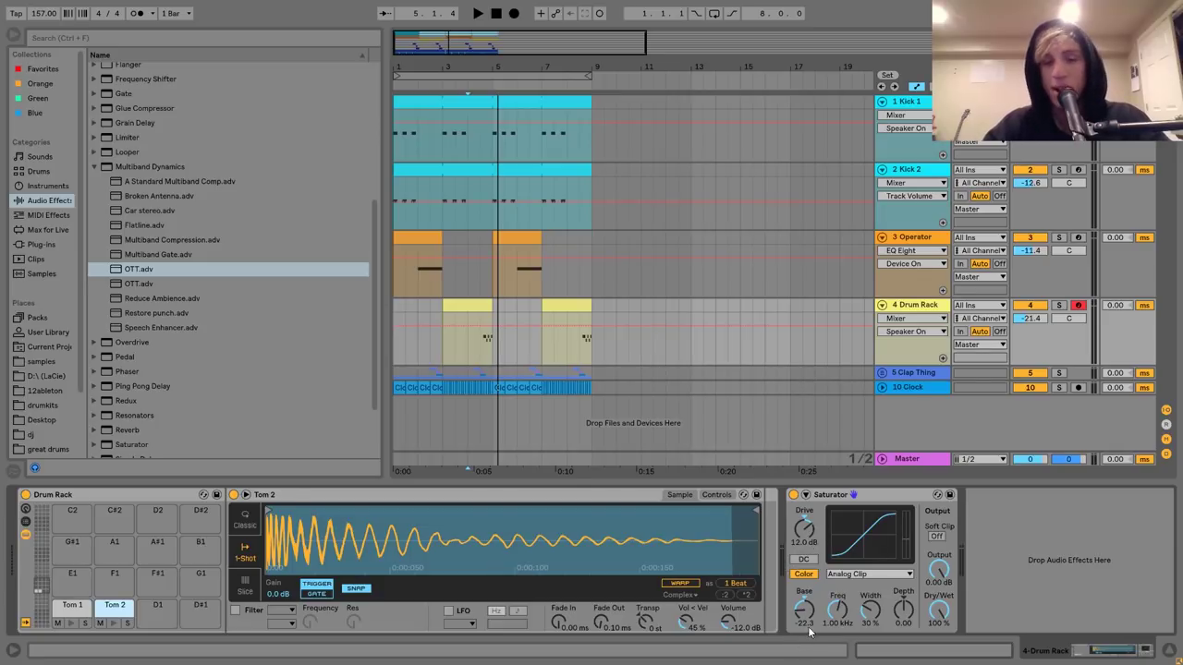
{"action": "key", "text": "space"}
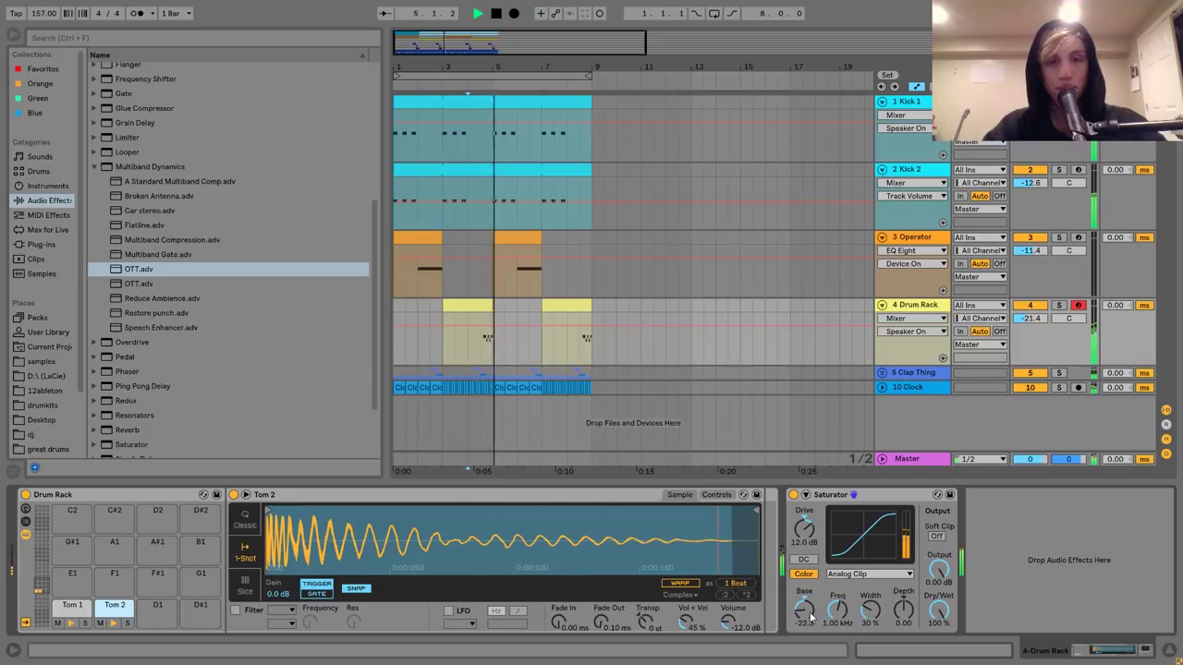
{"action": "key", "text": "space"}
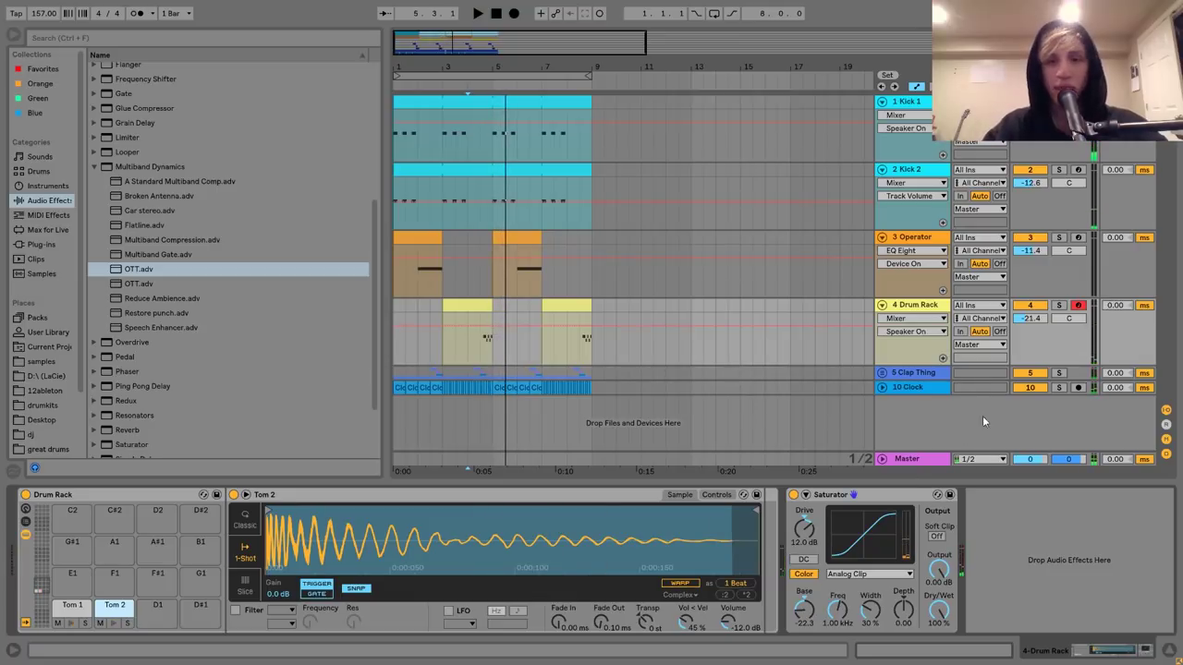
Unfold the Clap Thing group to show its layer tracks, and solo the group.
{"action": "left_click", "coordinate": [882, 373]}
{"action": "scroll", "coordinate": [886, 373], "scroll_direction": "down", "scroll_amount": 6}
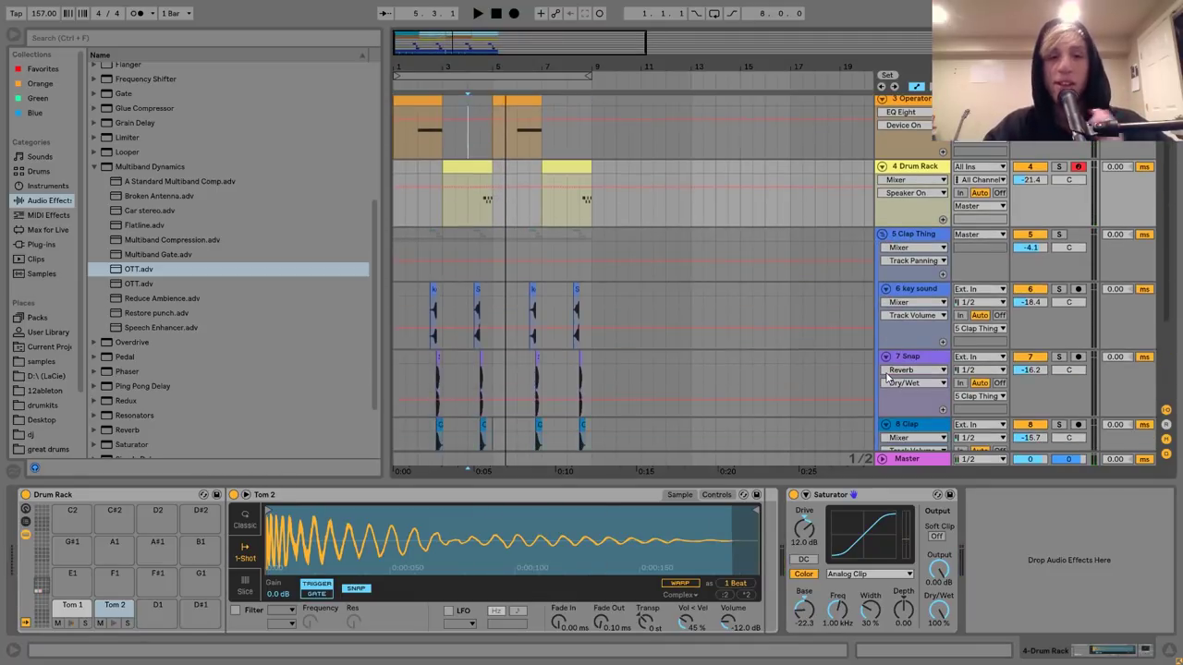
{"action": "scroll", "coordinate": [936, 305], "scroll_direction": "up", "scroll_amount": 2}
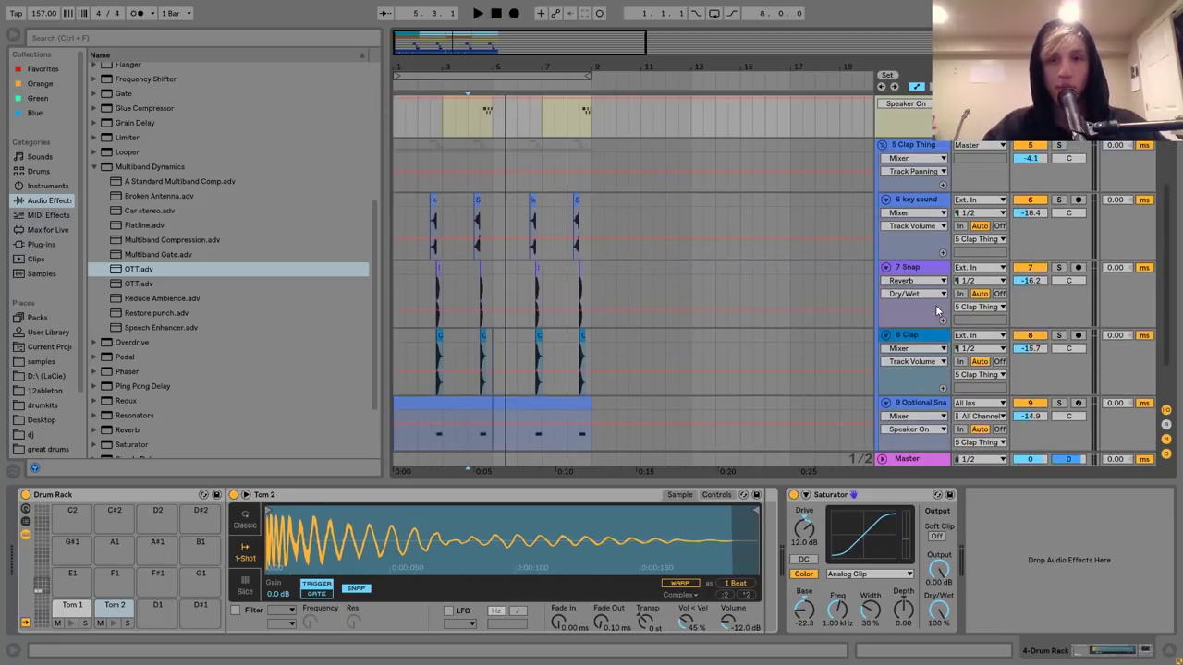
{"action": "left_click", "coordinate": [906, 145]}
{"action": "left_click", "coordinate": [1059, 146]}
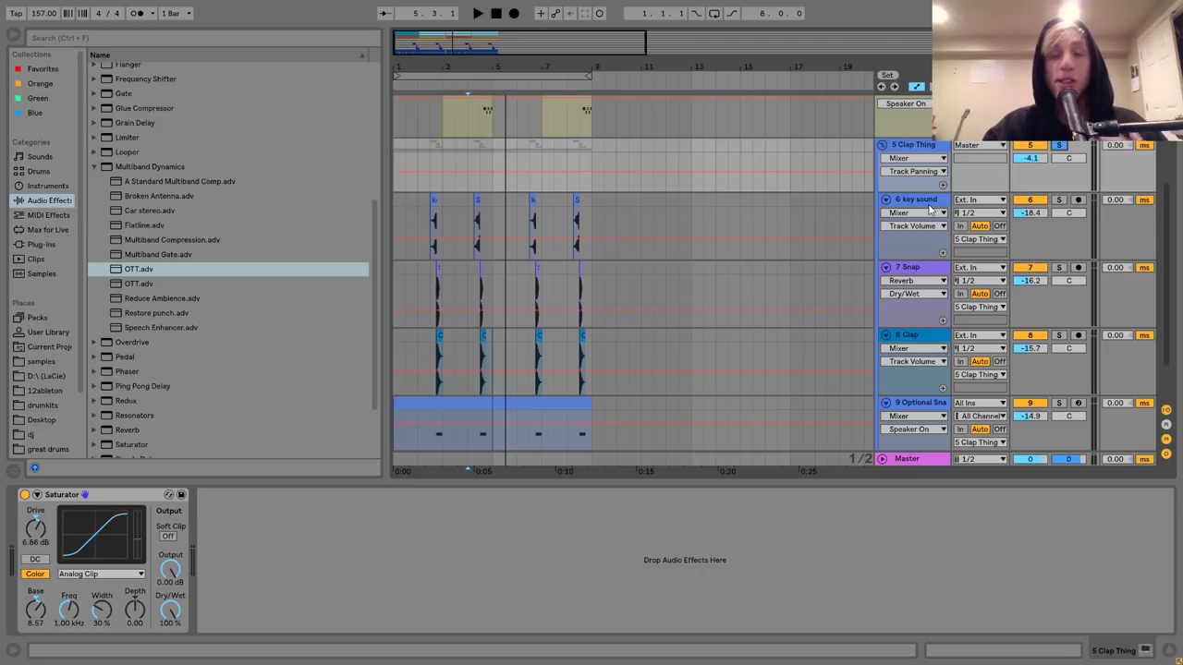
Play the soloed Clap Thing layers from bar 2.
{"action": "left_click", "coordinate": [424, 205]}
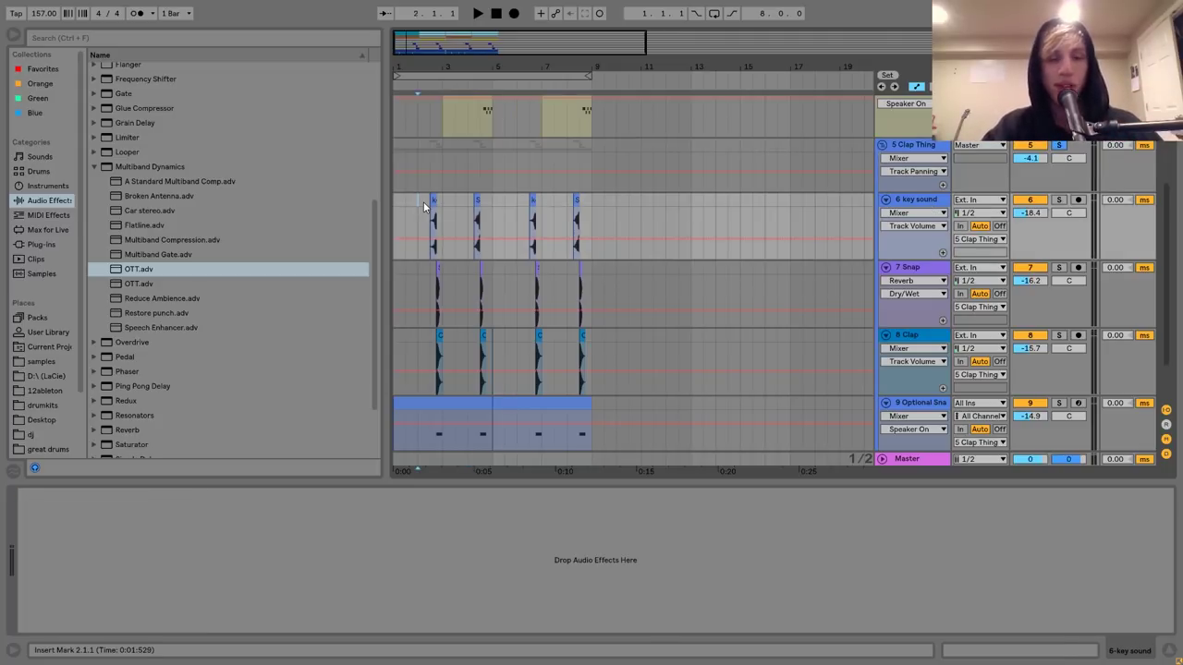
{"action": "key", "text": "space"}
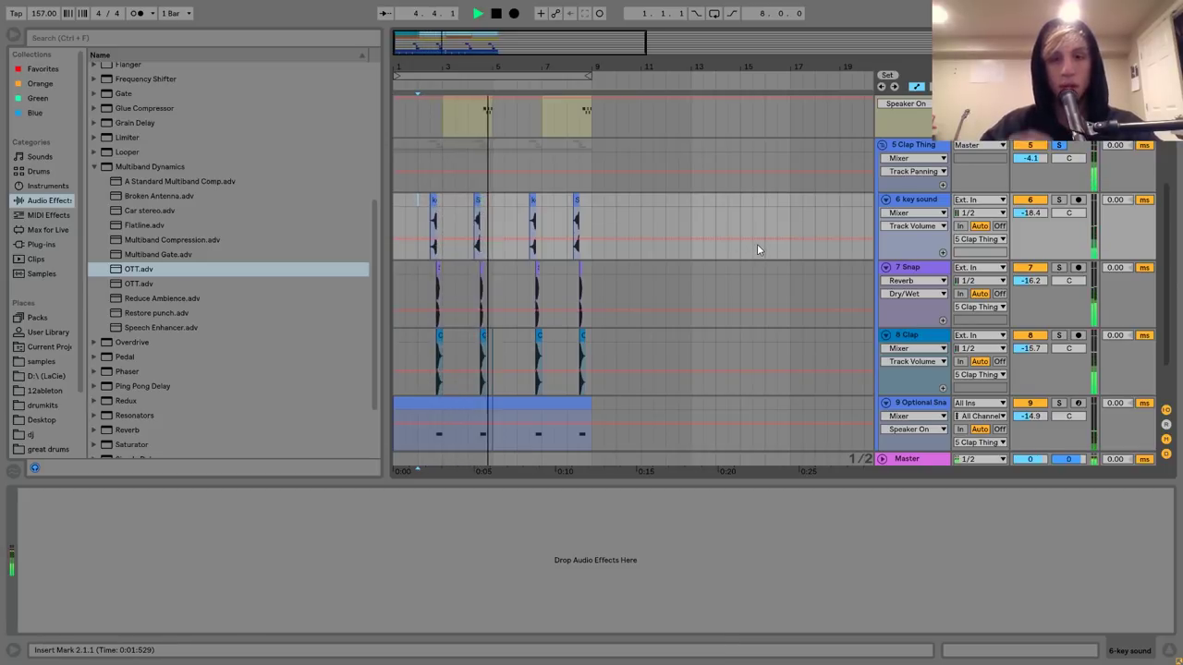
{"action": "key", "text": "space"}
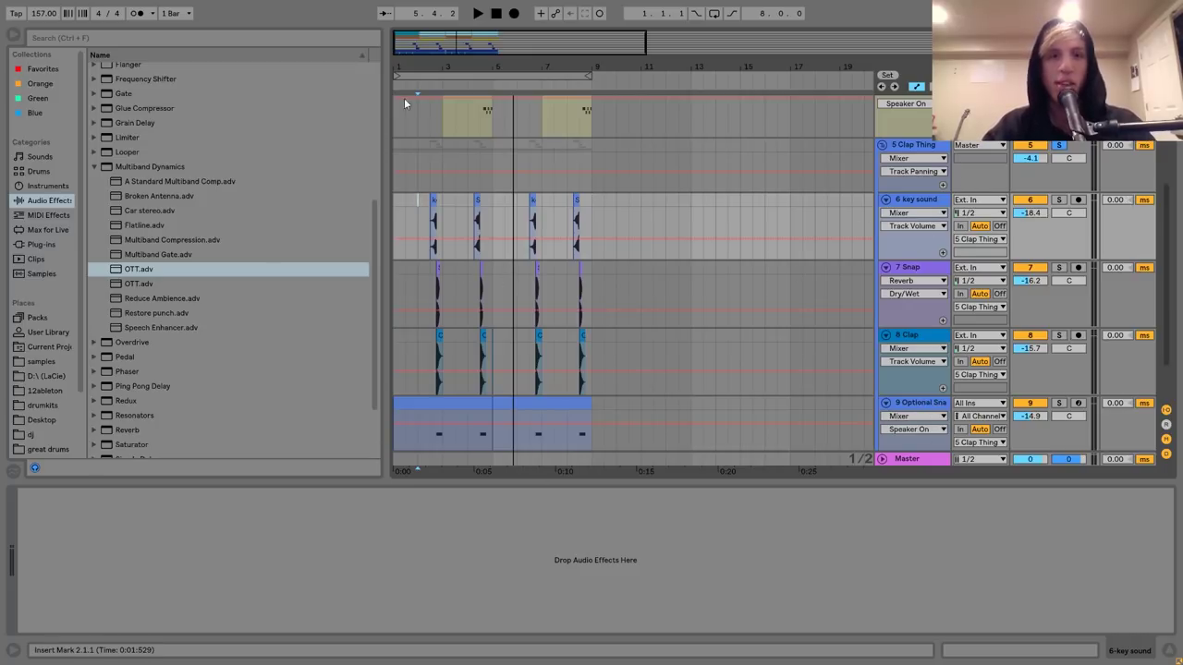
Solo the key sound track and play its key sound clip at 2.3 and its Snare clip at 4.2.
{"action": "left_click_drag", "start_coordinate": [426, 65], "coordinate": [449, 139]}
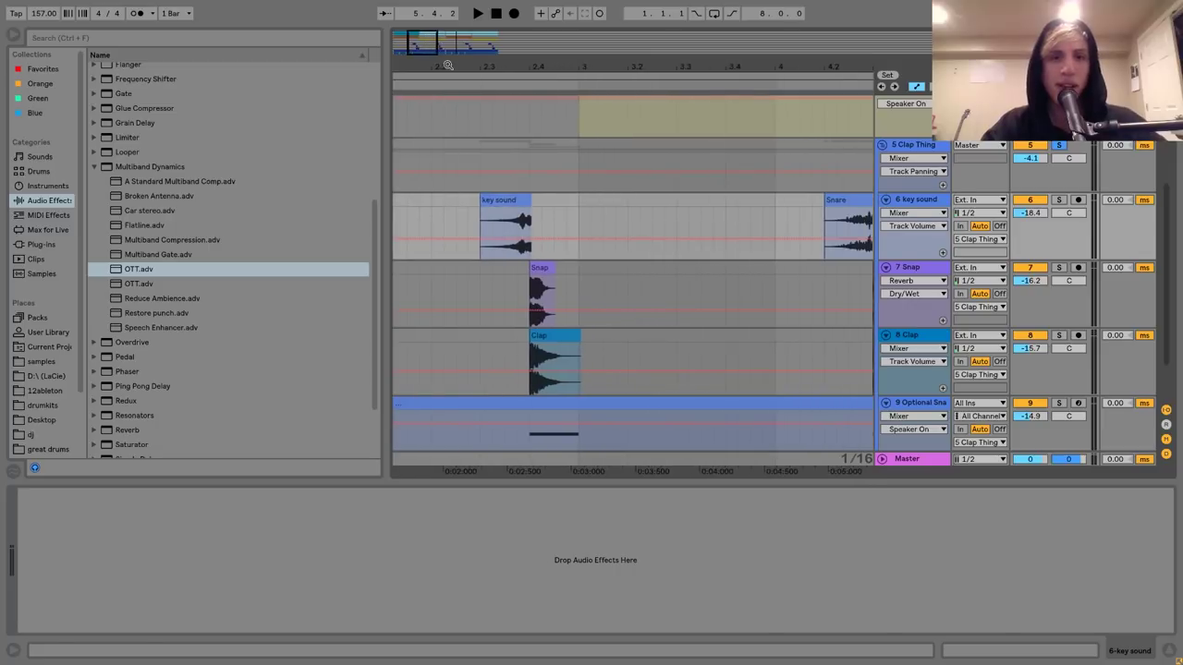
{"action": "left_click", "coordinate": [508, 200]}
{"action": "left_click", "coordinate": [1059, 200]}
{"action": "key", "text": "space"}
{"action": "key", "text": "space"}
{"action": "left_click", "coordinate": [845, 199]}
{"action": "key", "text": "space"}
{"action": "key", "text": "space"}
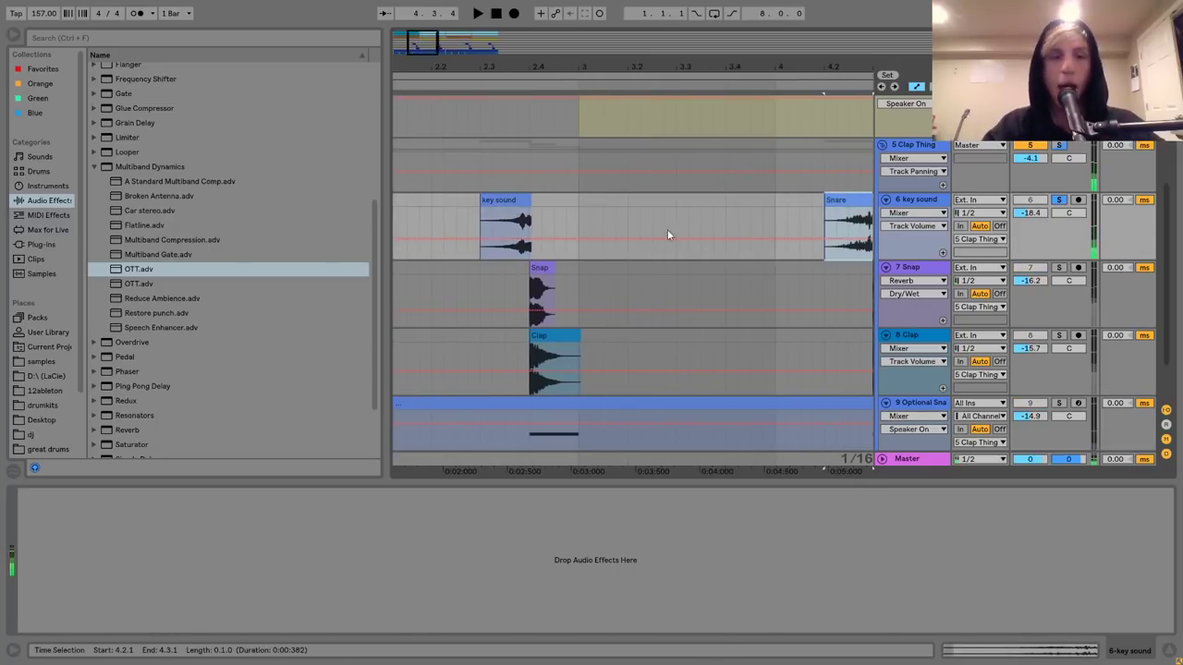
Locate the key sound clip's sample among the project files, and preview key sound.wav and Snare.wav.
{"action": "left_click", "coordinate": [504, 192]}
{"action": "right_click", "coordinate": [504, 194]}
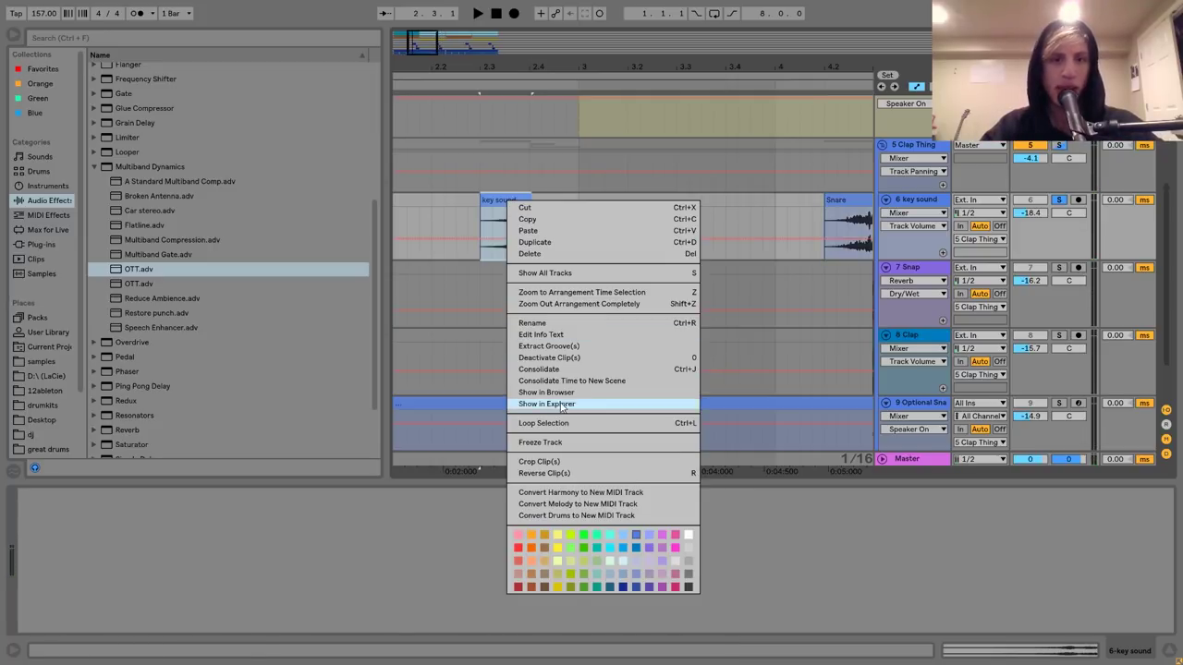
{"action": "left_click", "coordinate": [558, 401]}
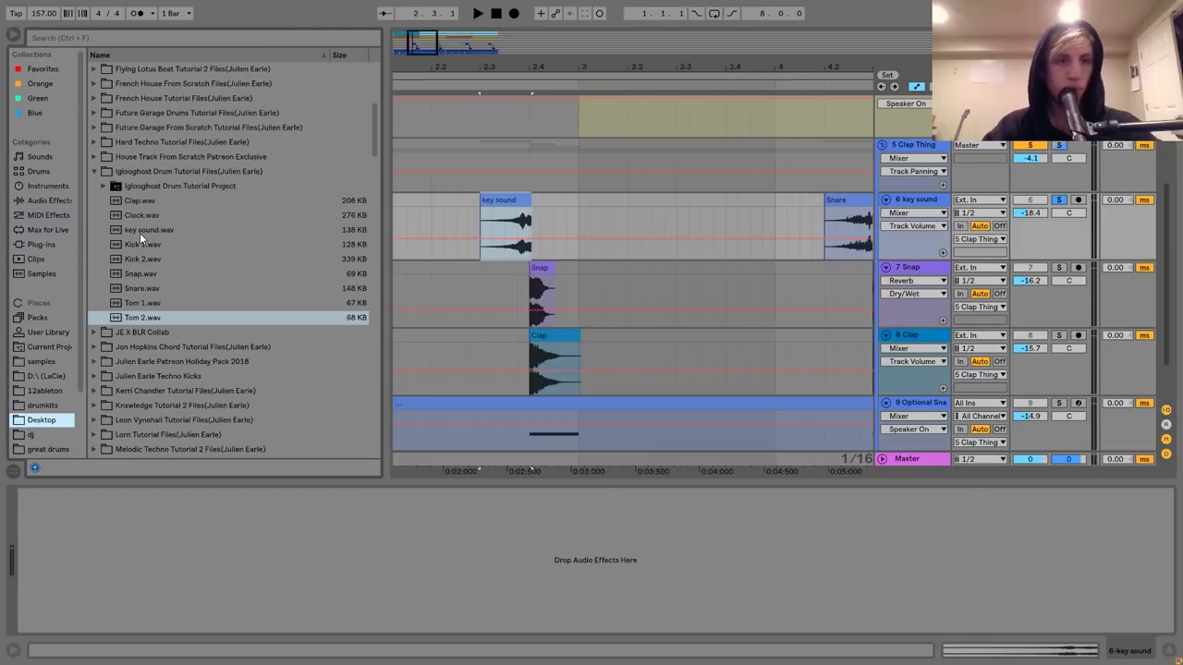
{"action": "left_click", "coordinate": [140, 233]}
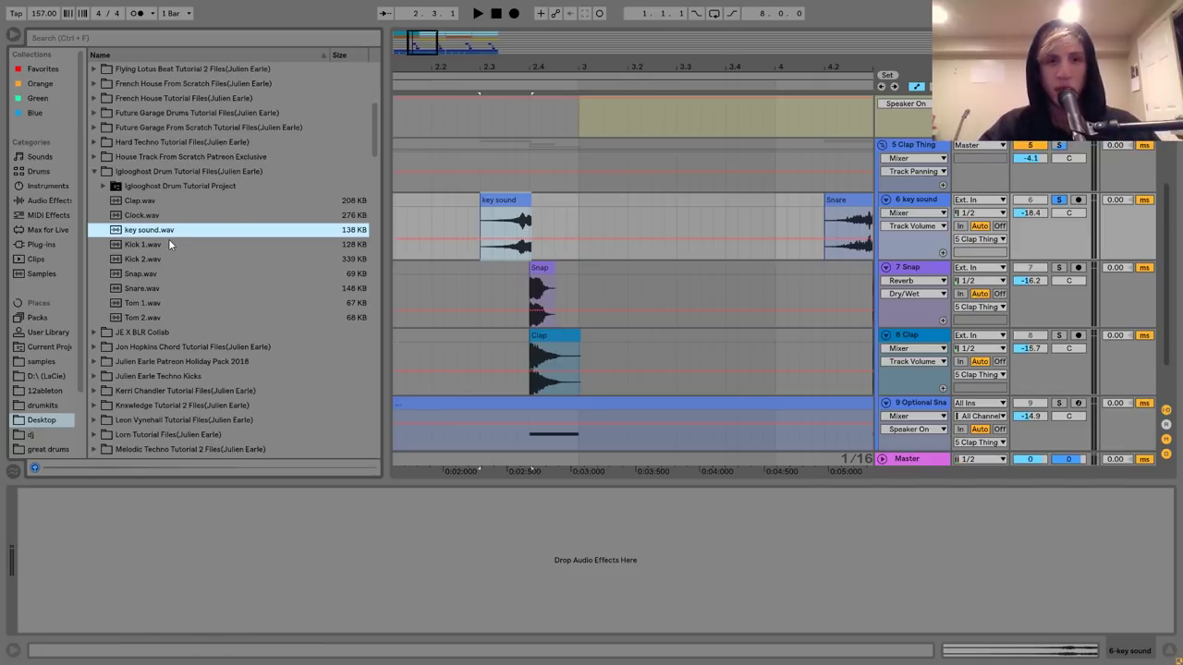
{"action": "left_click", "coordinate": [144, 289]}
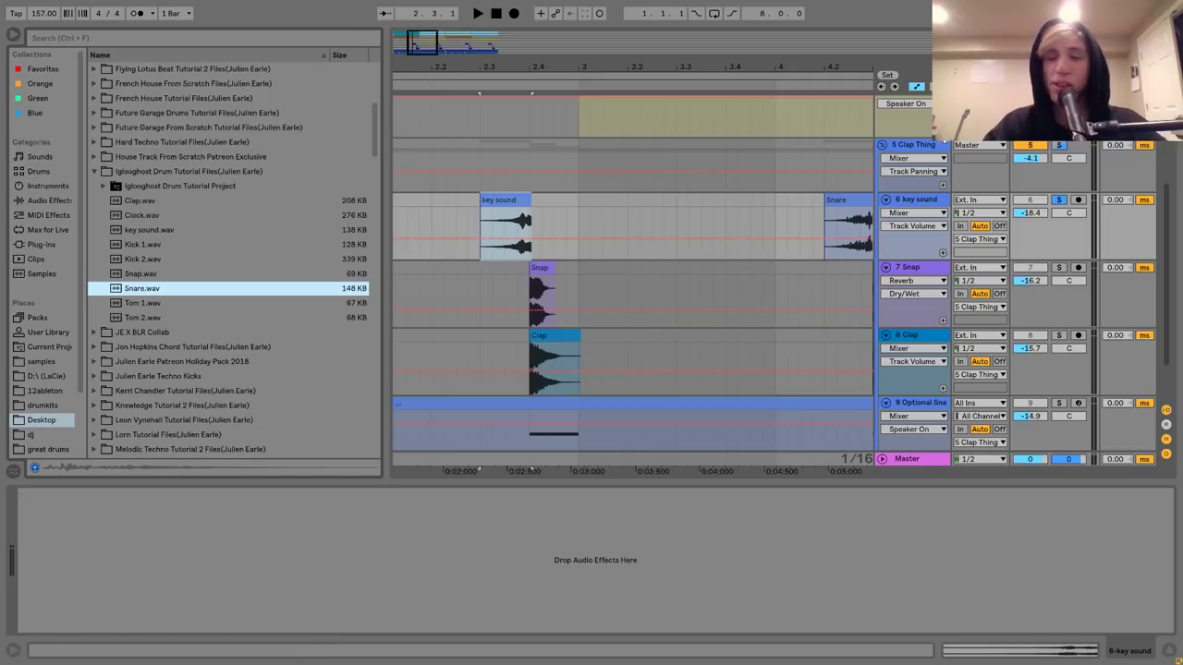
Examine how the key sound clip's end lines up with the Snap and Clap hits at 2.4, and inspect the Snare clip at 4.2.
{"action": "scroll", "coordinate": [601, 246], "scroll_direction": "right", "scroll_amount": 2}
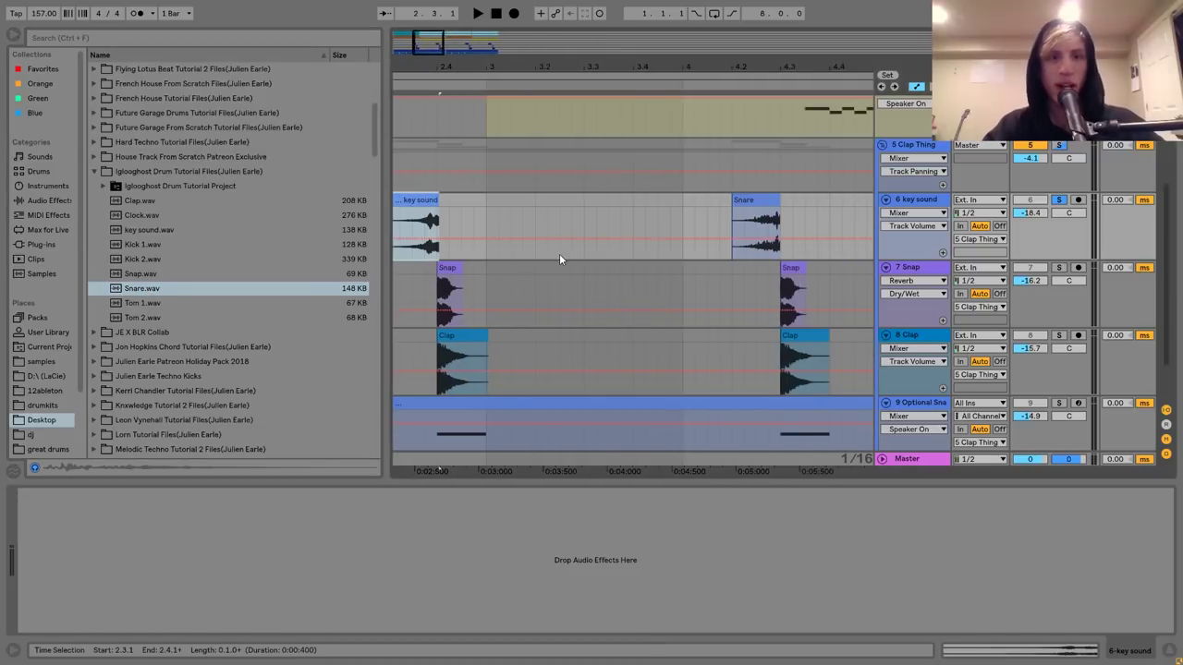
{"action": "scroll", "coordinate": [555, 251], "scroll_direction": "left", "scroll_amount": 3}
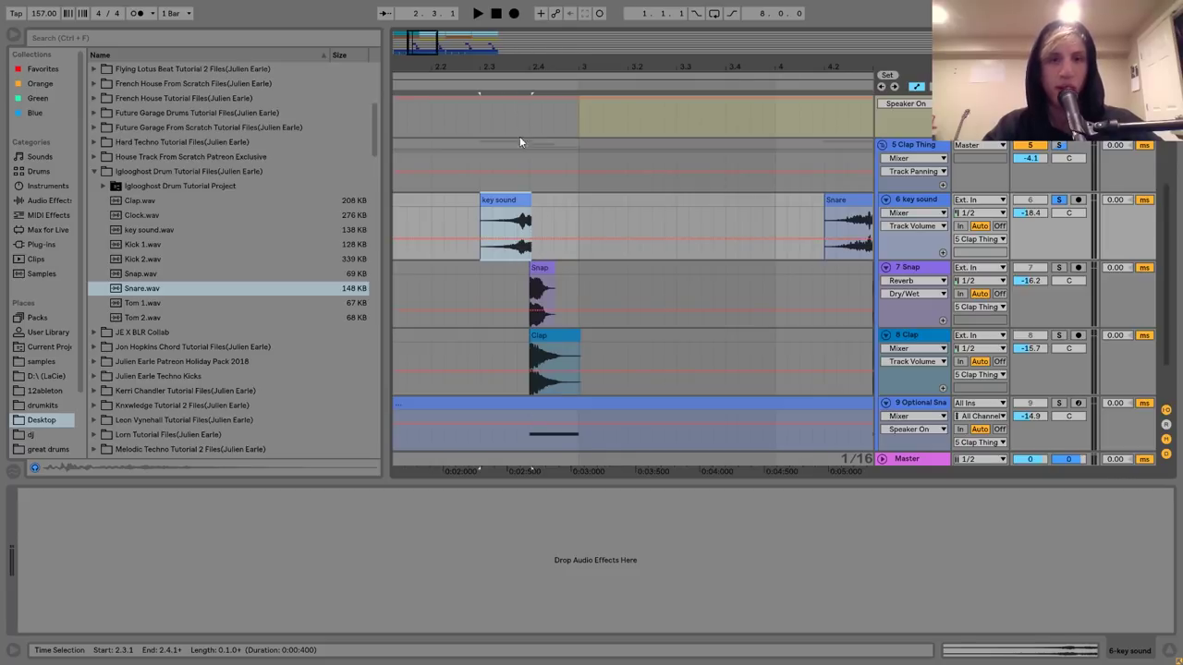
{"action": "left_click_drag", "start_coordinate": [536, 63], "coordinate": [536, 185]}
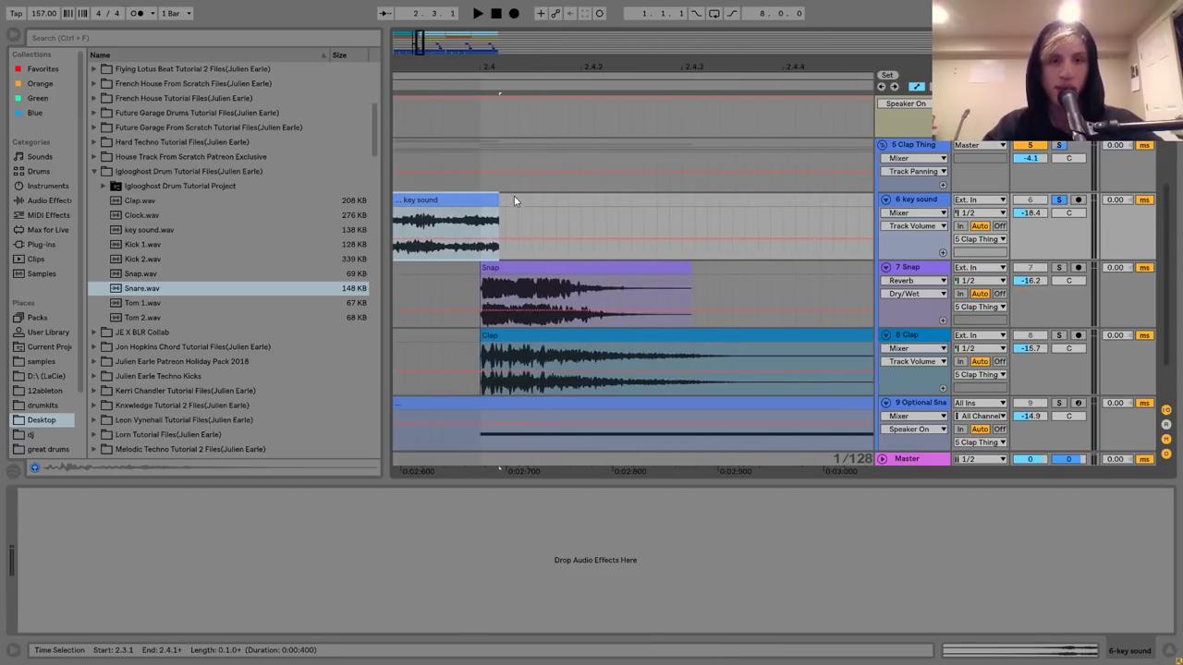
{"action": "left_click", "coordinate": [433, 192]}
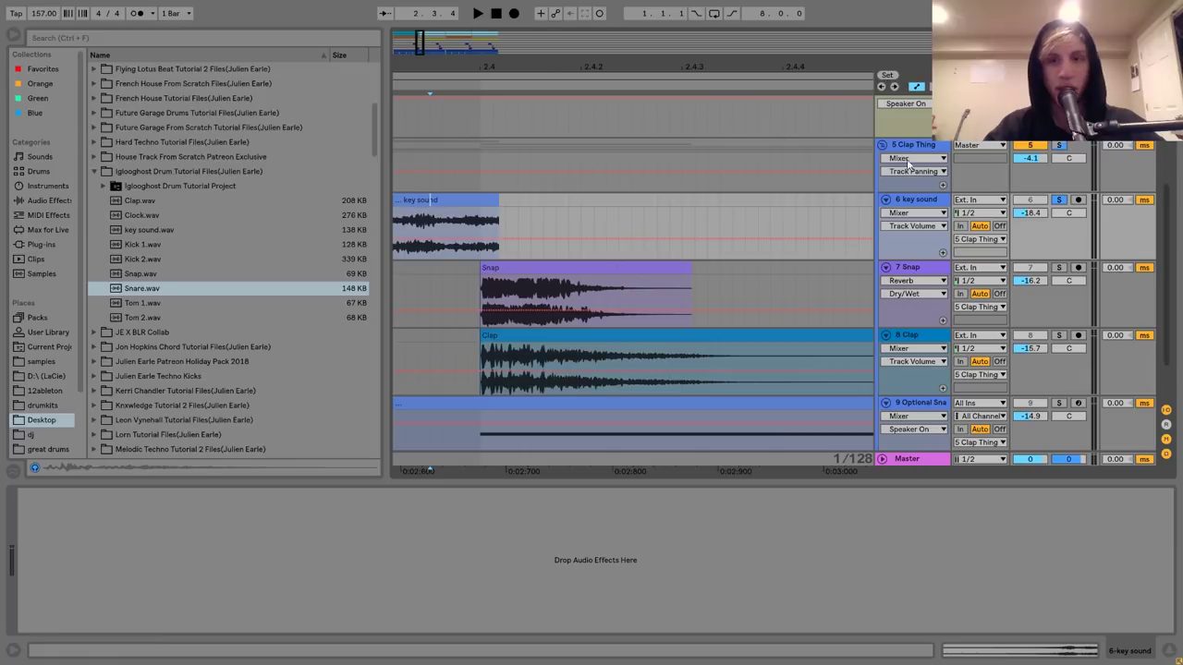
{"action": "scroll", "coordinate": [787, 240], "scroll_direction": "right", "scroll_amount": 10}
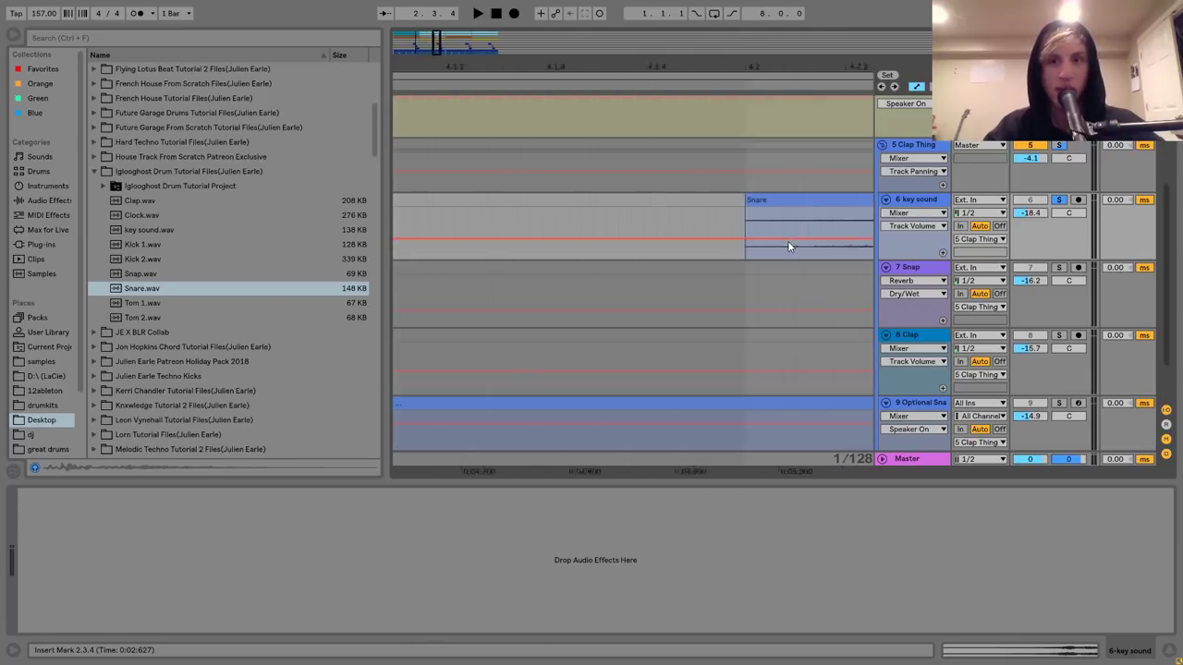
{"action": "scroll", "coordinate": [787, 241], "scroll_direction": "right", "scroll_amount": 4}
{"action": "left_click_drag", "start_coordinate": [554, 74], "coordinate": [587, 69]}
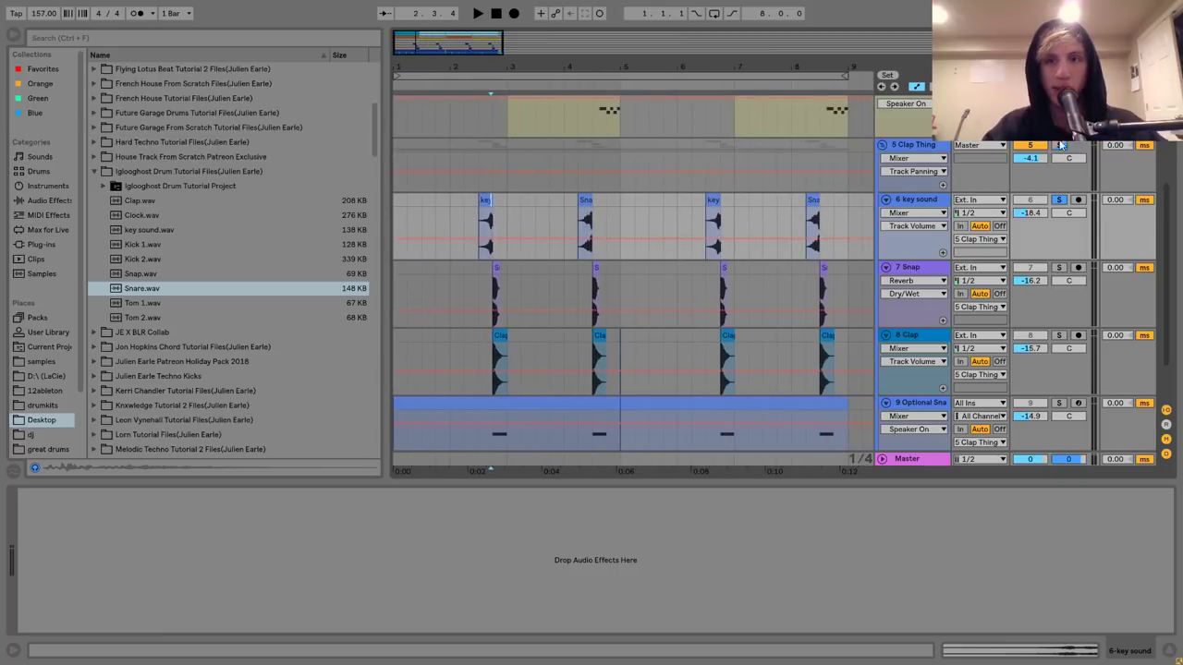
Compare the claps from 2.2 with the key sound track on and muted, clear the soloing, and unmute the track.
{"action": "left_click", "coordinate": [468, 145]}
{"action": "key", "text": "space"}
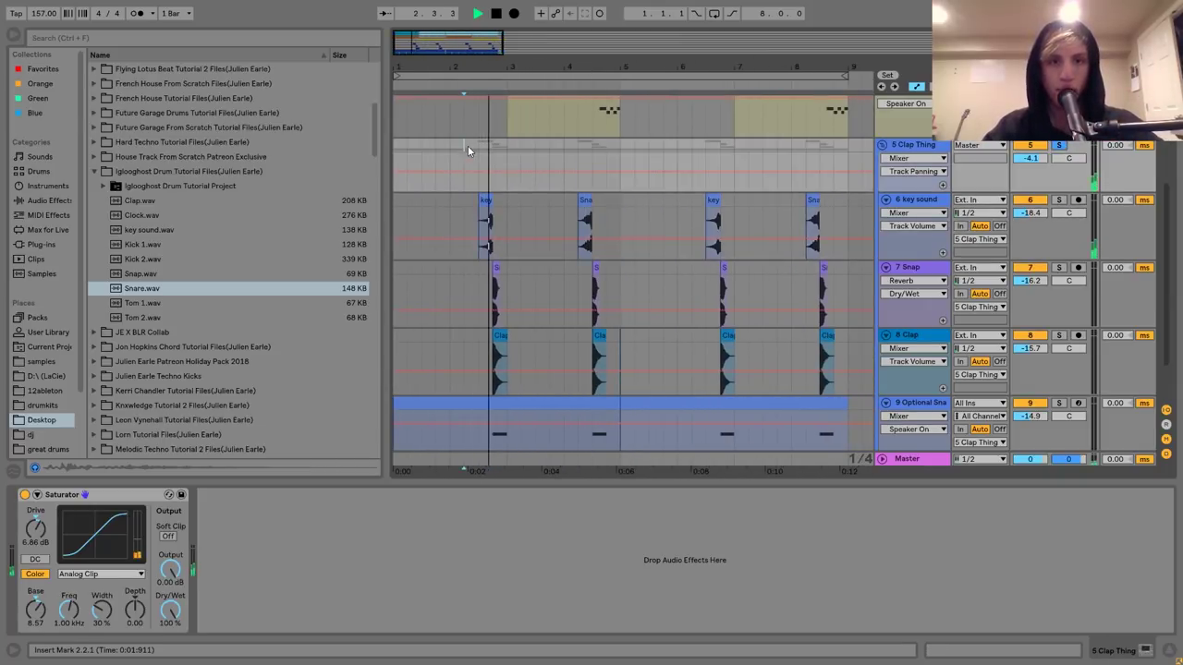
{"action": "left_click", "coordinate": [1030, 200]}
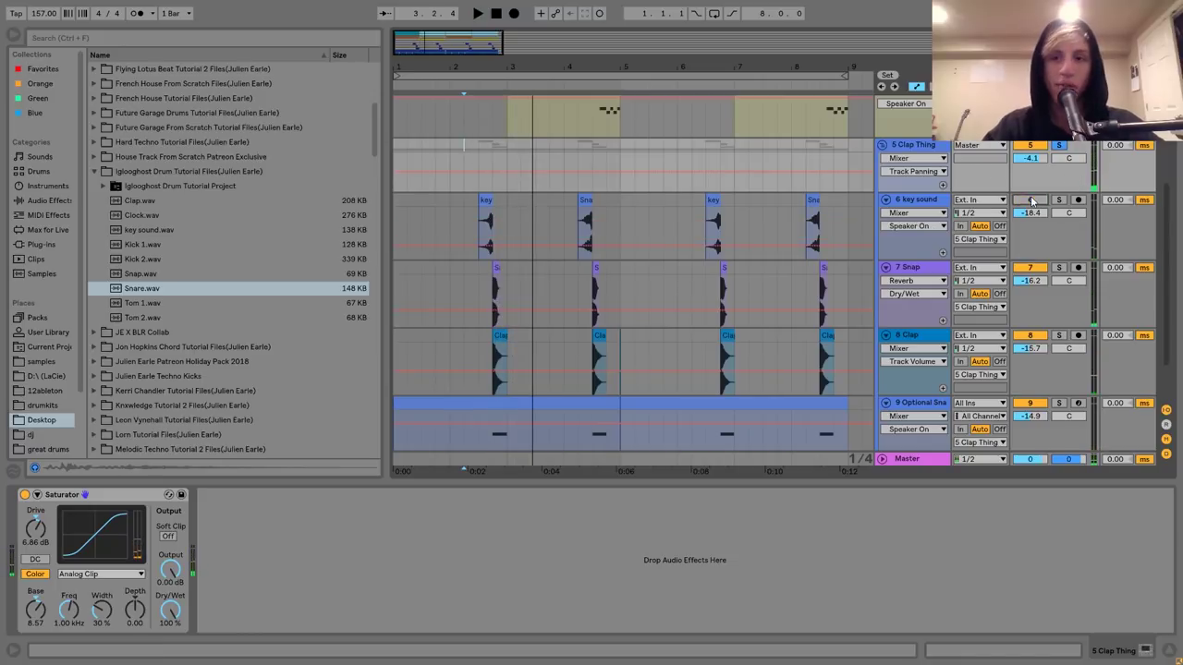
{"action": "left_click", "coordinate": [1032, 200]}
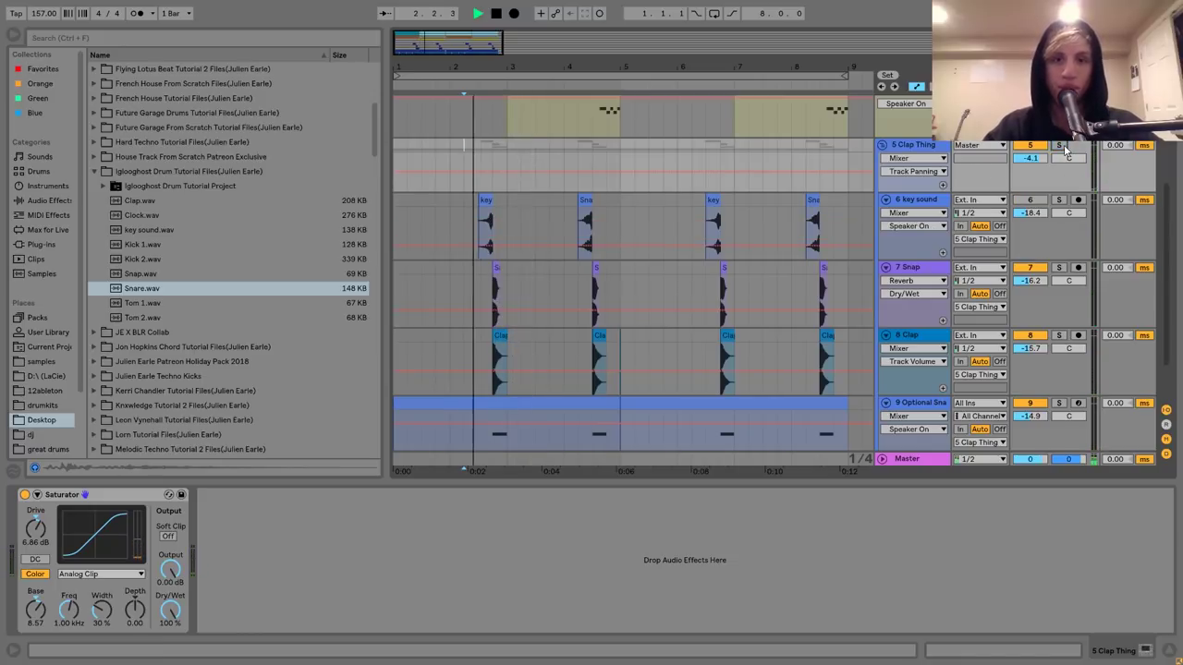
{"action": "key", "text": "space"}
{"action": "left_click", "coordinate": [1038, 201]}
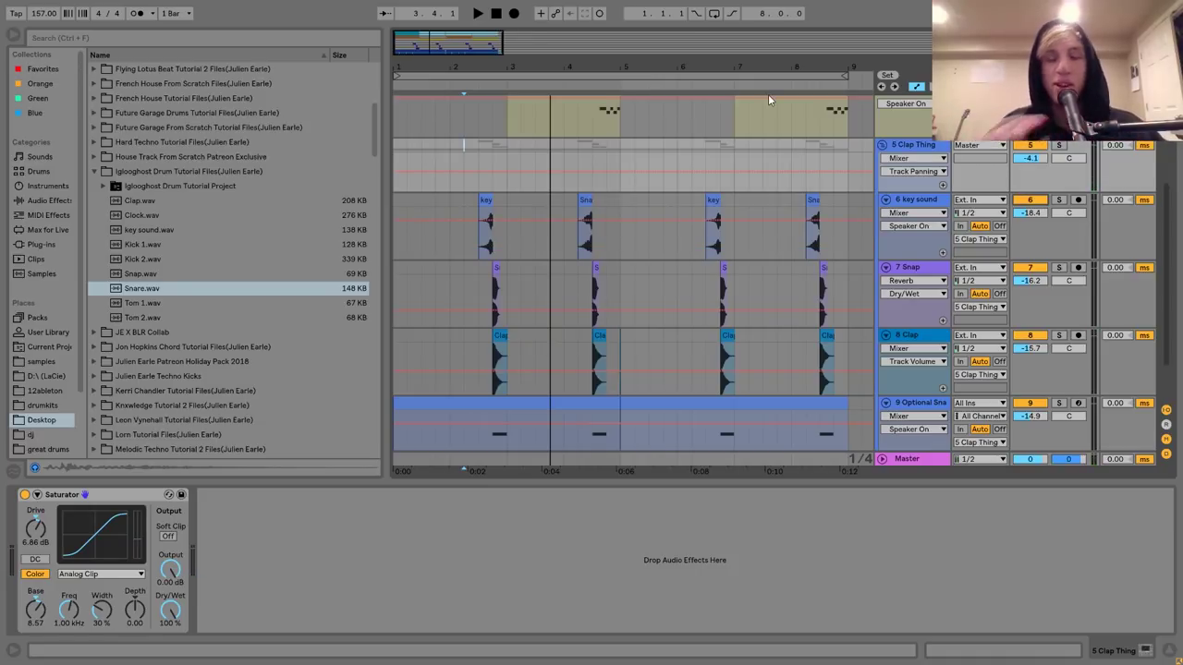
Solo the Snap, Clap and Optional Snare tracks together and play them from the Snap clip at 2.4.
{"action": "left_click", "coordinate": [930, 269]}
{"action": "left_click", "coordinate": [1059, 268]}
{"action": "left_click", "coordinate": [1059, 335], "text": "ctrl"}
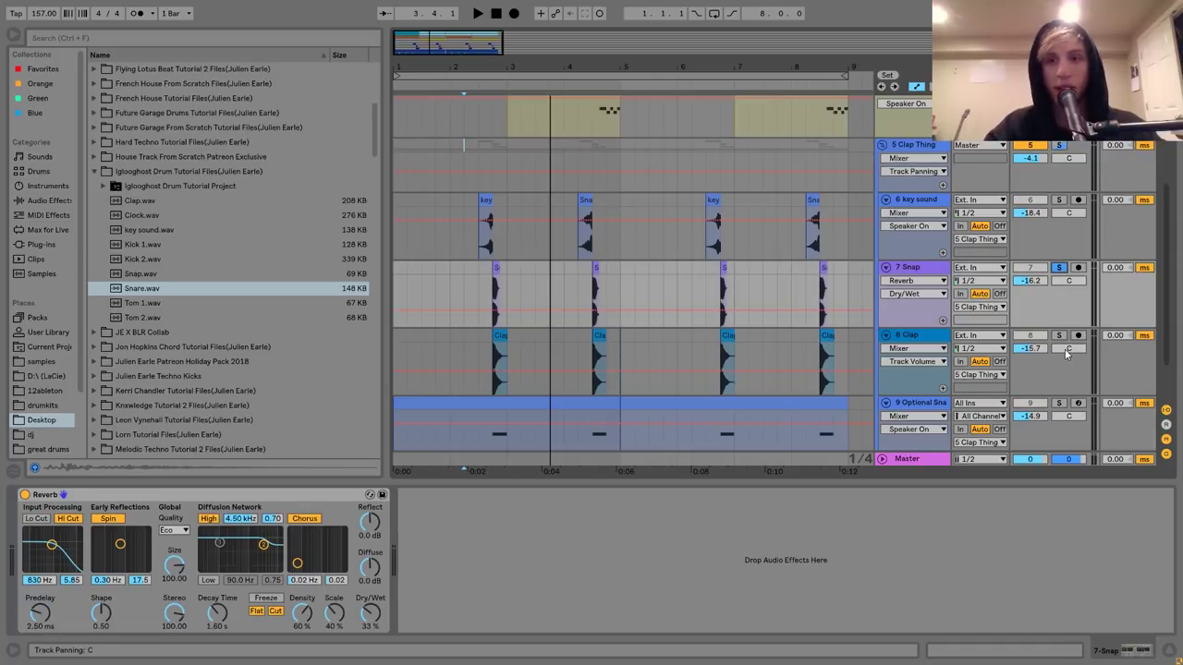
{"action": "left_click", "coordinate": [1059, 404], "text": "ctrl"}
{"action": "left_click", "coordinate": [495, 268]}
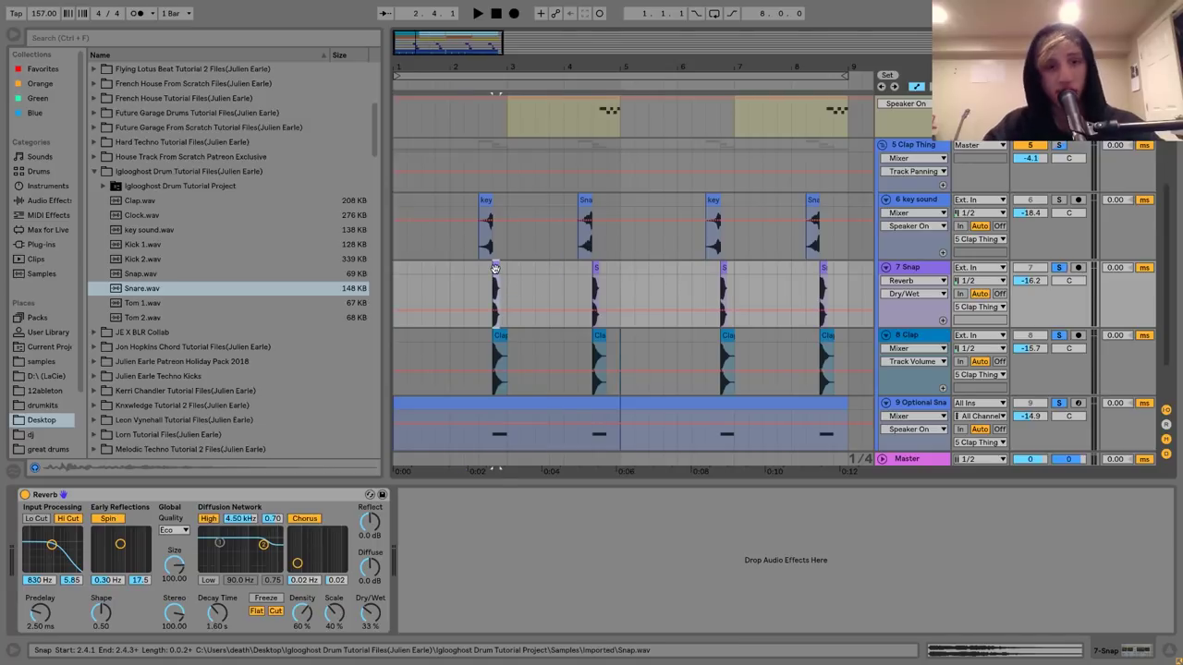
{"action": "key", "text": "space"}
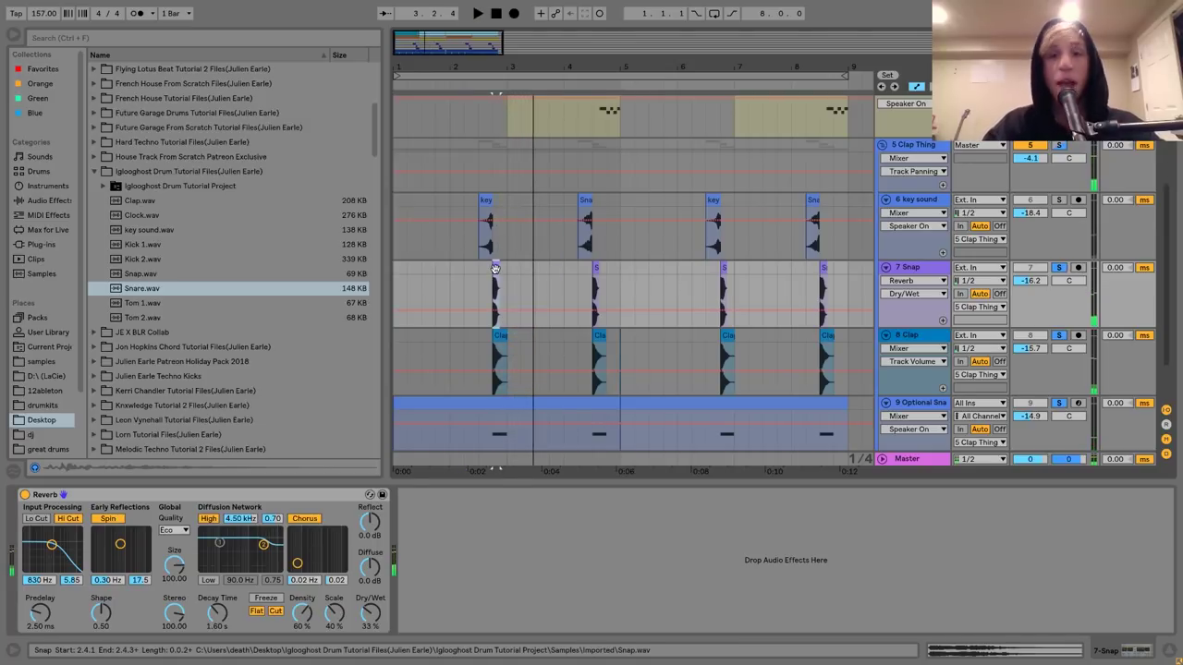
Solo only the Snap track and play its clip from 2.4.
{"action": "left_click", "coordinate": [1060, 269]}
{"action": "key", "text": "space"}
{"action": "key", "text": "space"}
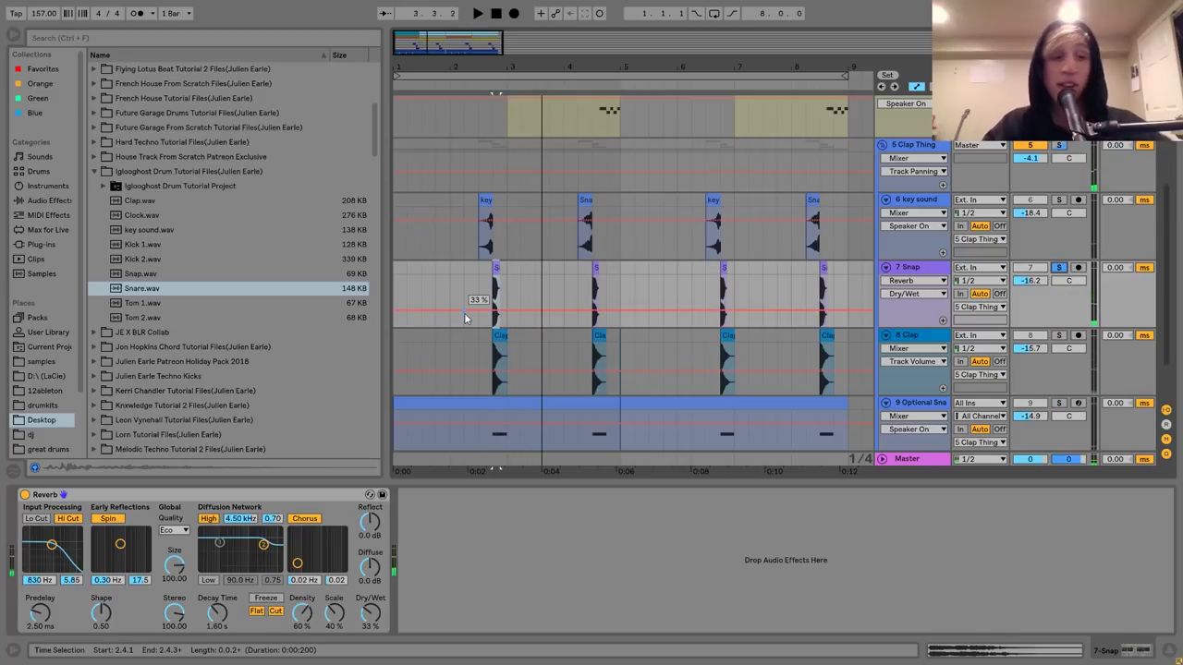
Preview the dry Snap.wav sample and replay the Snap clip with its Reverb for comparison.
{"action": "left_click", "coordinate": [140, 276]}
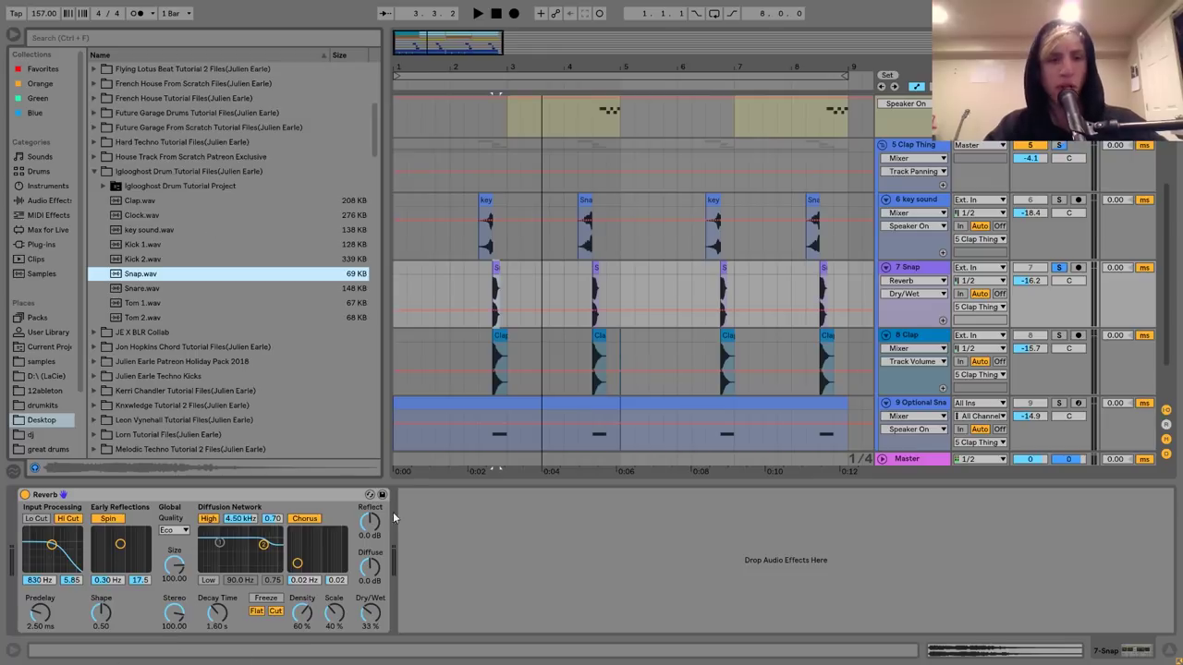
{"action": "key", "text": "space"}
{"action": "key", "text": "space"}
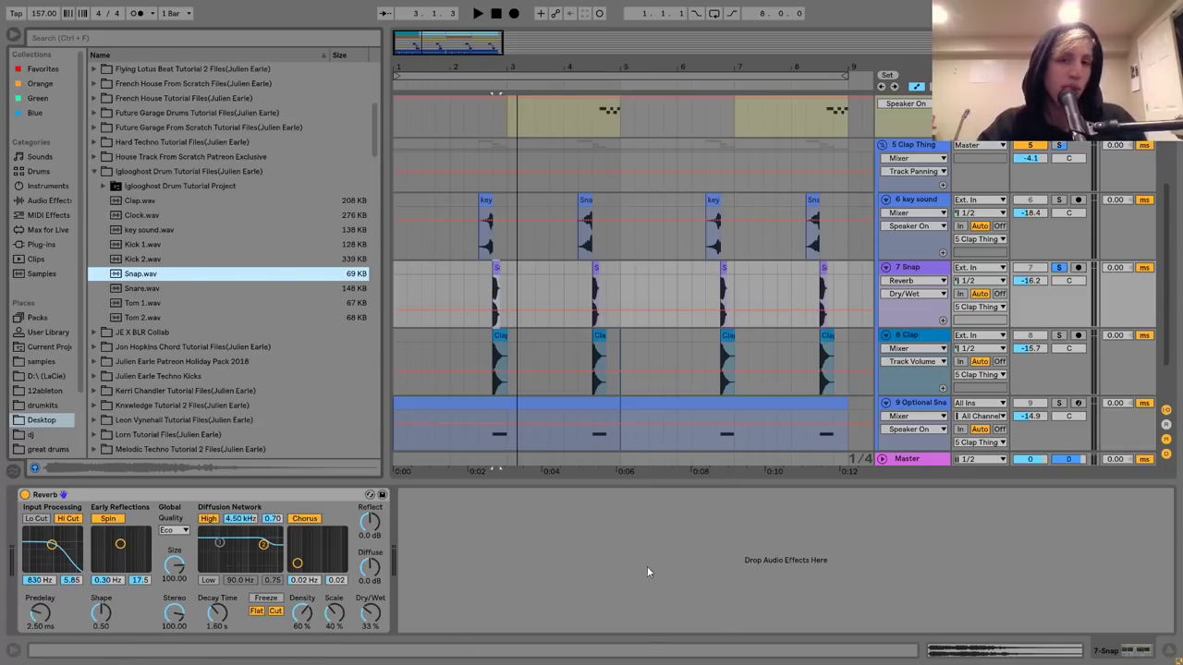
Replay the Snap clip, solo only the Clap track and play its first clip from 2.4 several times.
{"action": "key", "text": "space"}
{"action": "key", "text": "space"}
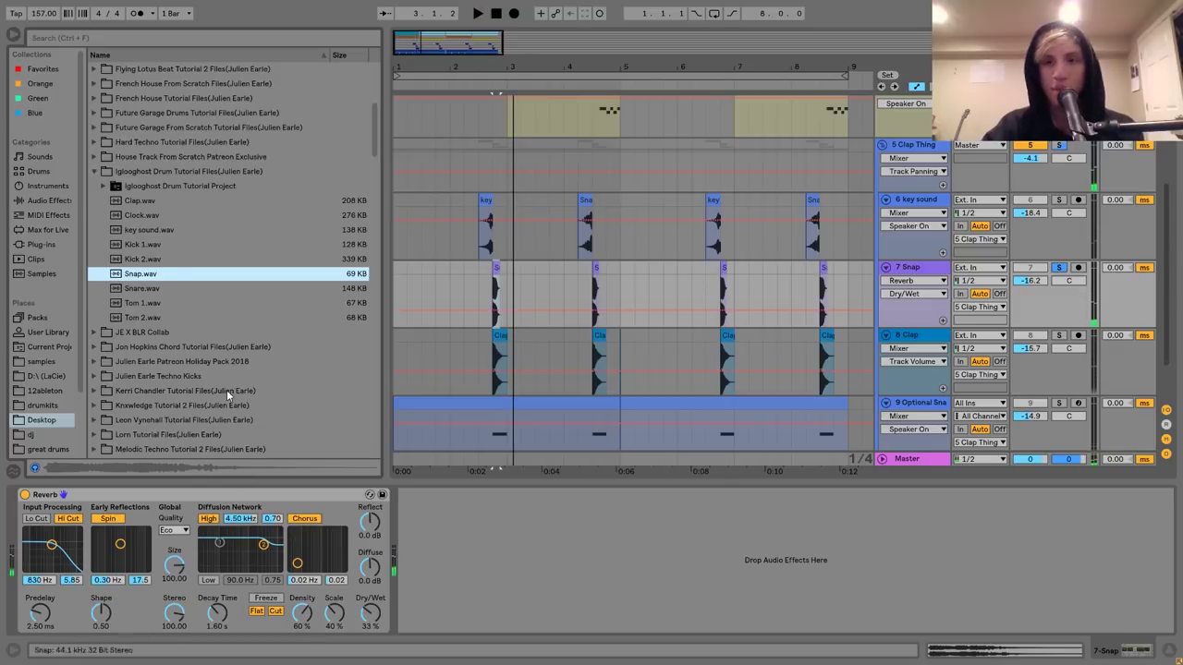
{"action": "left_click", "coordinate": [928, 336]}
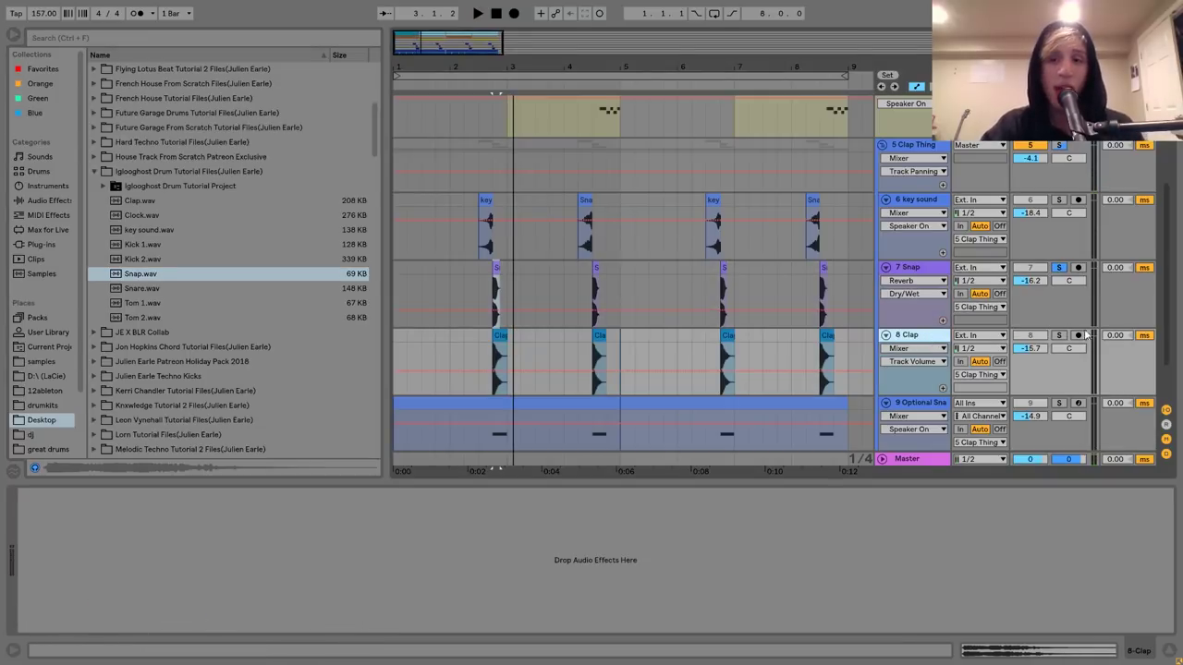
{"action": "left_click", "coordinate": [1057, 336]}
{"action": "left_click", "coordinate": [1059, 336]}
{"action": "left_click", "coordinate": [497, 334]}
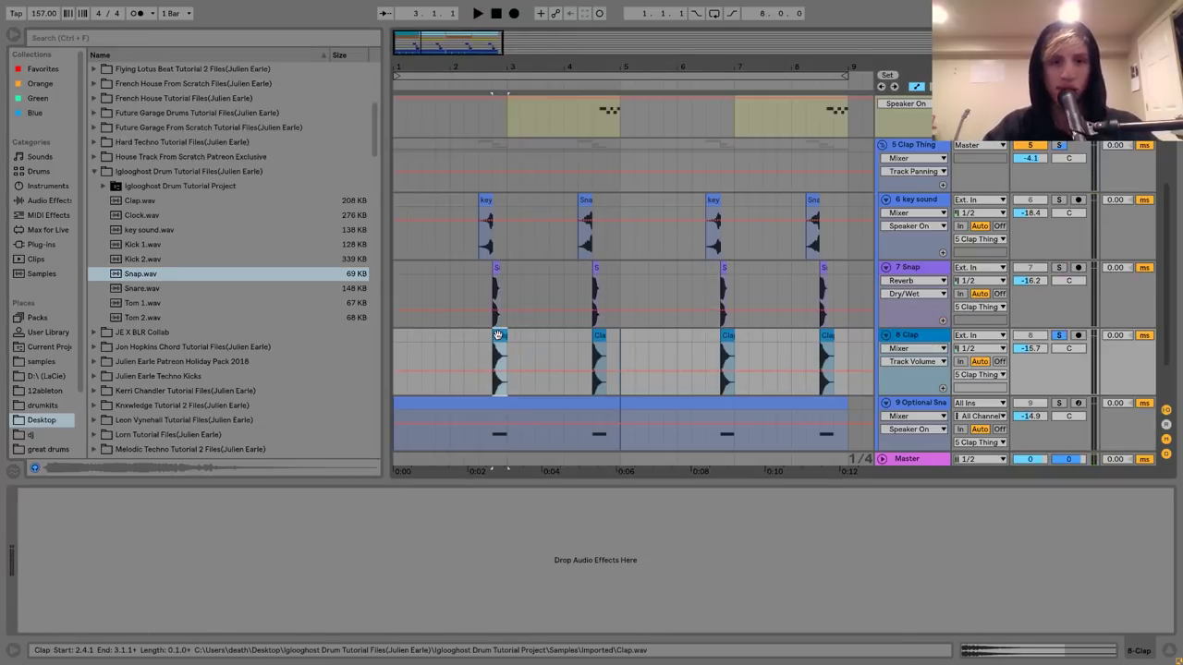
{"action": "key", "text": "space"}
{"action": "key", "text": "space"}
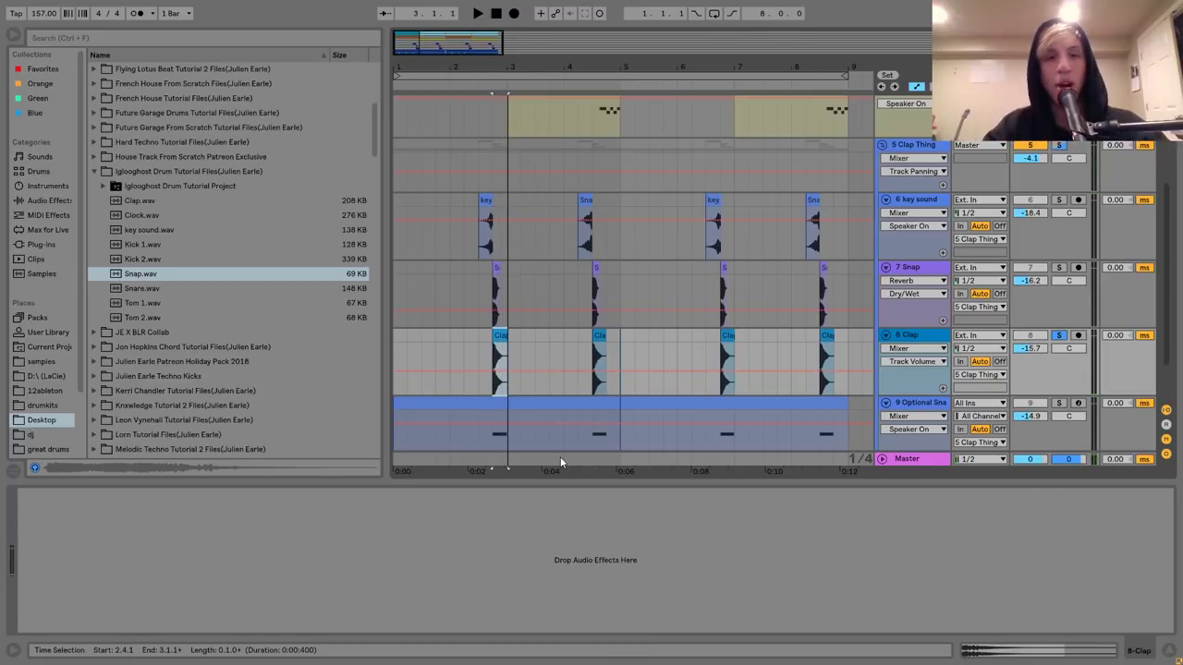
{"action": "key", "text": "space"}
{"action": "key", "text": "space"}
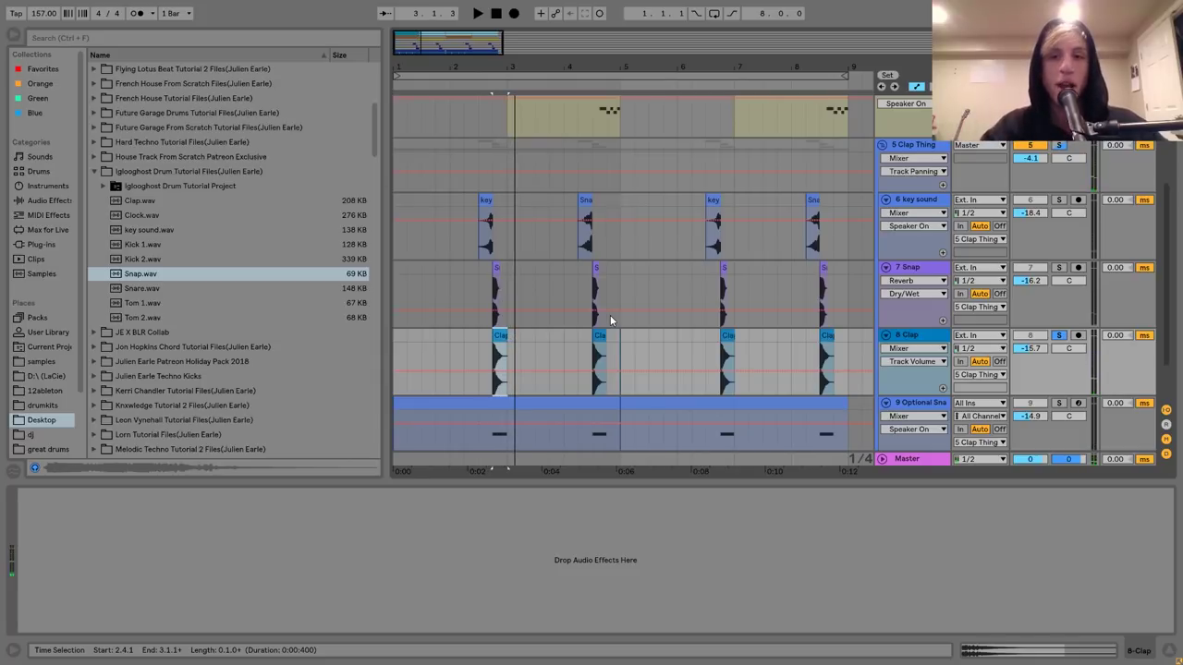
{"action": "key", "text": "space"}
{"action": "key", "text": "space"}
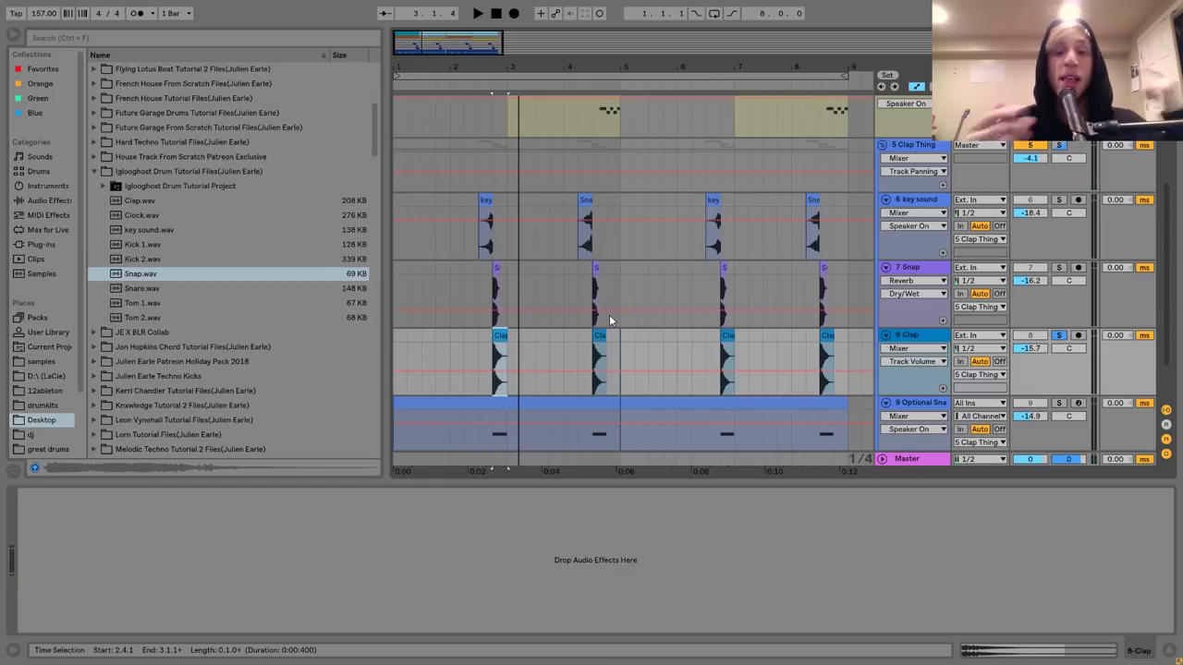
Solo only the Optional Snare track, play it from 2.4 several times and show its Operator device.
{"action": "left_click", "coordinate": [921, 404]}
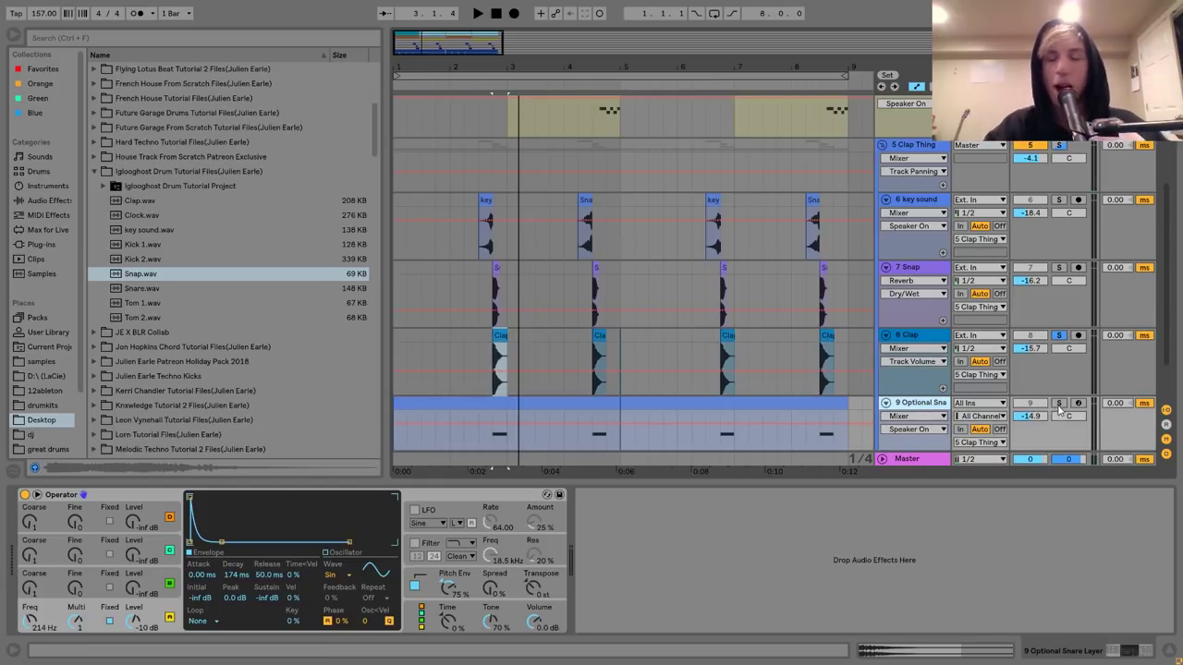
{"action": "left_click", "coordinate": [1060, 403]}
{"action": "key", "text": "space"}
{"action": "key", "text": "space"}
{"action": "key", "text": "space"}
{"action": "key", "text": "space"}
{"action": "key", "text": "space"}
{"action": "key", "text": "space"}
{"action": "left_click", "coordinate": [921, 408]}
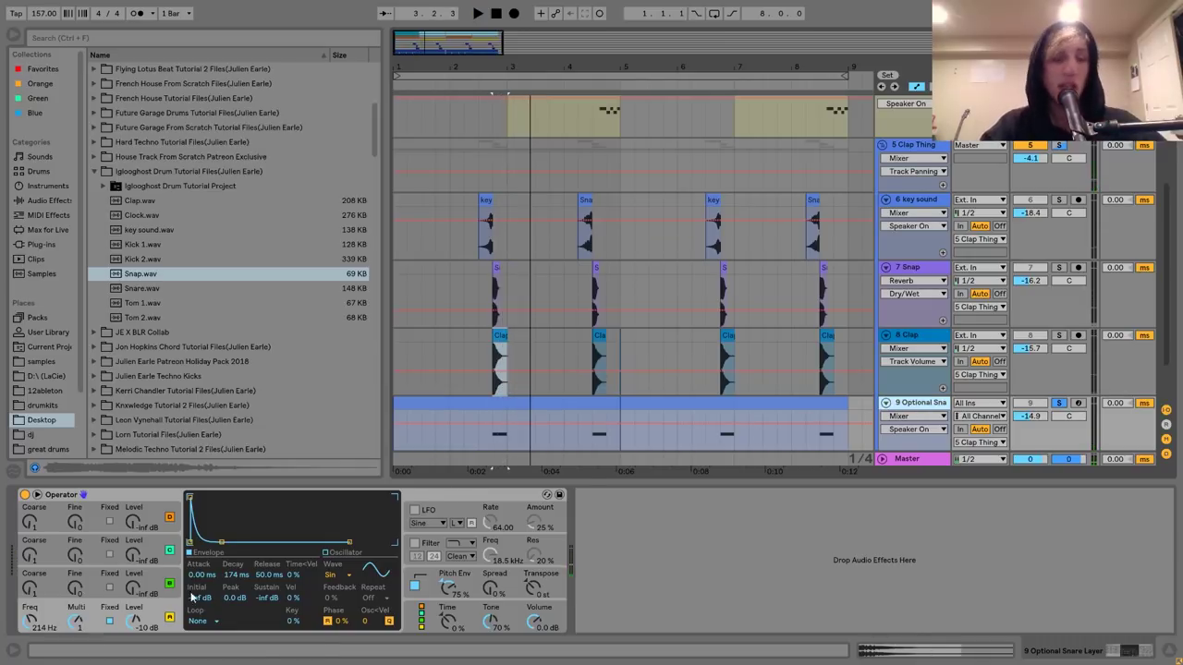
{"action": "left_click", "coordinate": [130, 492]}
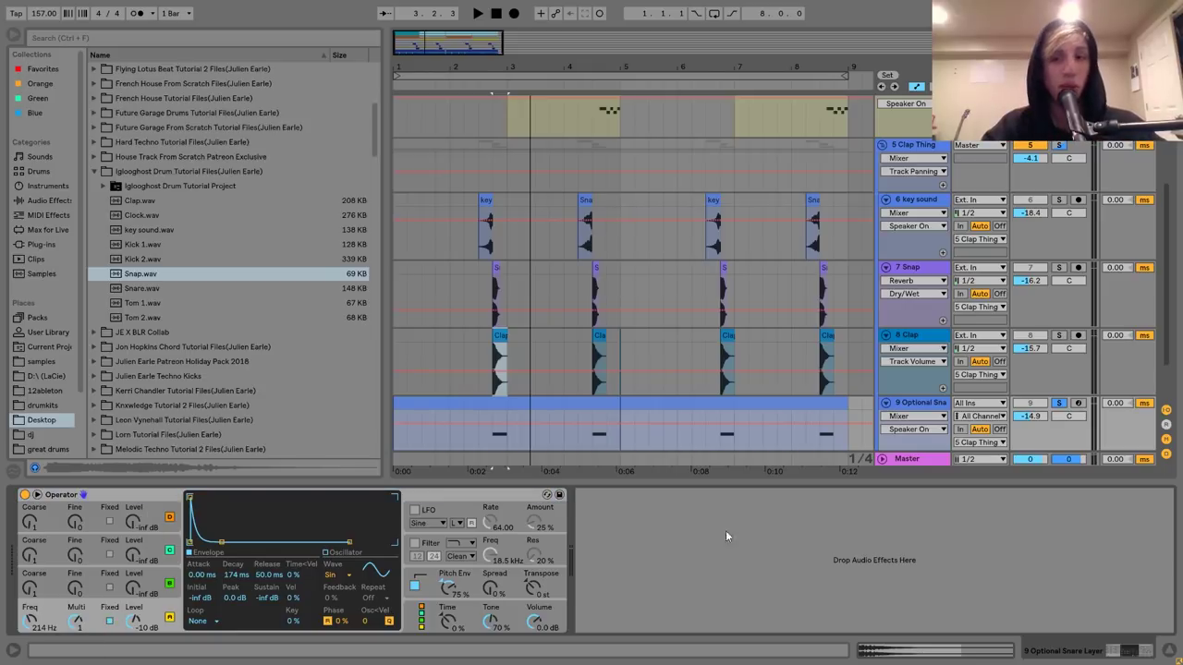
Solo the whole Clap Thing group and play it from 2.3 with the Optional Snare track on and muted.
{"action": "left_click", "coordinate": [1060, 146]}
{"action": "left_click", "coordinate": [1060, 146]}
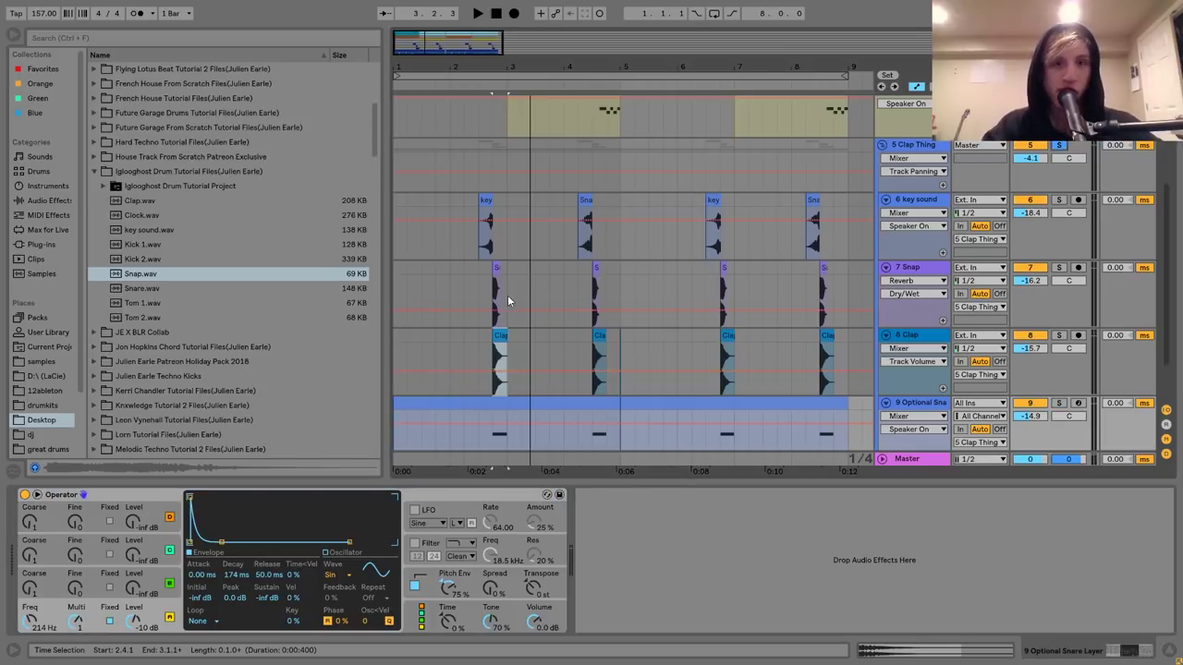
{"action": "left_click", "coordinate": [480, 280]}
{"action": "key", "text": "space"}
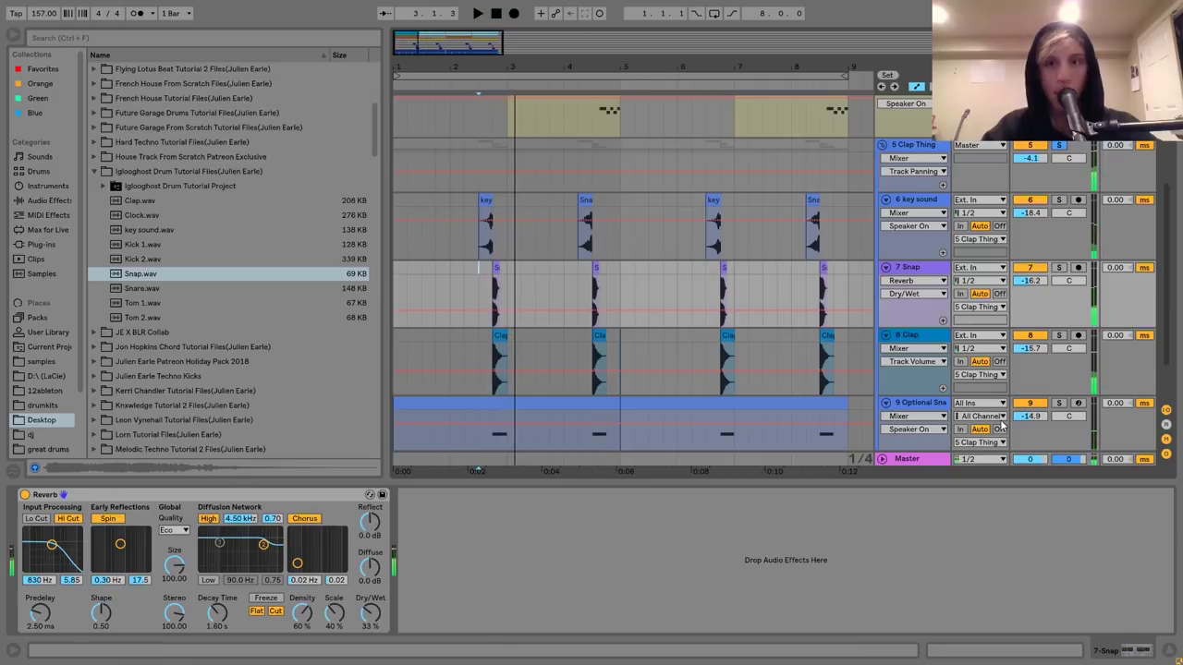
{"action": "left_click", "coordinate": [1039, 405]}
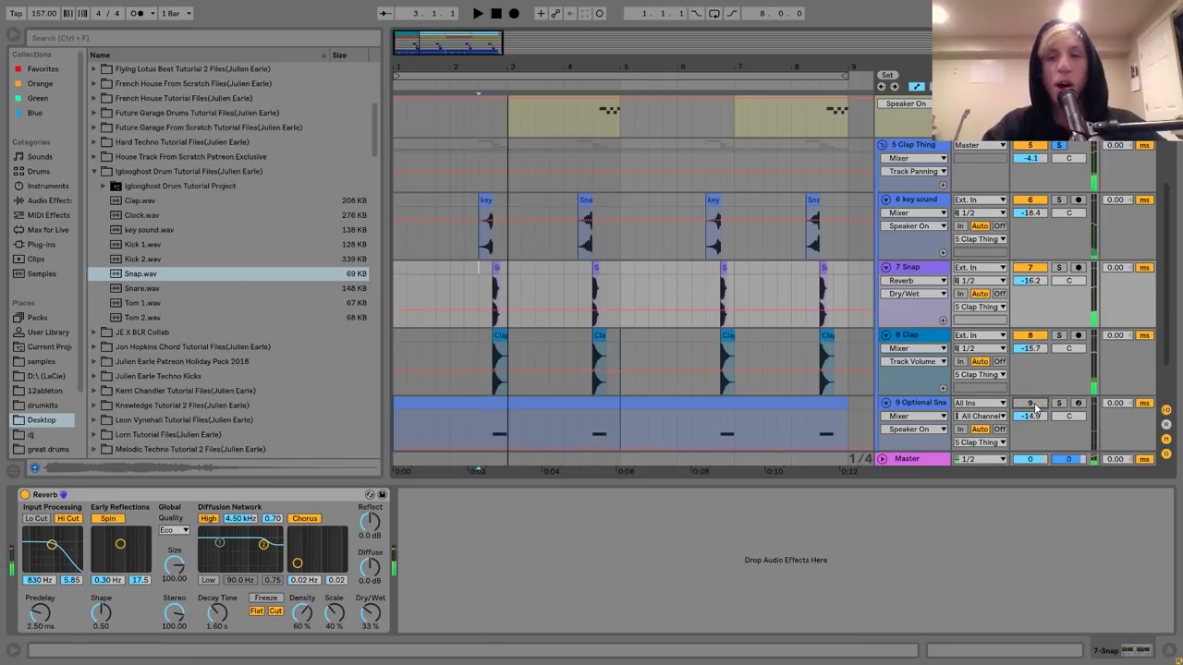
{"action": "left_click", "coordinate": [1032, 405]}
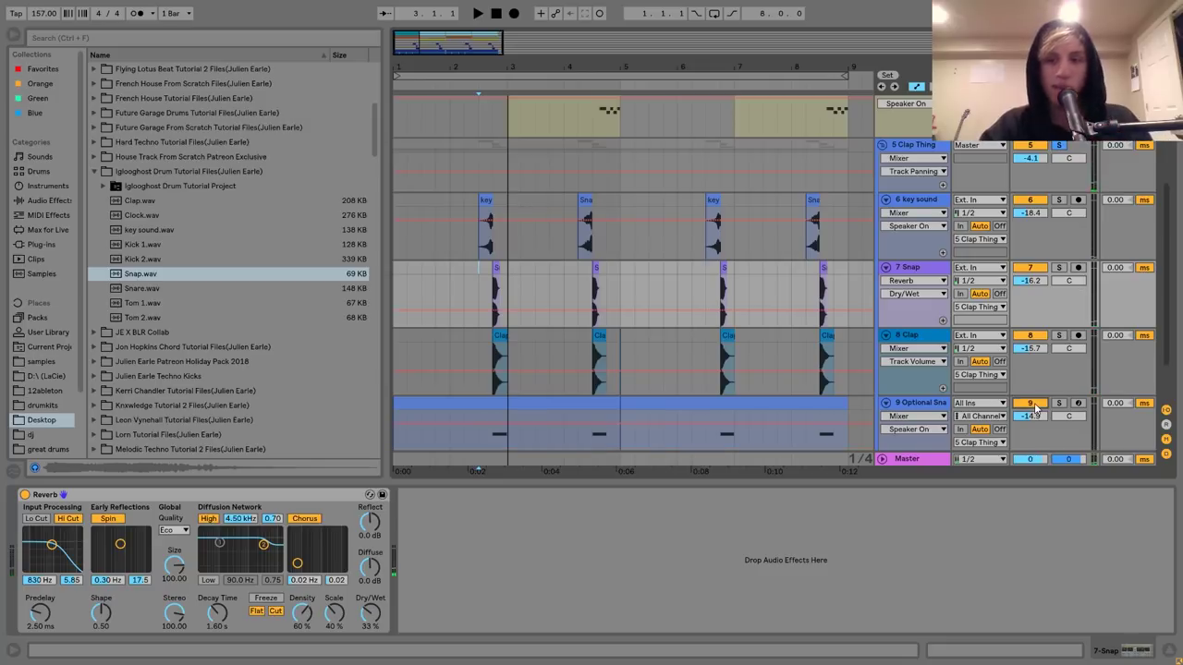
Solo the Snap and Clap tracks together and play them from 2.3, adding the Optional Snare track to the solo for comparison.
{"action": "left_click", "coordinate": [915, 404]}
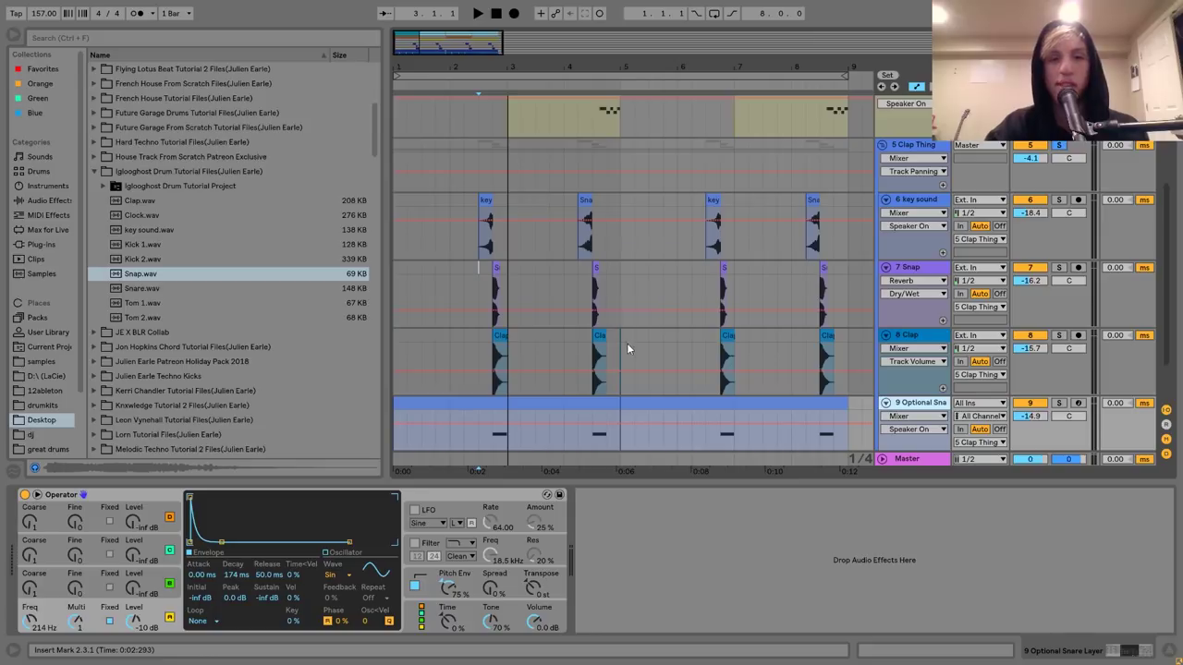
{"action": "left_click_drag", "start_coordinate": [473, 69], "coordinate": [552, 66]}
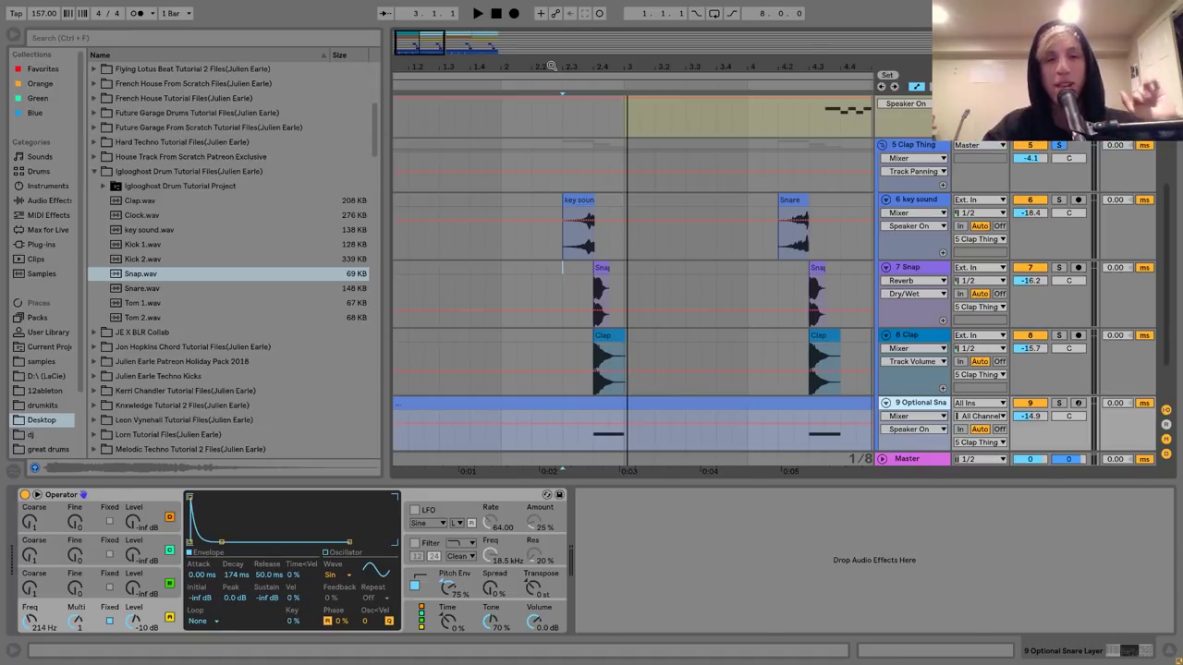
{"action": "left_click", "coordinate": [562, 431]}
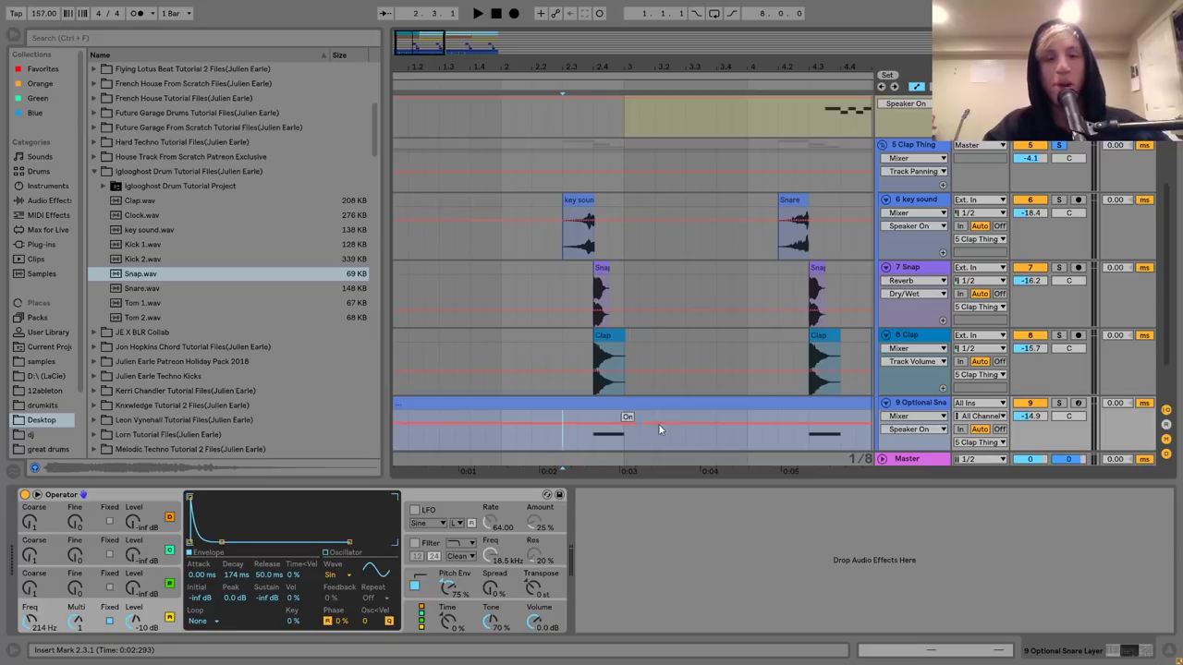
{"action": "left_click", "coordinate": [1060, 403]}
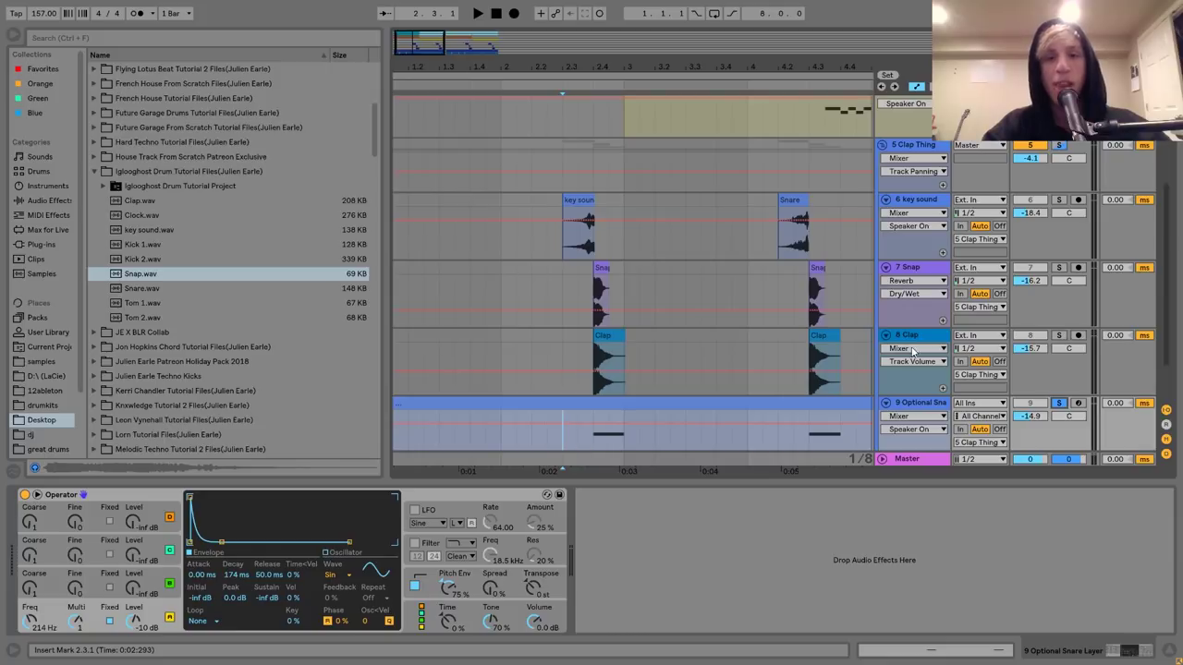
{"action": "left_click", "coordinate": [1060, 334]}
{"action": "left_click", "coordinate": [1060, 267], "text": "ctrl"}
{"action": "key", "text": "space"}
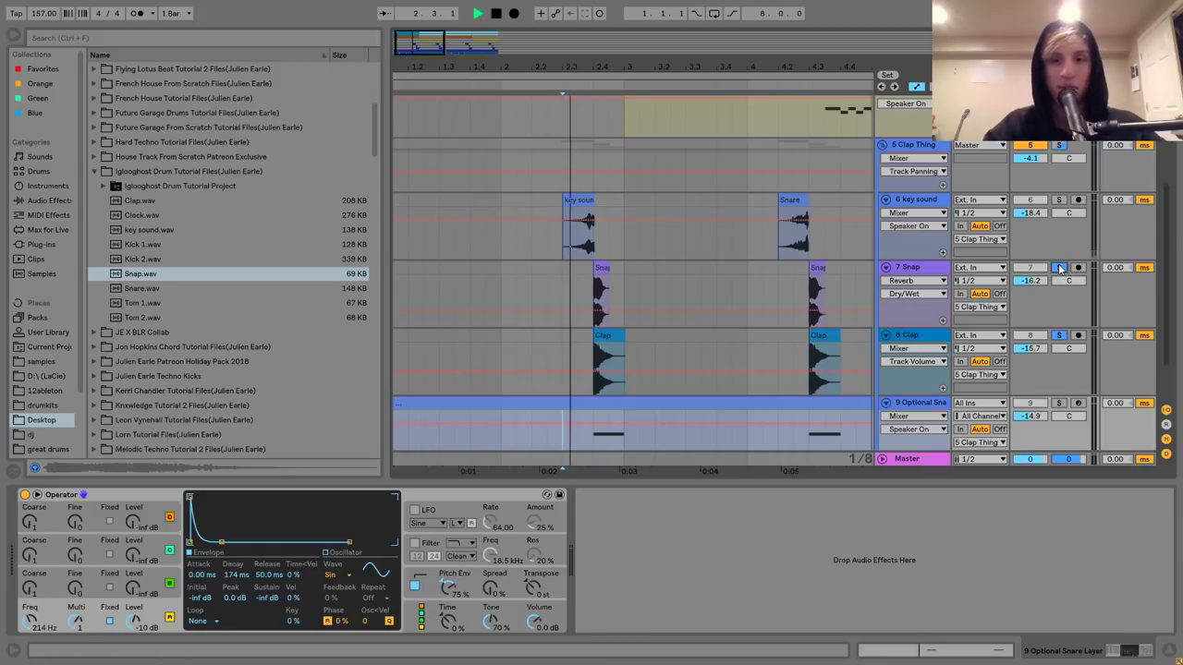
{"action": "left_click", "coordinate": [1060, 405], "text": "ctrl"}
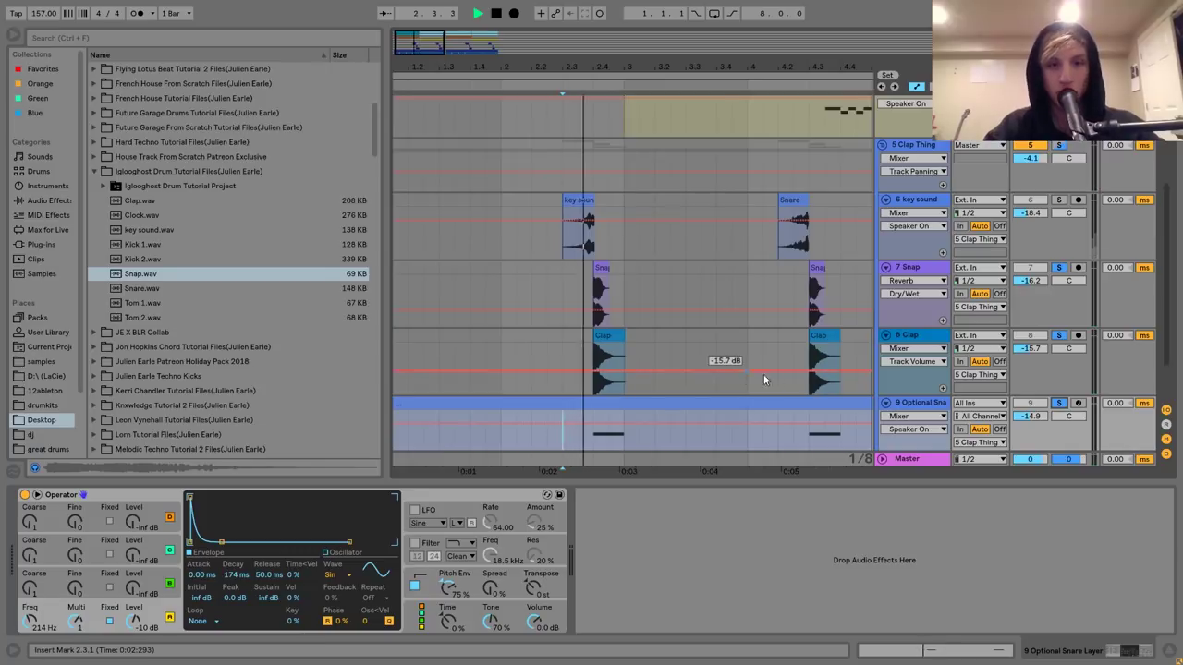
Solo only the Optional Snare track, show its Operator's pitch envelope and play the sound from 2.3 while toggling the envelope.
{"action": "left_click", "coordinate": [1059, 404]}
{"action": "left_click", "coordinate": [1059, 405]}
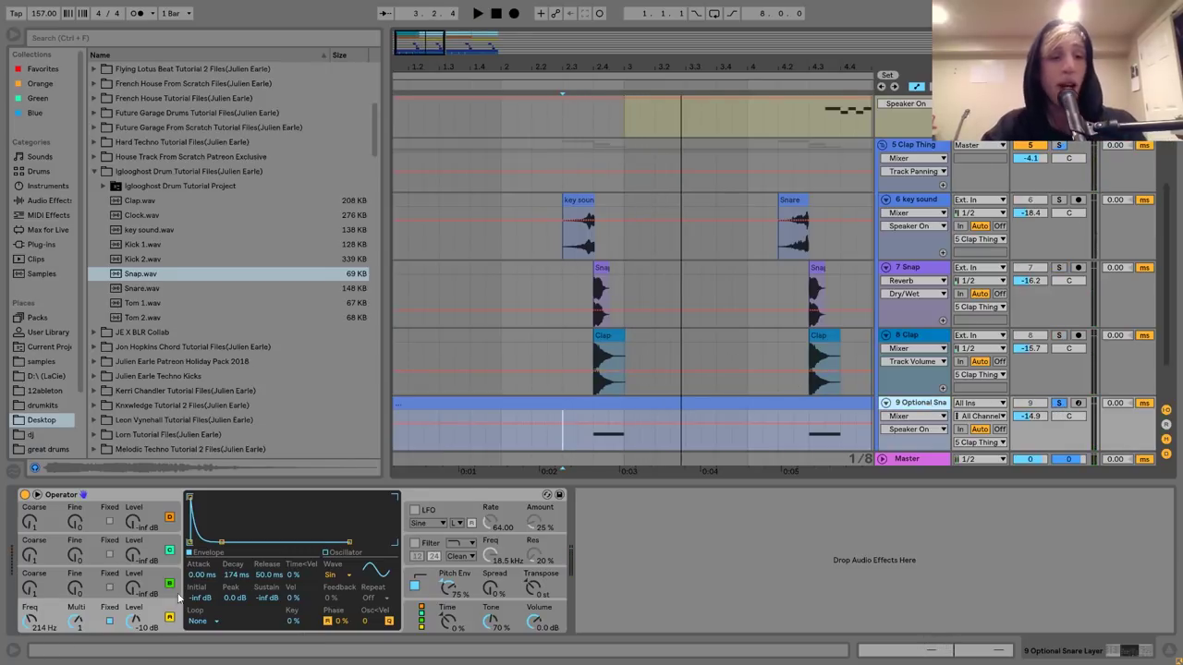
{"action": "left_click", "coordinate": [111, 622]}
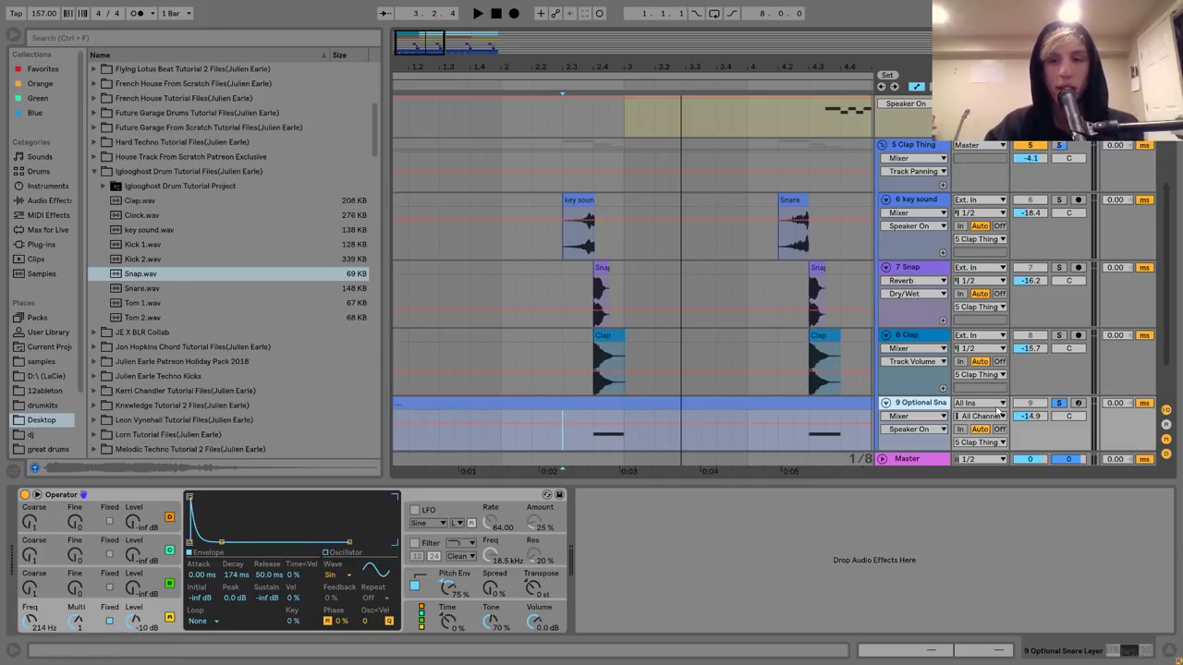
{"action": "left_click", "coordinate": [1077, 403]}
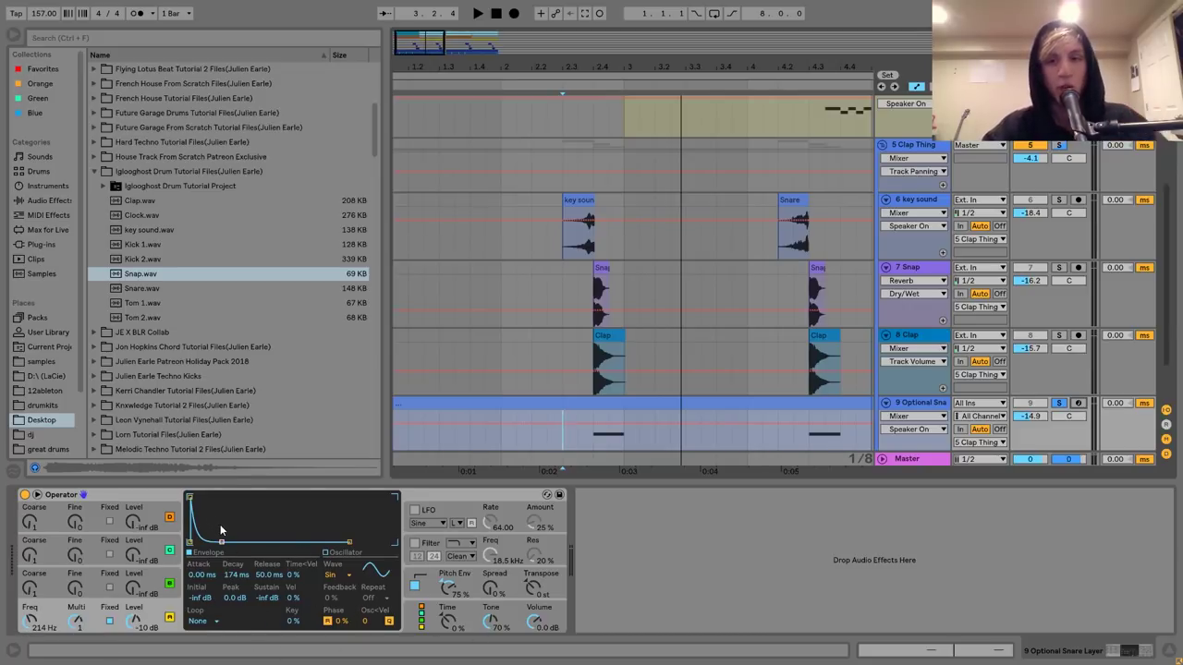
{"action": "left_click", "coordinate": [416, 581]}
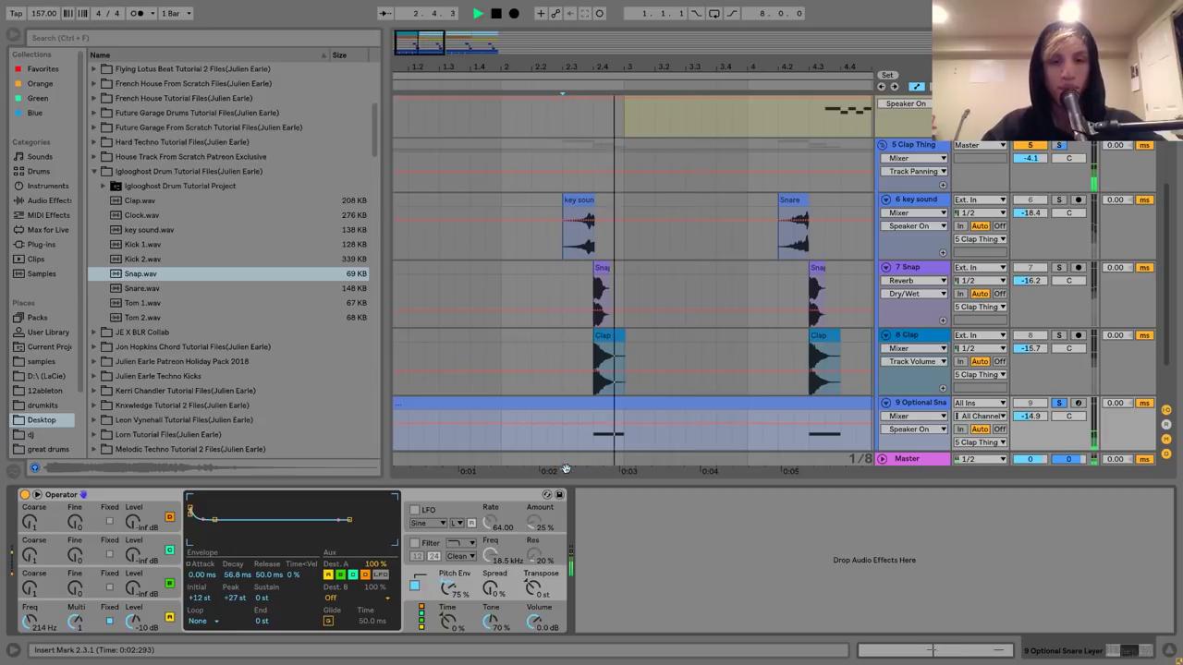
{"action": "left_click", "coordinate": [415, 588]}
{"action": "key", "text": "space"}
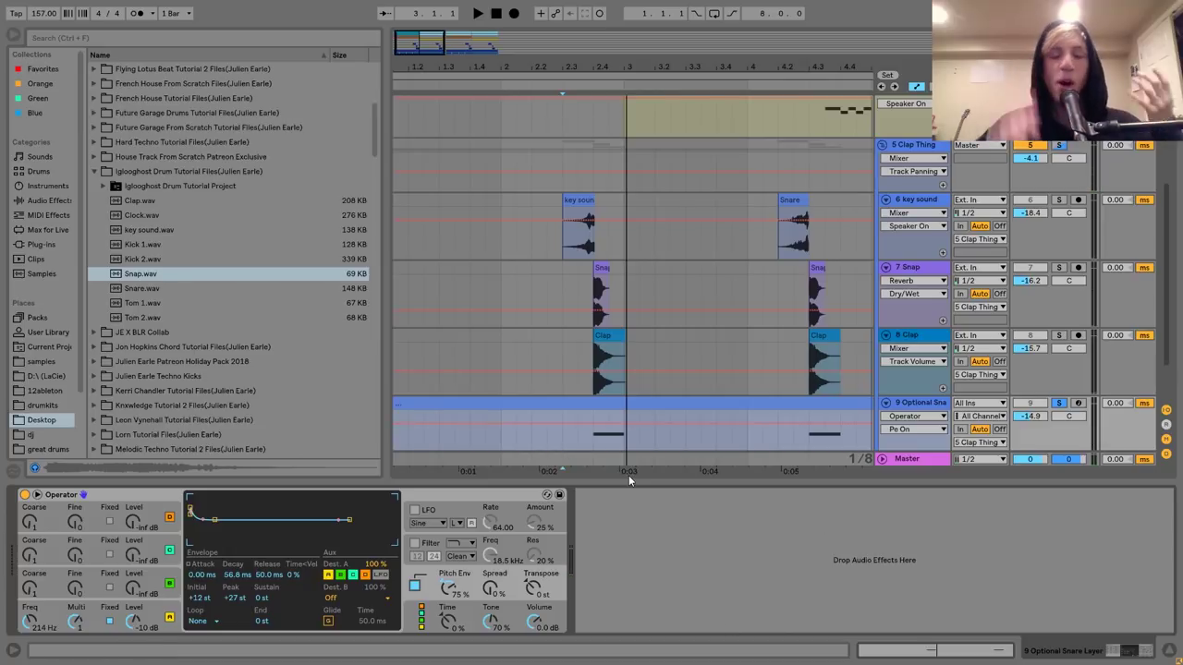
Solo the Clap Thing group and examine its Saturator and the devices on the Clap, Snap, key sound and Optional Snare tracks.
{"action": "left_click", "coordinate": [1059, 146]}
{"action": "left_click", "coordinate": [929, 146]}
{"action": "left_click_drag", "start_coordinate": [579, 63], "coordinate": [579, 20]}
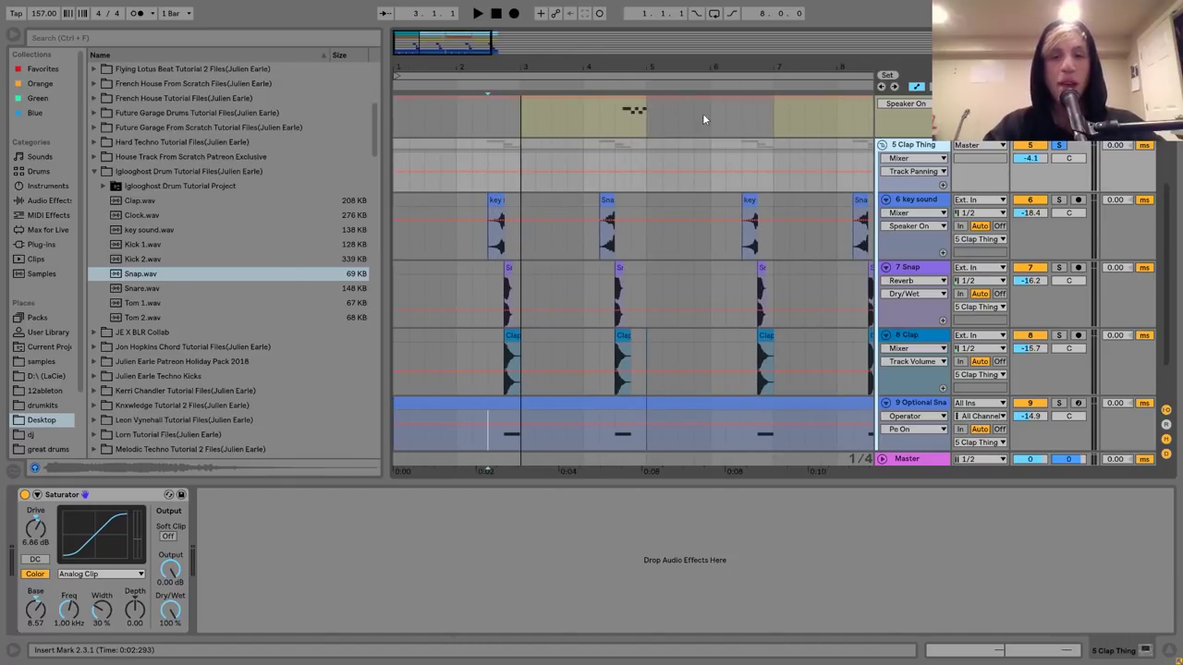
{"action": "left_click", "coordinate": [921, 339]}
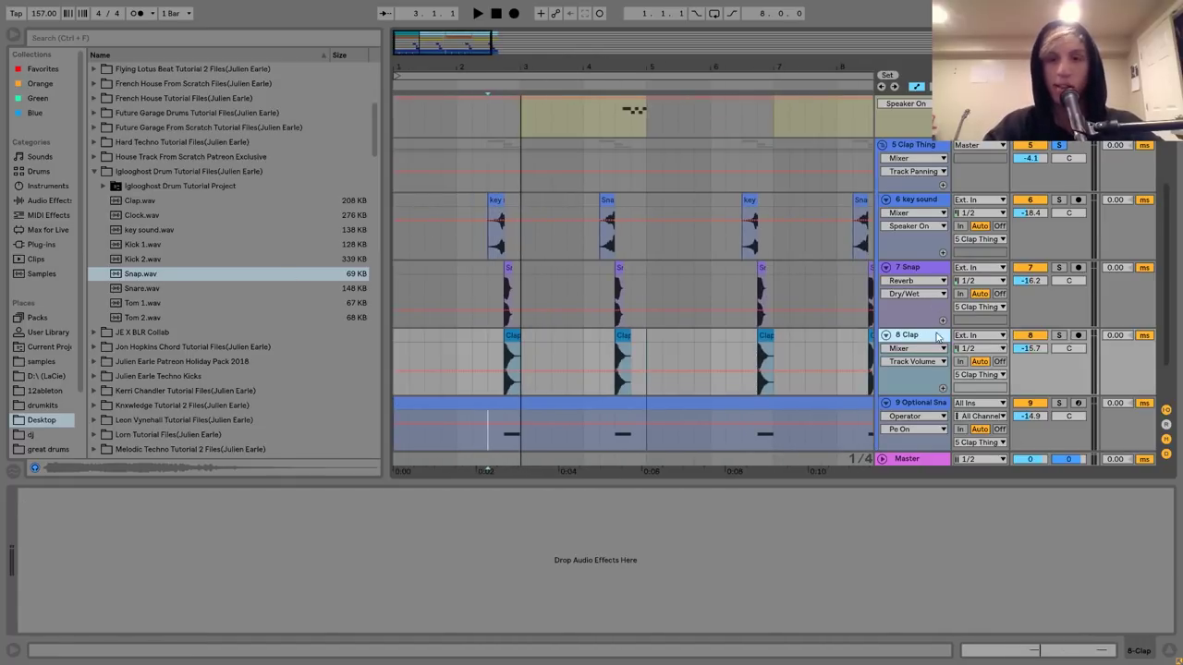
{"action": "left_click", "coordinate": [910, 270]}
{"action": "left_click", "coordinate": [911, 205]}
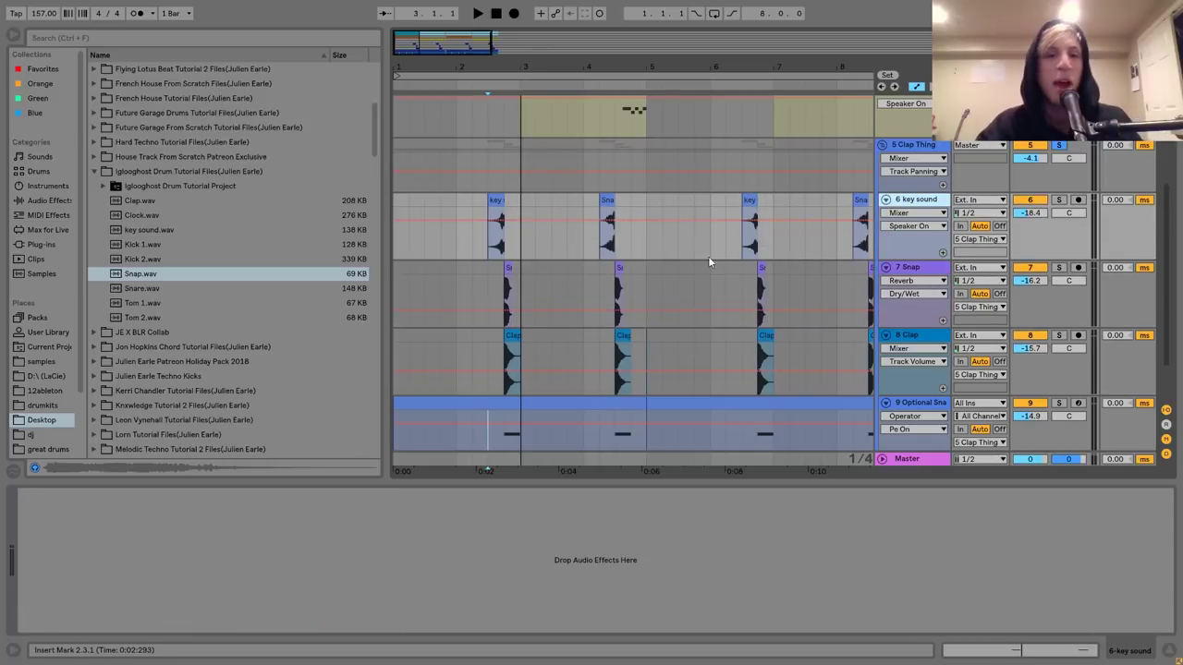
{"action": "left_click", "coordinate": [926, 407]}
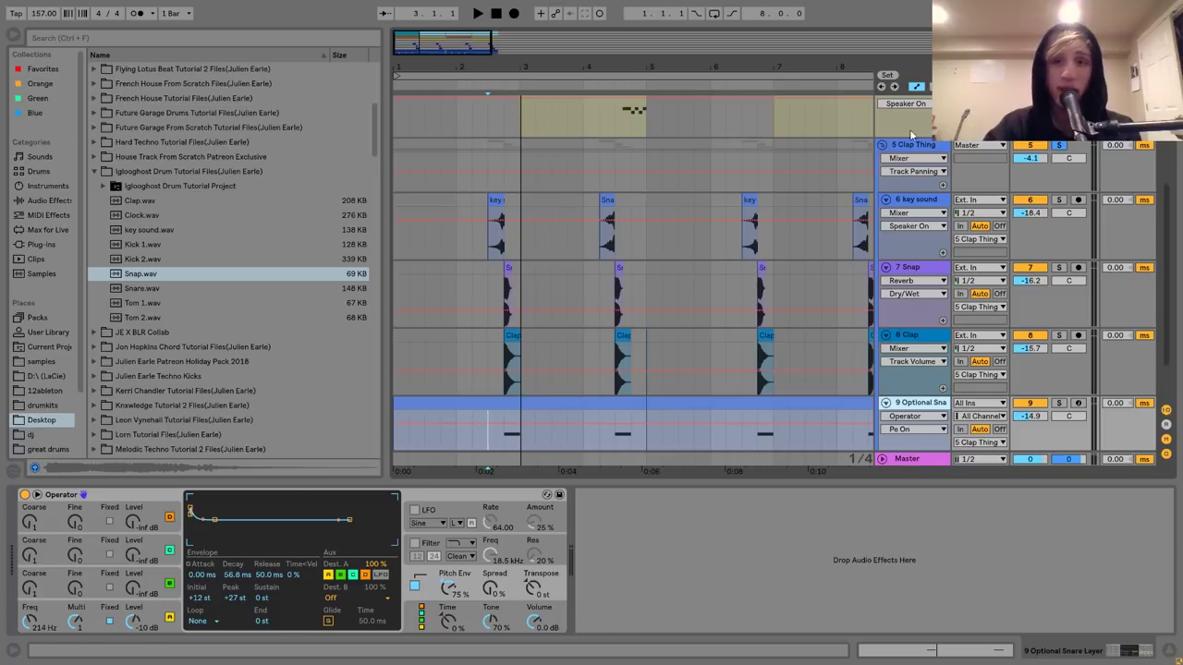
Fold the Clap Thing group, solo the Clock track, unfold it and play it from the start of the arrangement.
{"action": "left_click", "coordinate": [881, 146]}
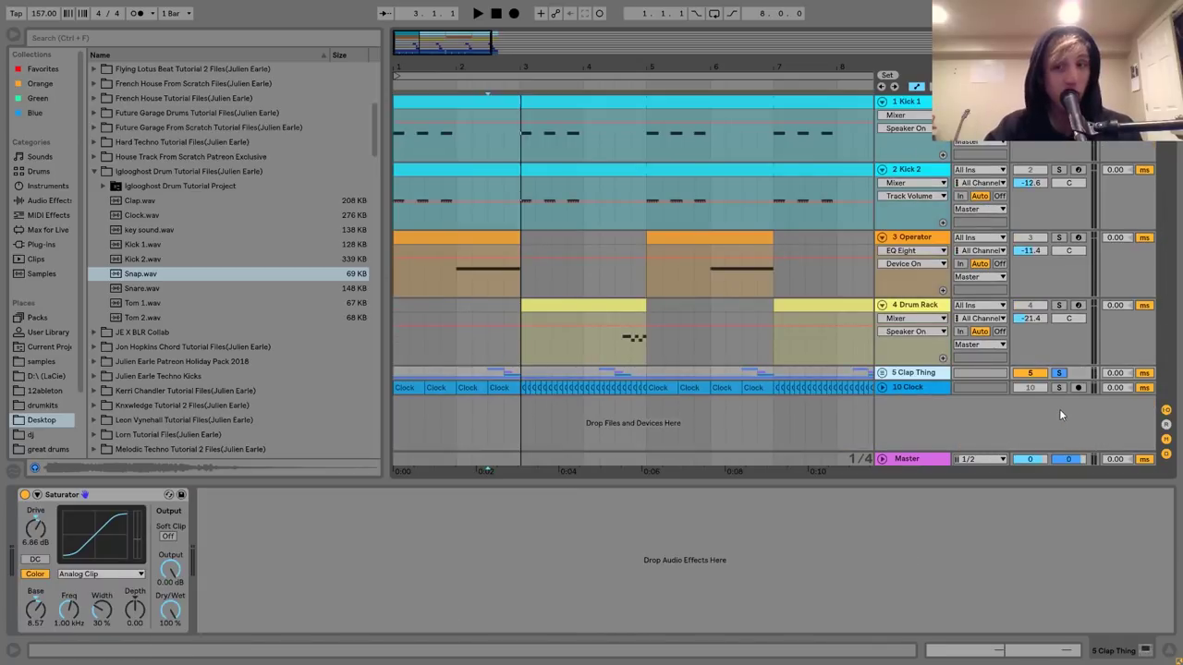
{"action": "left_click", "coordinate": [1060, 388]}
{"action": "left_click", "coordinate": [406, 387]}
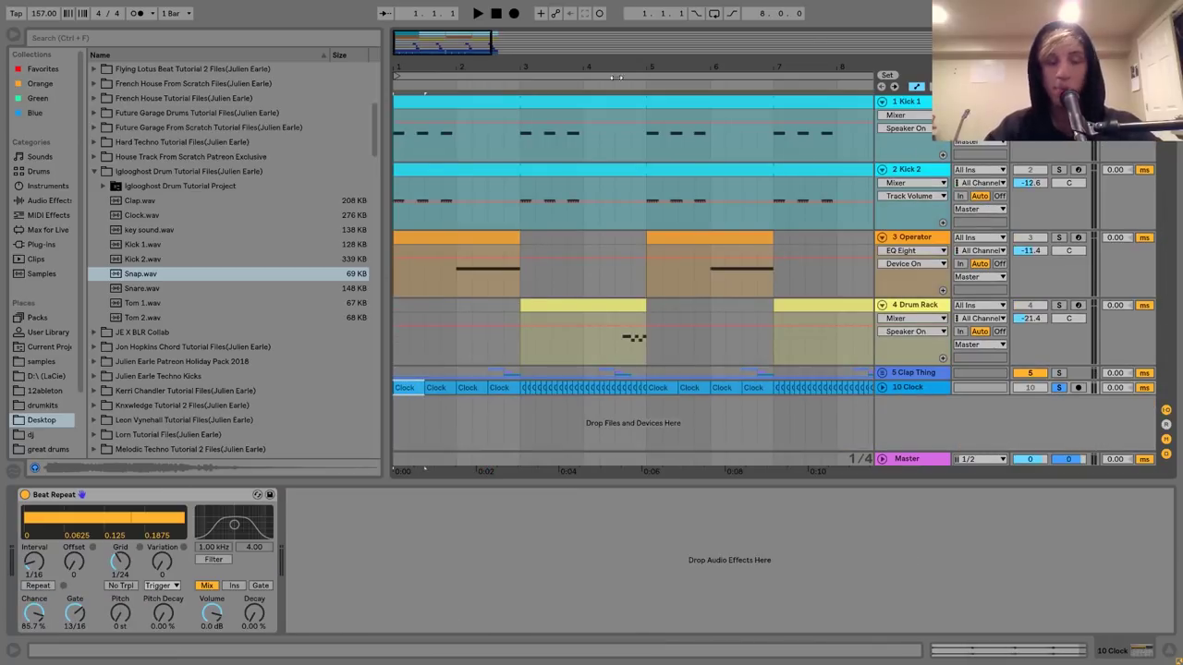
{"action": "left_click_drag", "start_coordinate": [539, 62], "coordinate": [539, 33]}
{"action": "key", "text": "space"}
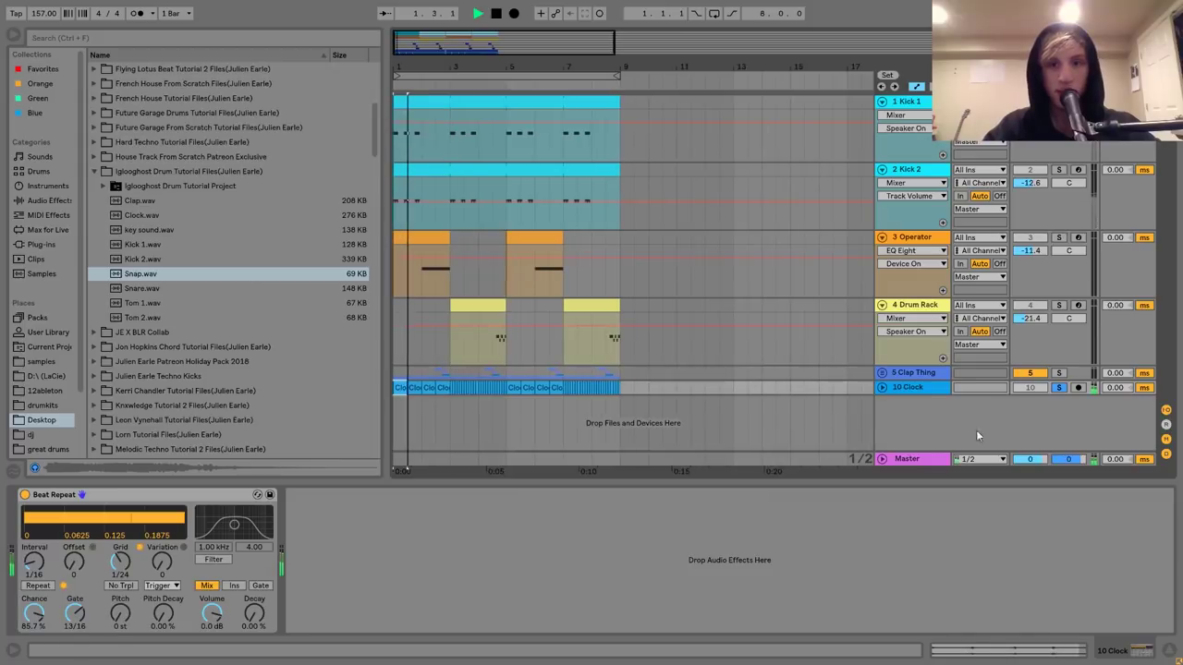
{"action": "left_click", "coordinate": [881, 387]}
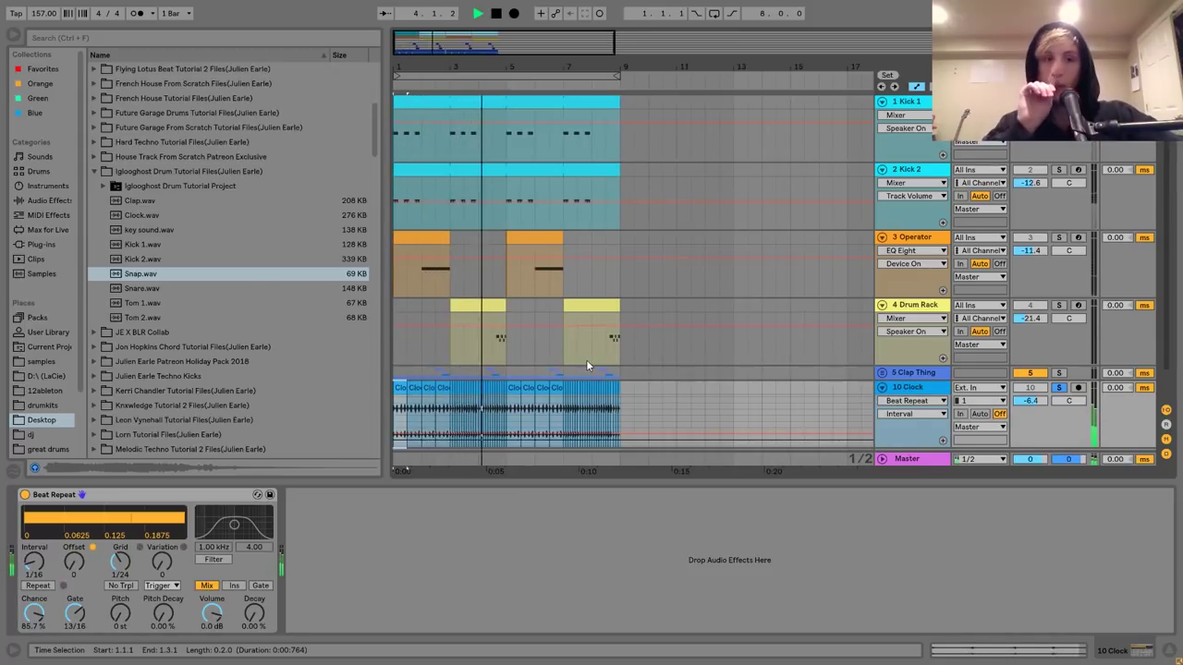
{"action": "key", "text": "space"}
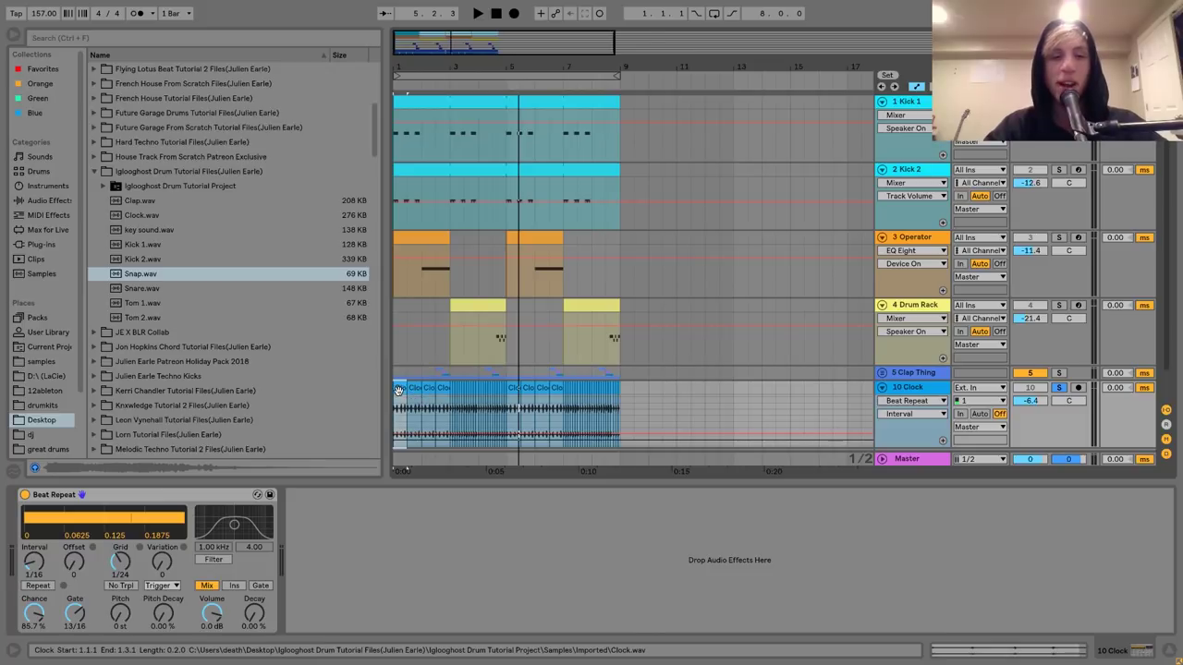
Look closely at the first four bars of Clock clips and preview the original Clock.wav sample.
{"action": "left_click_drag", "start_coordinate": [400, 65], "coordinate": [400, 157]}
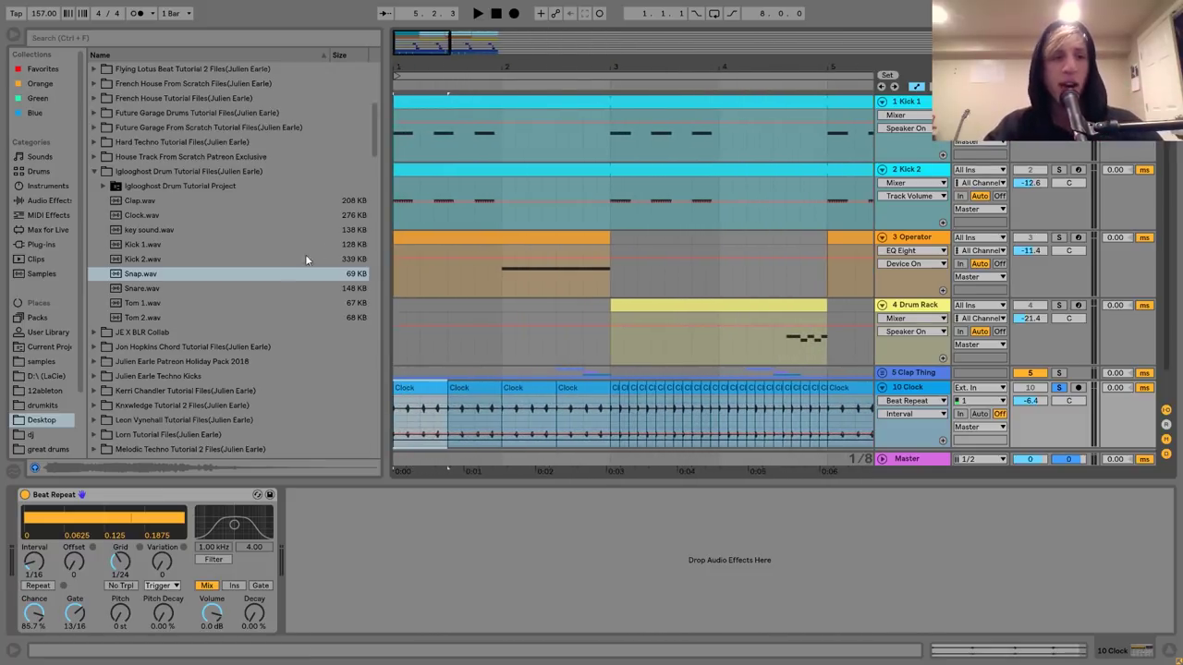
{"action": "left_click", "coordinate": [140, 216]}
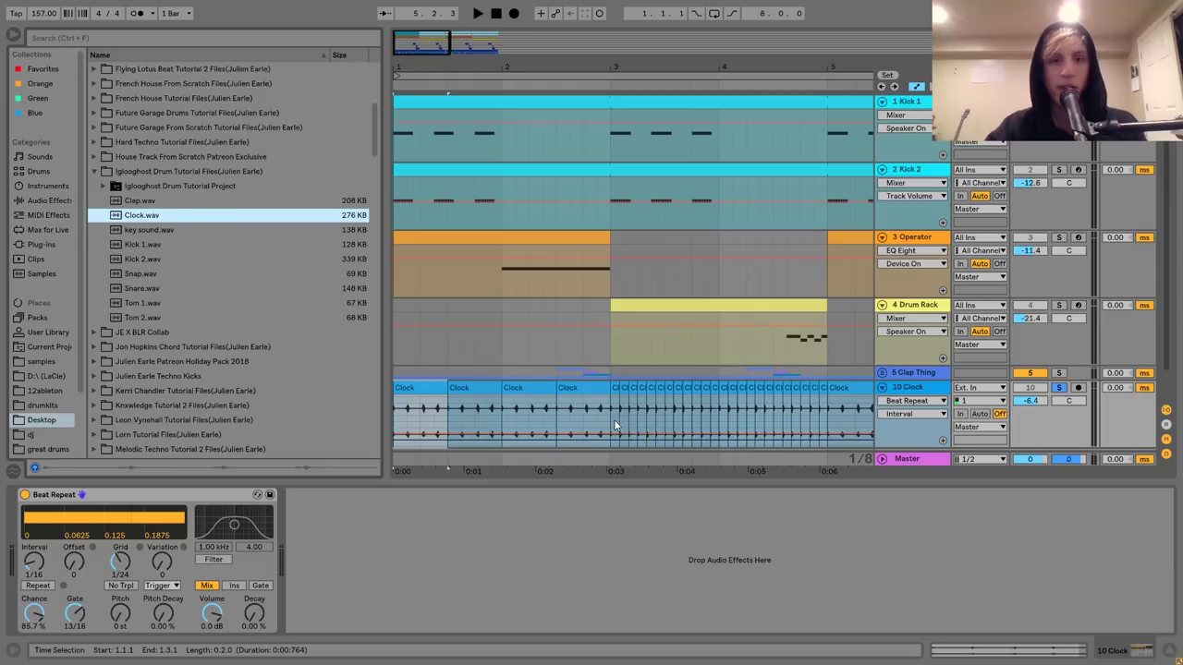
Set the arrangement grid to fixed 1/8 triplets and select the three Clock clips in the first beat of bar 3.
{"action": "left_click_drag", "start_coordinate": [612, 424], "coordinate": [386, 398]}
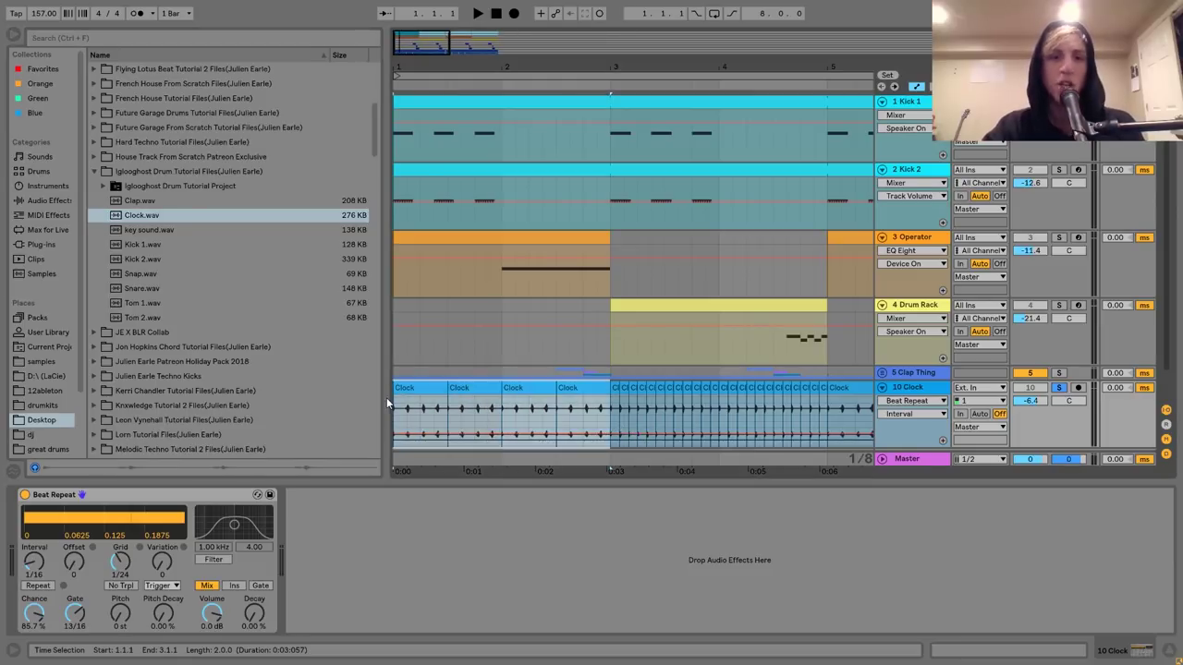
{"action": "left_click_drag", "start_coordinate": [616, 67], "coordinate": [476, 337]}
{"action": "left_click", "coordinate": [456, 413]}
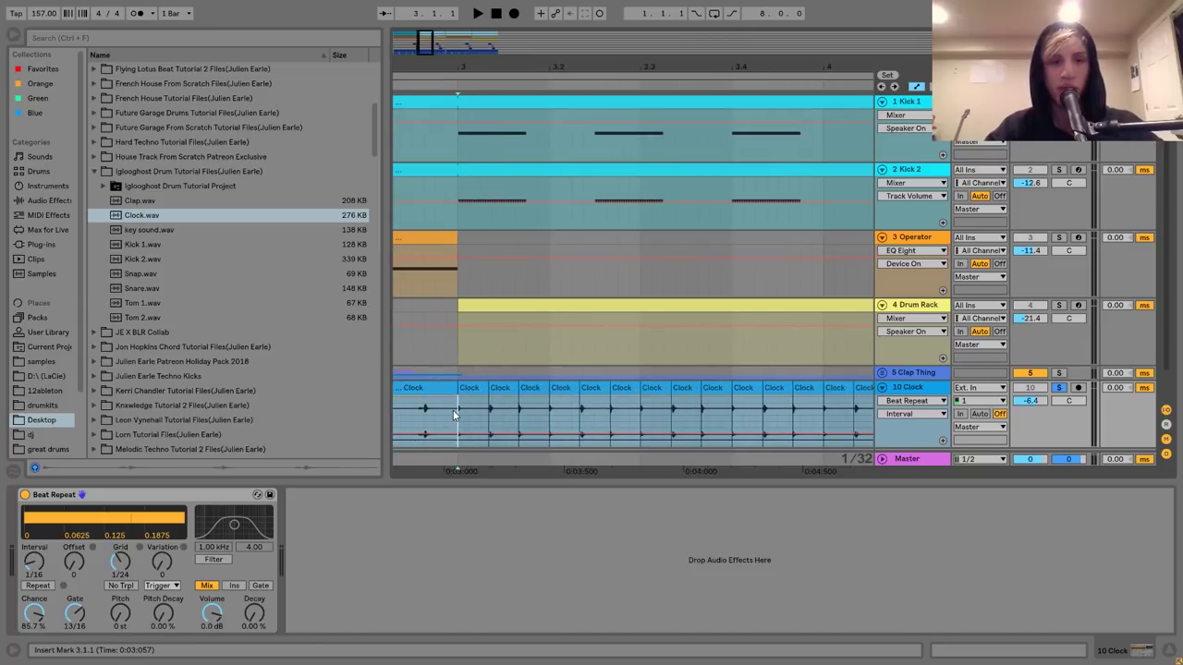
{"action": "right_click", "coordinate": [456, 413]}
{"action": "left_click", "coordinate": [512, 549]}
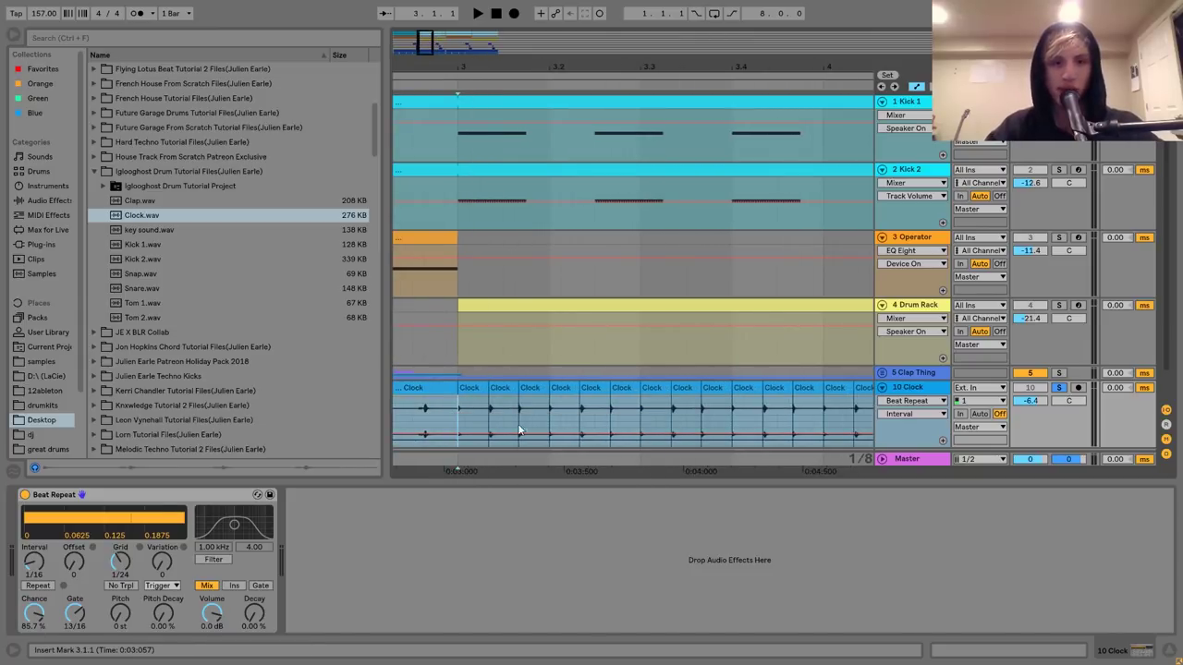
{"action": "right_click", "coordinate": [516, 411]}
{"action": "left_click", "coordinate": [555, 572]}
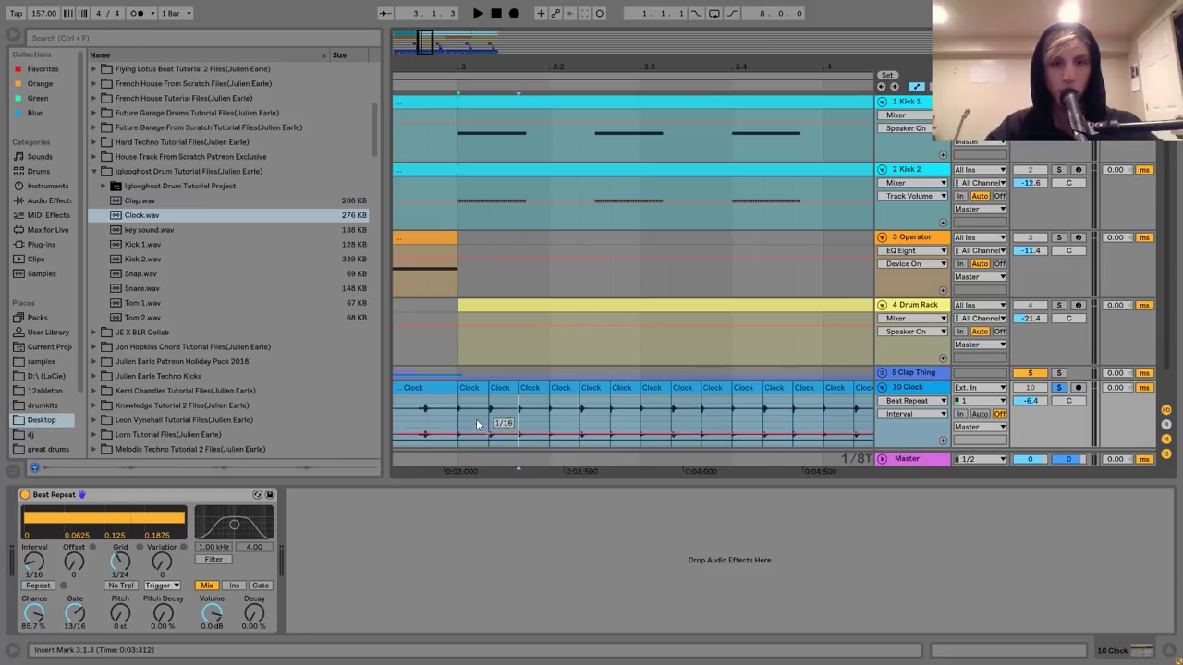
{"action": "left_click_drag", "start_coordinate": [458, 415], "coordinate": [552, 389]}
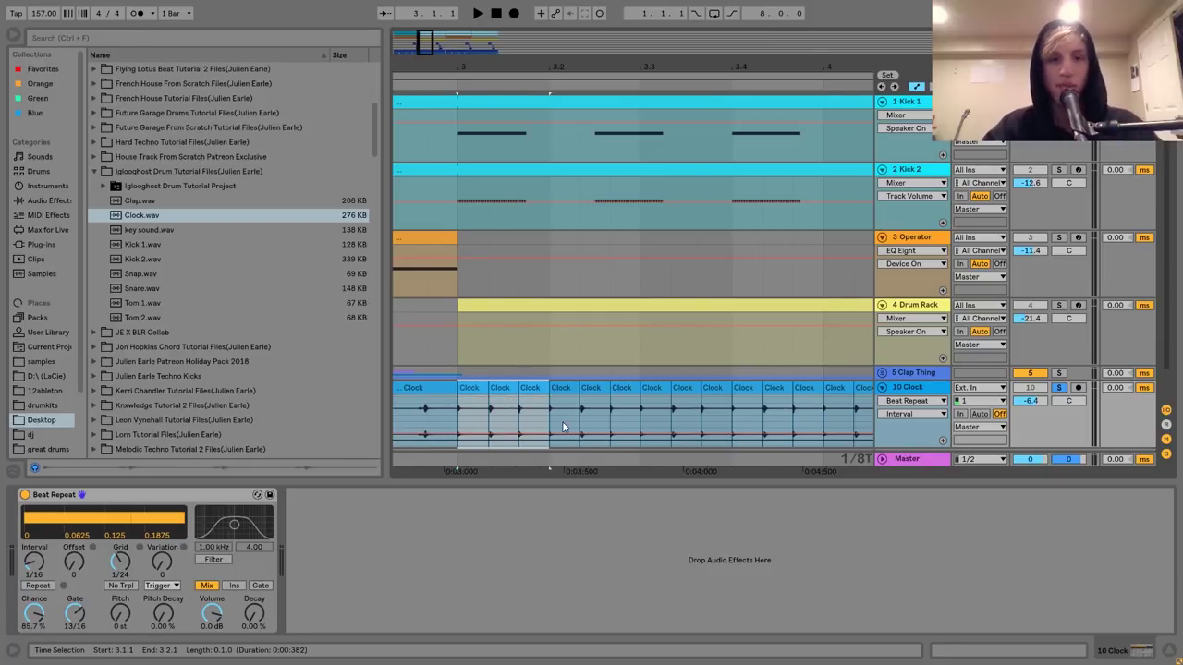
Turn off the triplet grid and return the arrangement to the Narrow adaptive grid.
{"action": "right_click", "coordinate": [561, 420]}
{"action": "left_click", "coordinate": [543, 414]}
{"action": "right_click", "coordinate": [544, 415]}
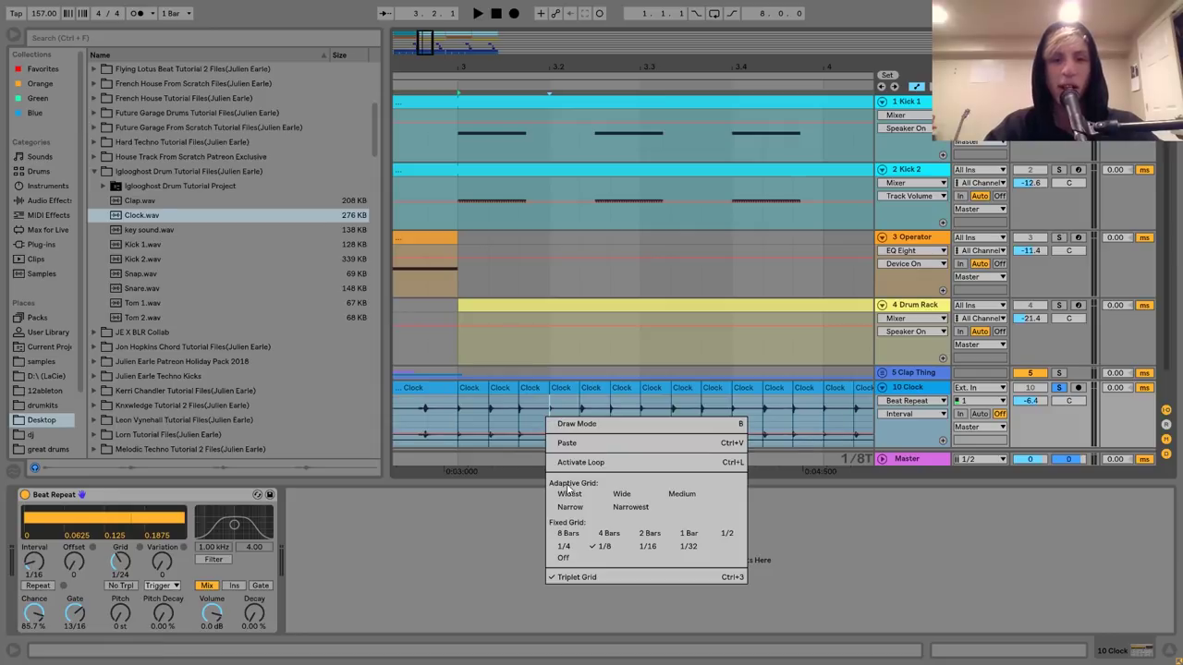
{"action": "left_click", "coordinate": [586, 578]}
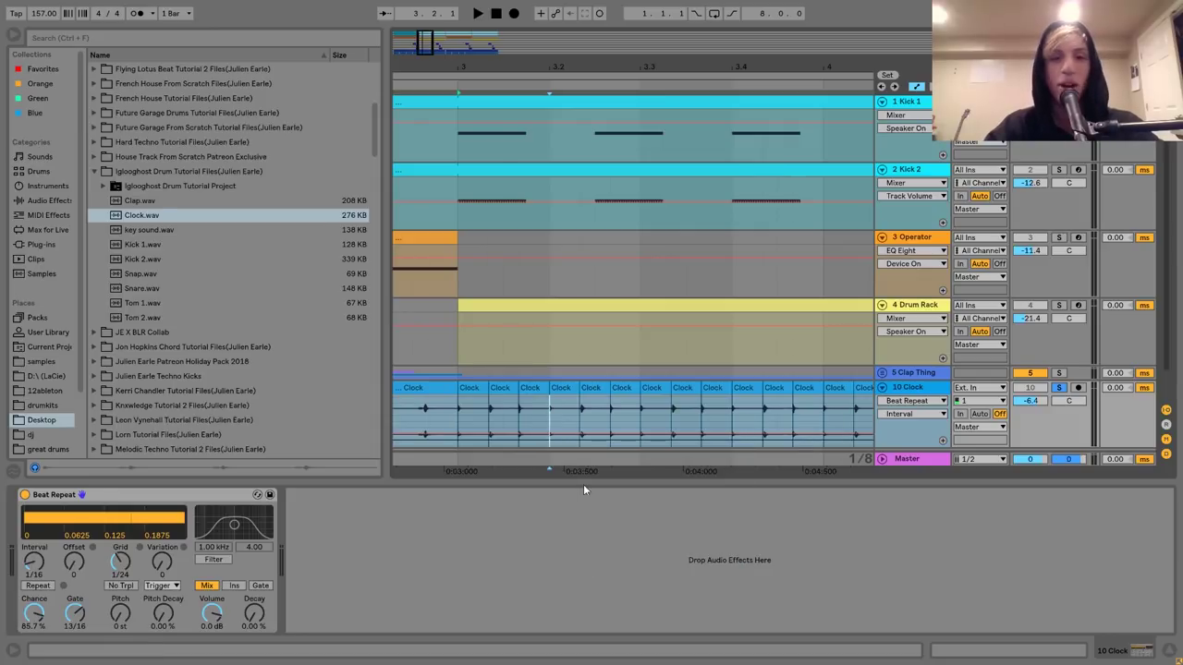
{"action": "right_click", "coordinate": [573, 414]}
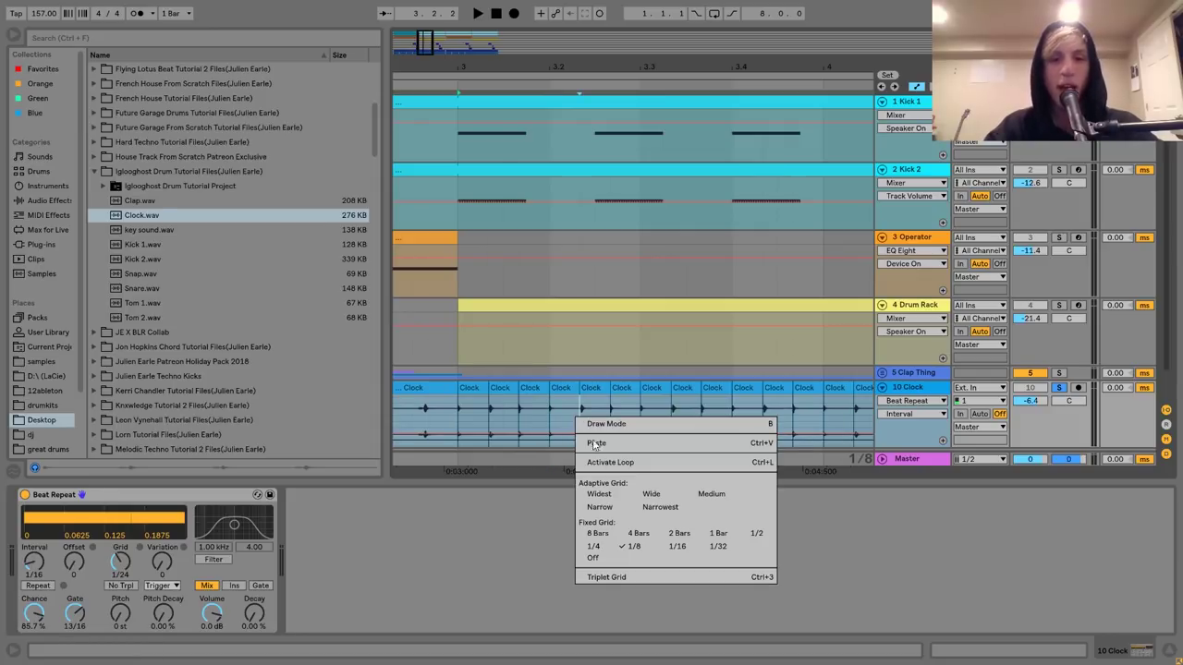
{"action": "left_click", "coordinate": [601, 508]}
Play the soloed Clock track from the start, from bar 3 through the faster clips, and once more from the start.
{"action": "key", "text": "minus"}
{"action": "key", "text": "minus"}
{"action": "key", "text": "minus"}
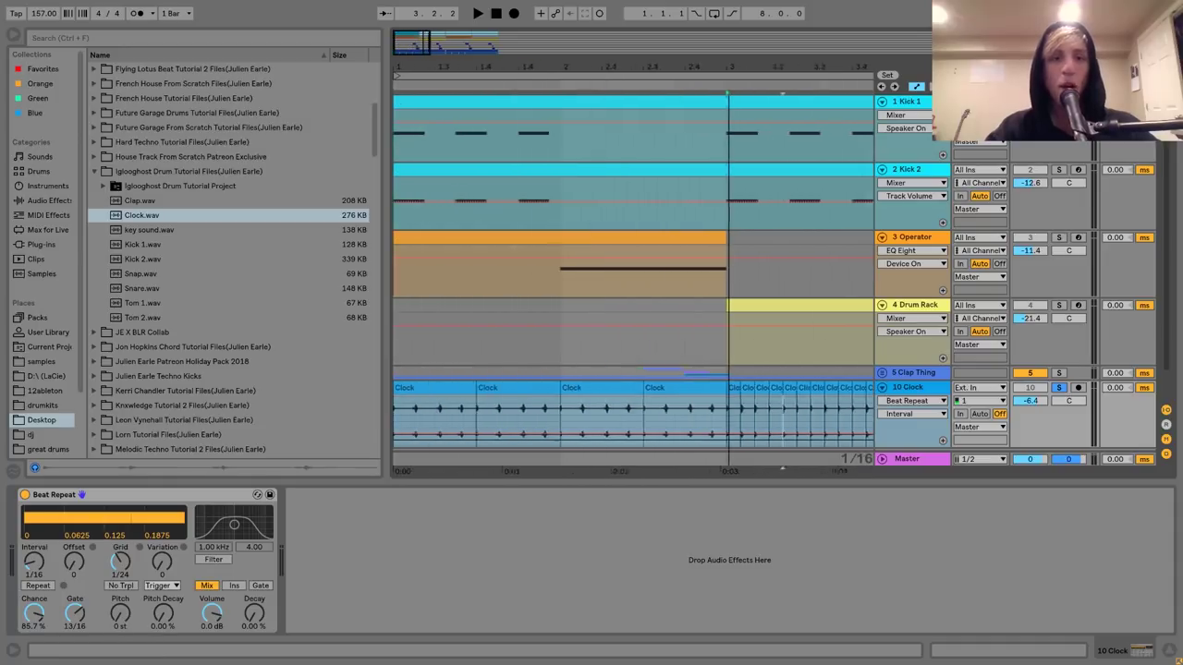
{"action": "left_click", "coordinate": [410, 393]}
{"action": "key", "text": "space"}
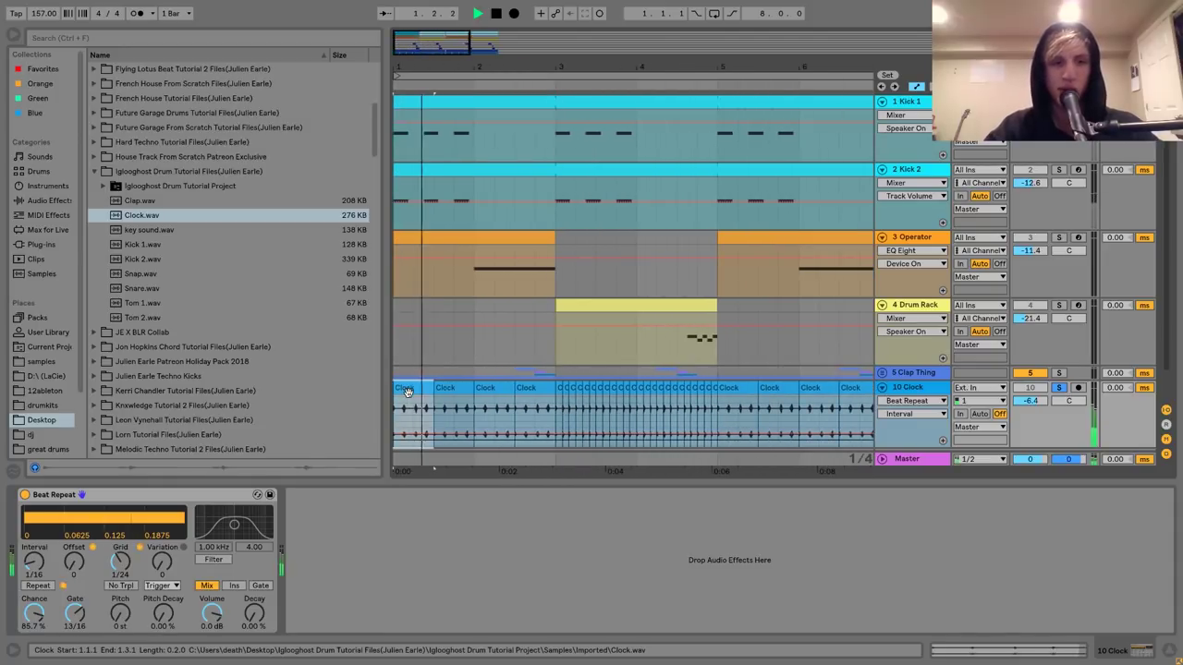
{"action": "key", "text": "space"}
{"action": "left_click", "coordinate": [558, 416]}
{"action": "key", "text": "space"}
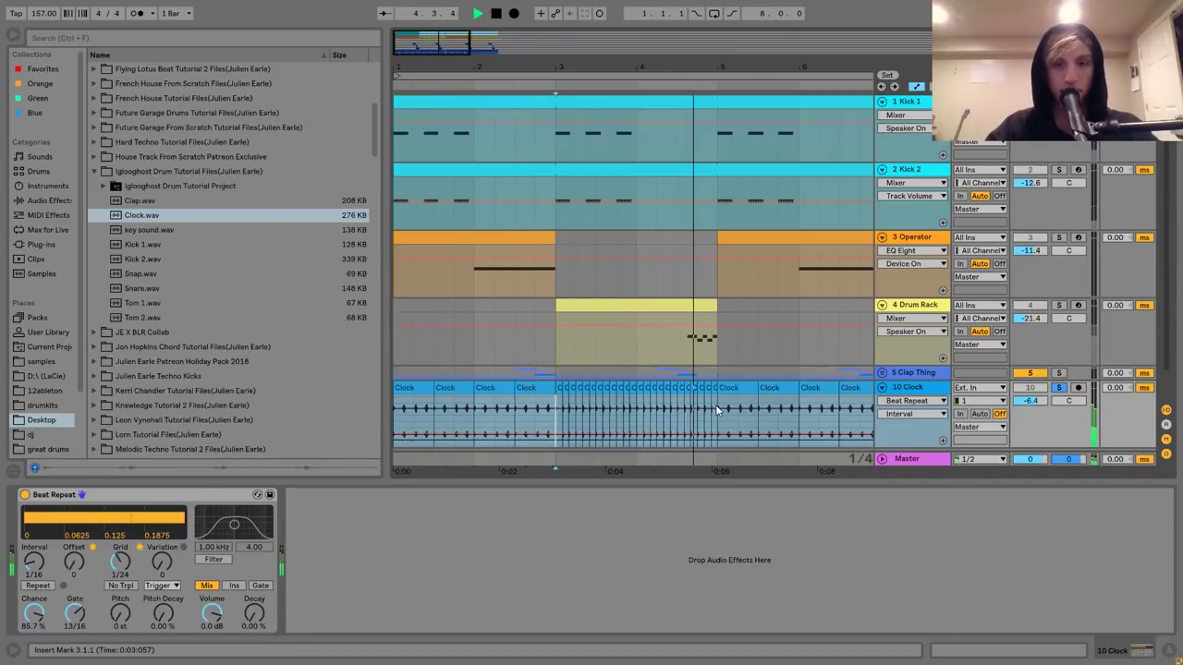
{"action": "key", "text": "space"}
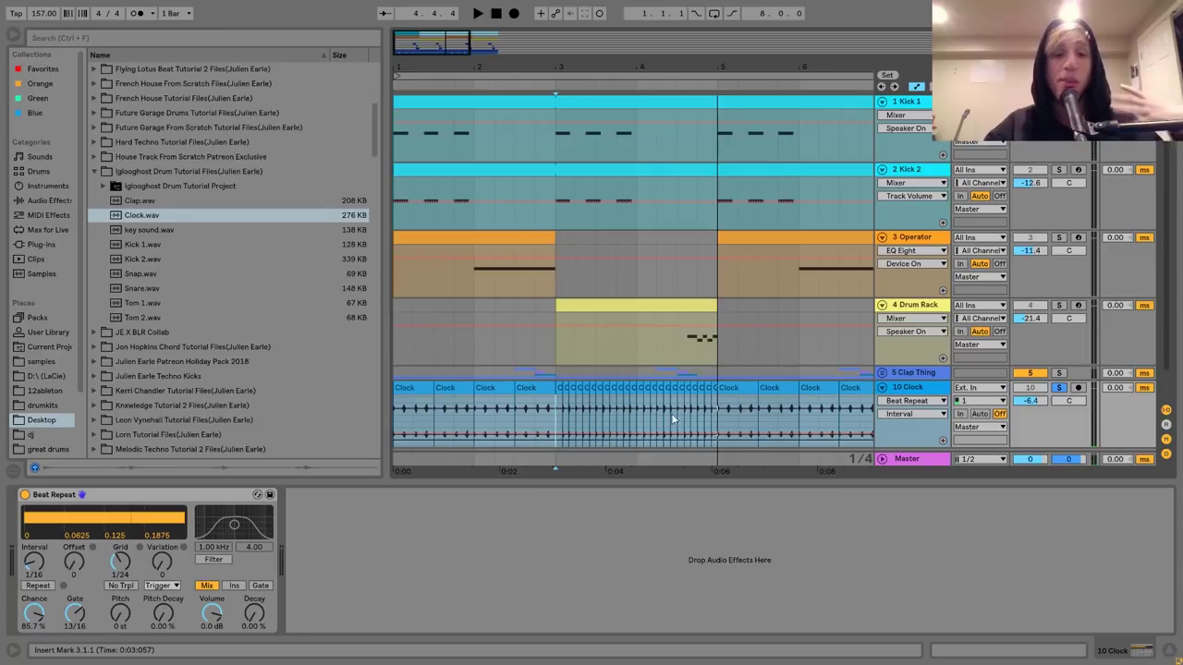
{"action": "left_click", "coordinate": [409, 389]}
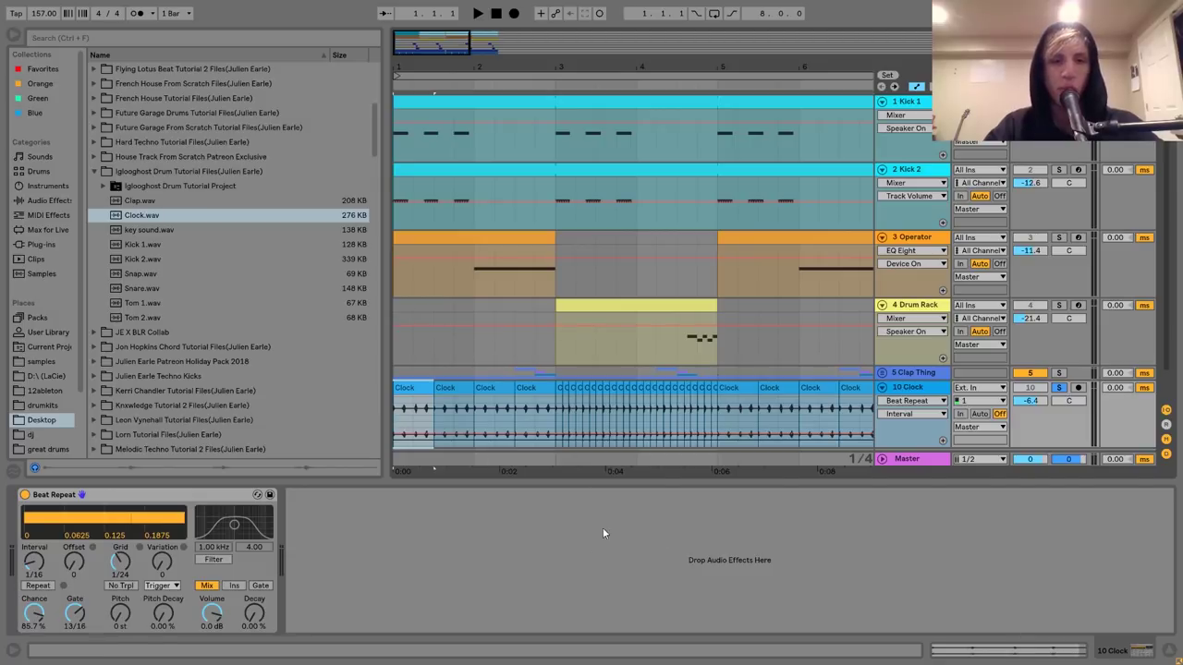
{"action": "key", "text": "space"}
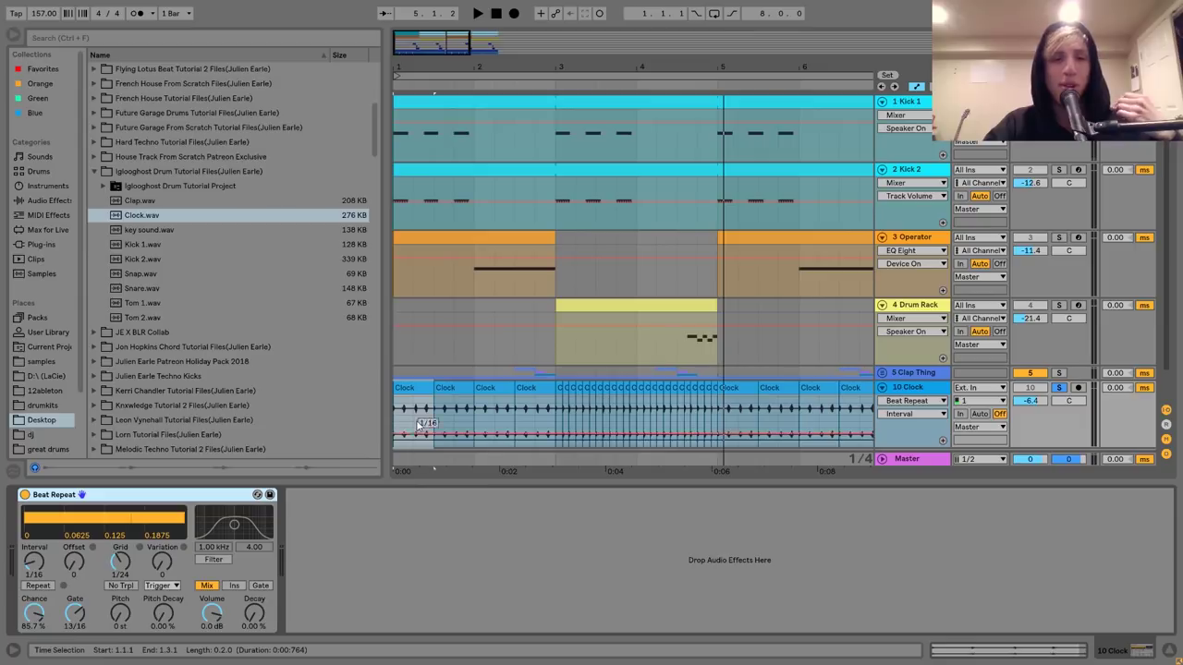
Select the Clock clips across all eight bars and loop that range.
{"action": "left_click_drag", "start_coordinate": [404, 64], "coordinate": [404, 45]}
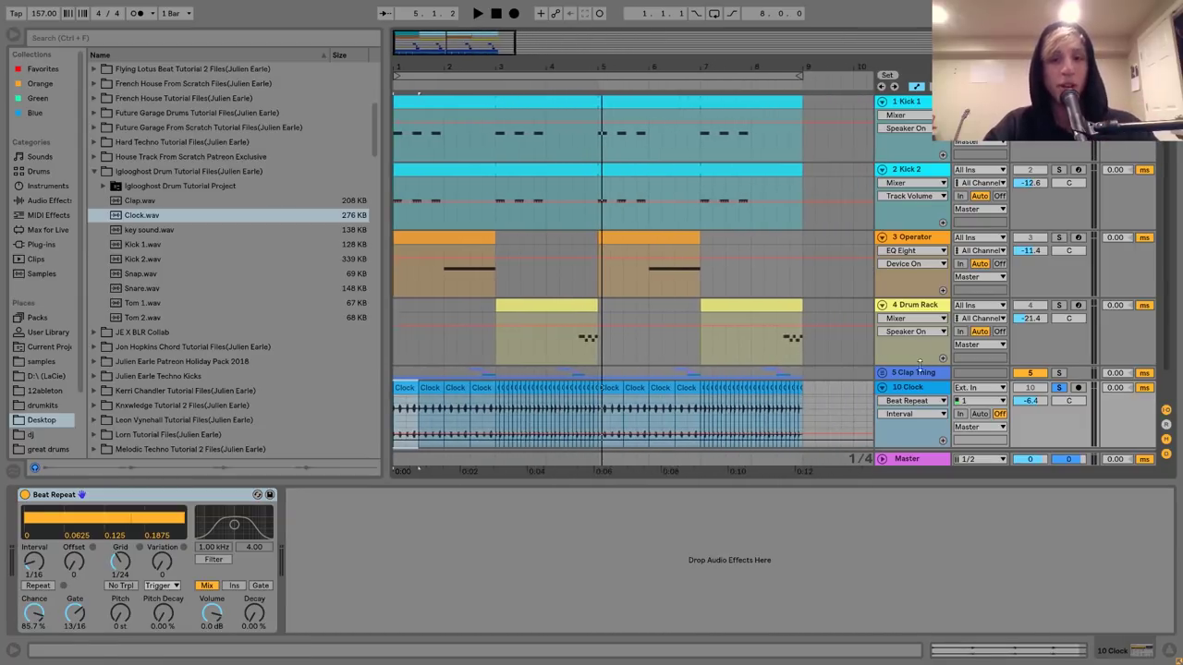
{"action": "left_click_drag", "start_coordinate": [805, 397], "coordinate": [396, 428]}
{"action": "key", "text": "ctrl+l"}
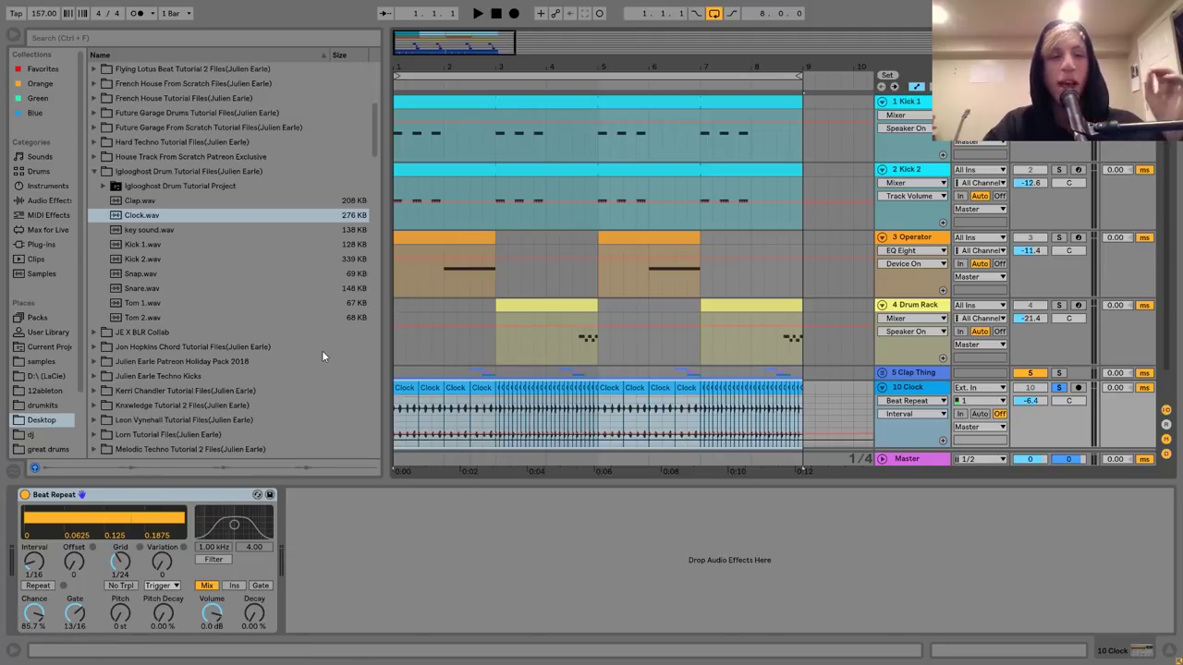
Select the Clock track's Beat Repeat and play the looped clips through it from the start.
{"action": "left_click", "coordinate": [352, 520]}
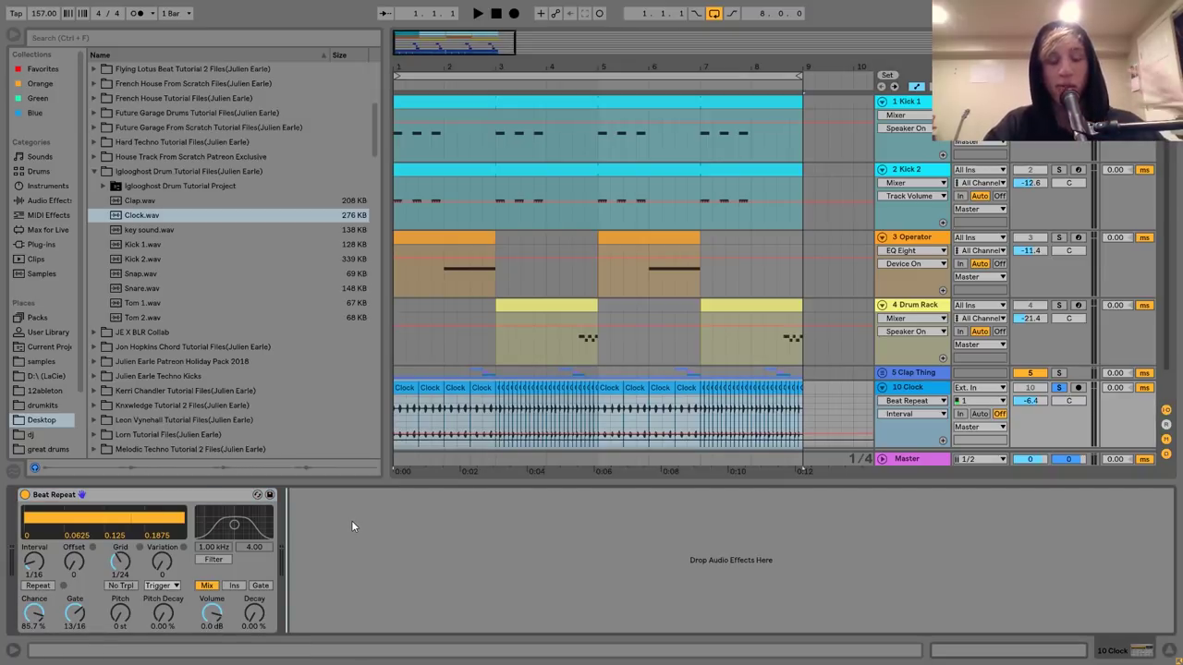
{"action": "left_click_drag", "start_coordinate": [315, 524], "coordinate": [228, 499]}
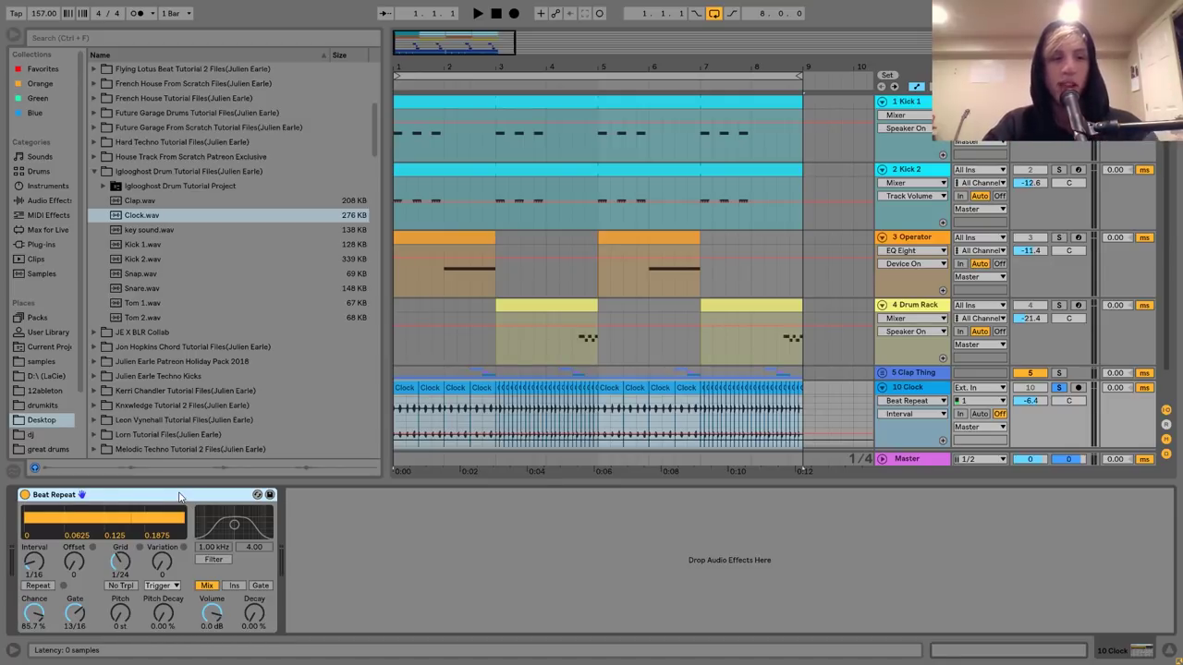
{"action": "key", "text": "space"}
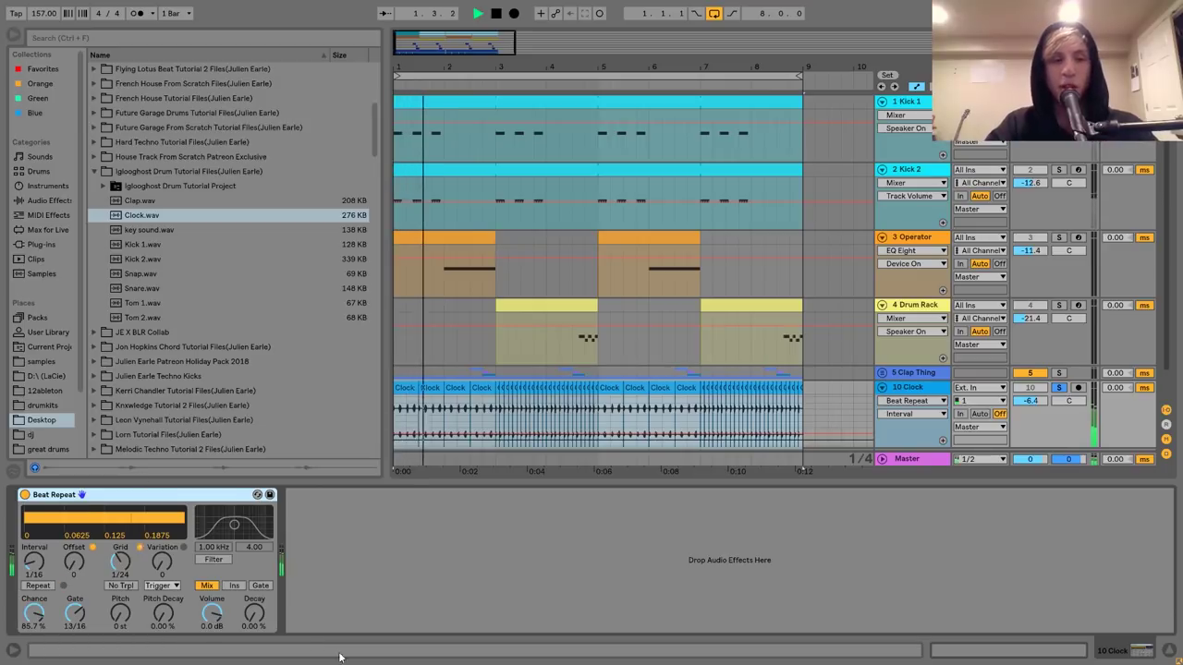
{"action": "key", "text": "space"}
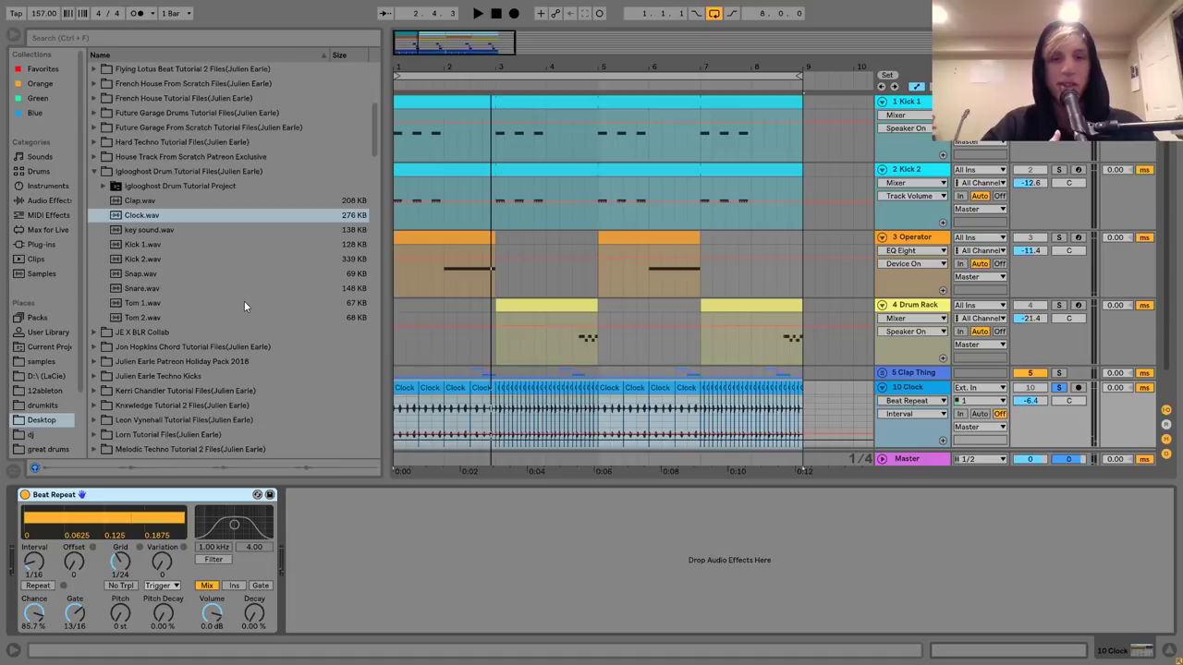
Compare the full row of Clock clips and the first clip with the Beat Repeat device, and play the opening bar.
{"action": "left_click", "coordinate": [649, 386]}
{"action": "mouse_move", "coordinate": [399, 421]}
{"action": "left_mouse_down"}
{"action": "mouse_move", "coordinate": [804, 438]}
{"action": "mouse_move", "coordinate": [806, 387]}
{"action": "left_mouse_up"}
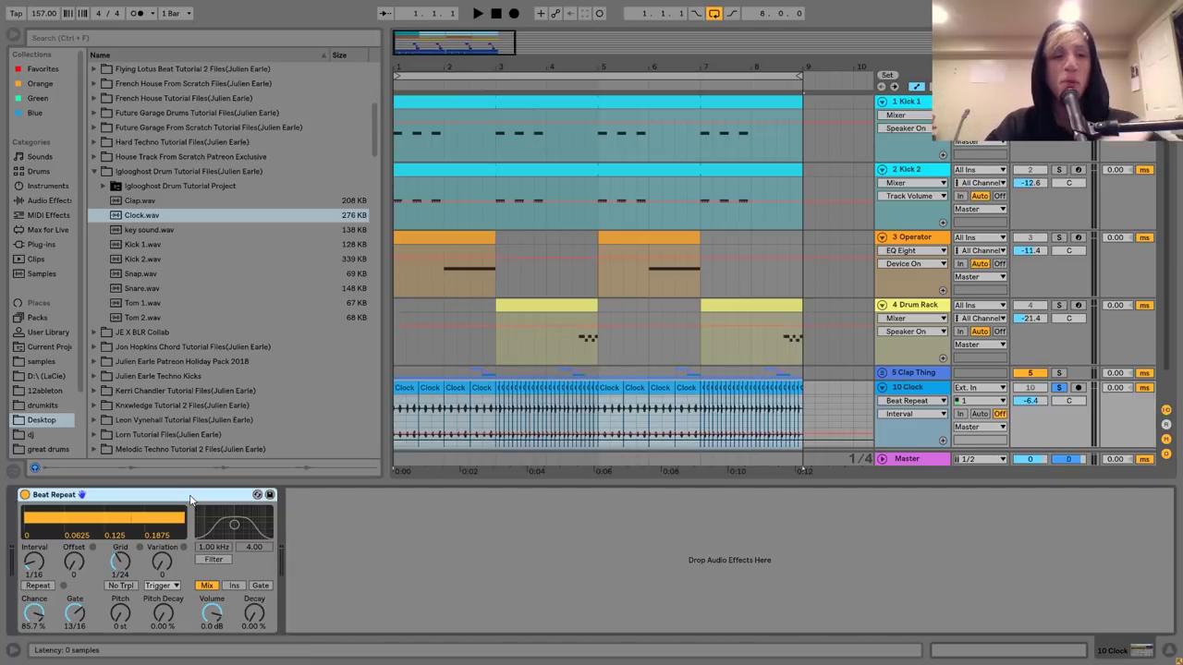
{"action": "left_click", "coordinate": [309, 540]}
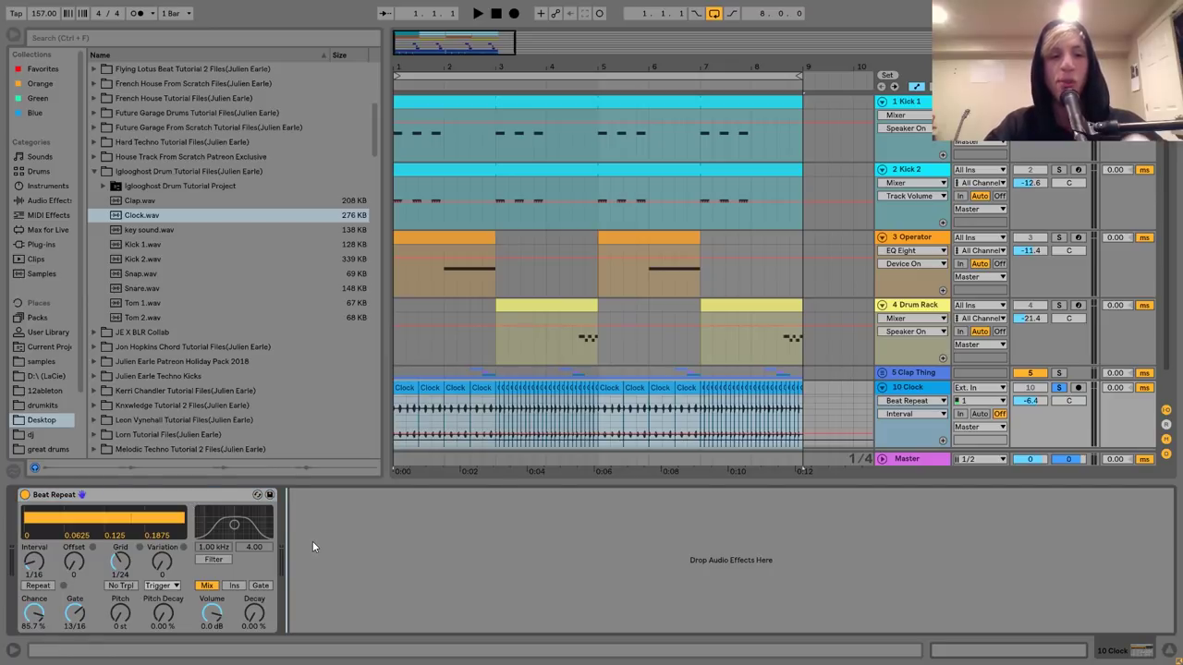
{"action": "left_click", "coordinate": [205, 494]}
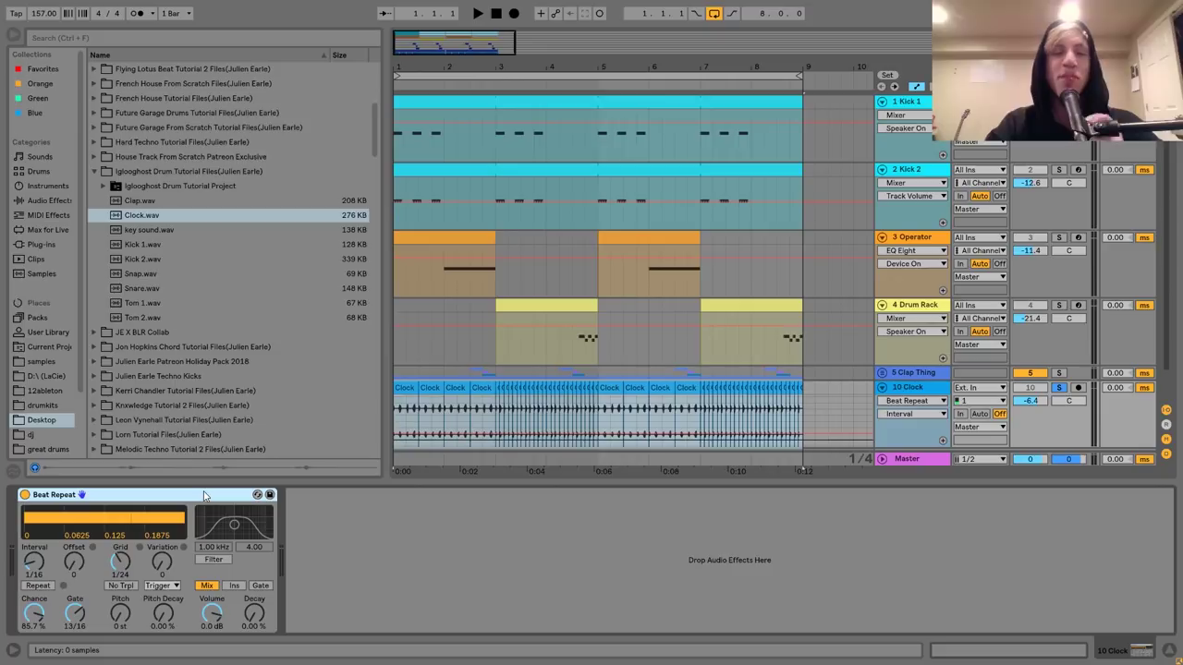
{"action": "left_click", "coordinate": [412, 390]}
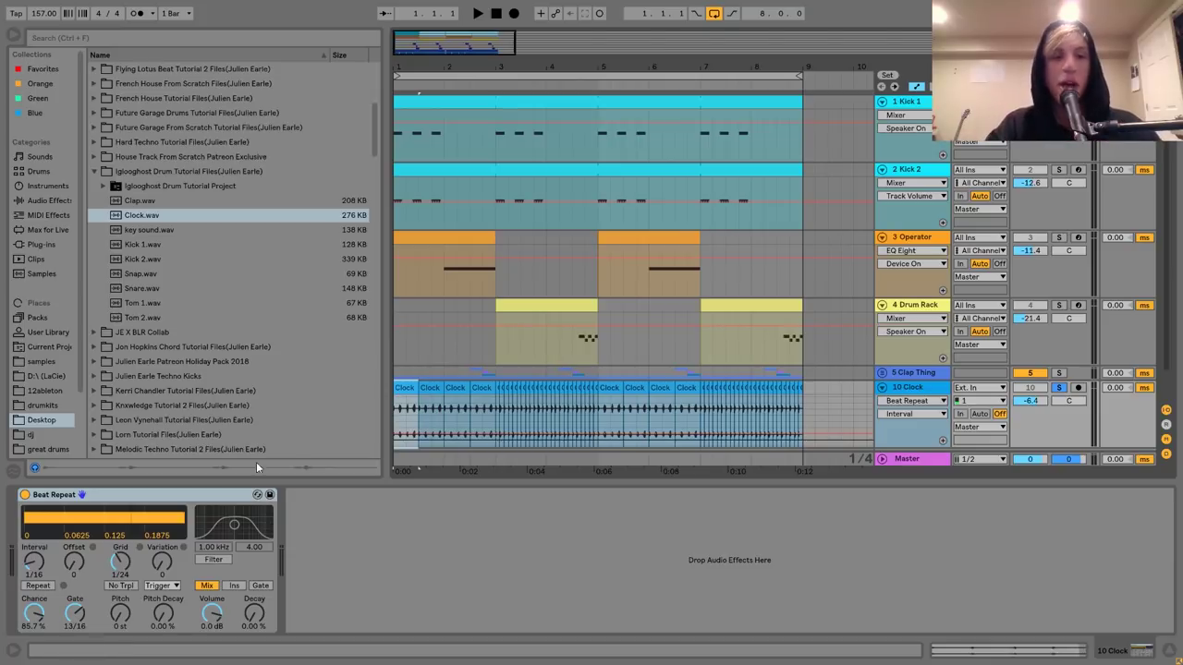
{"action": "left_click", "coordinate": [122, 498]}
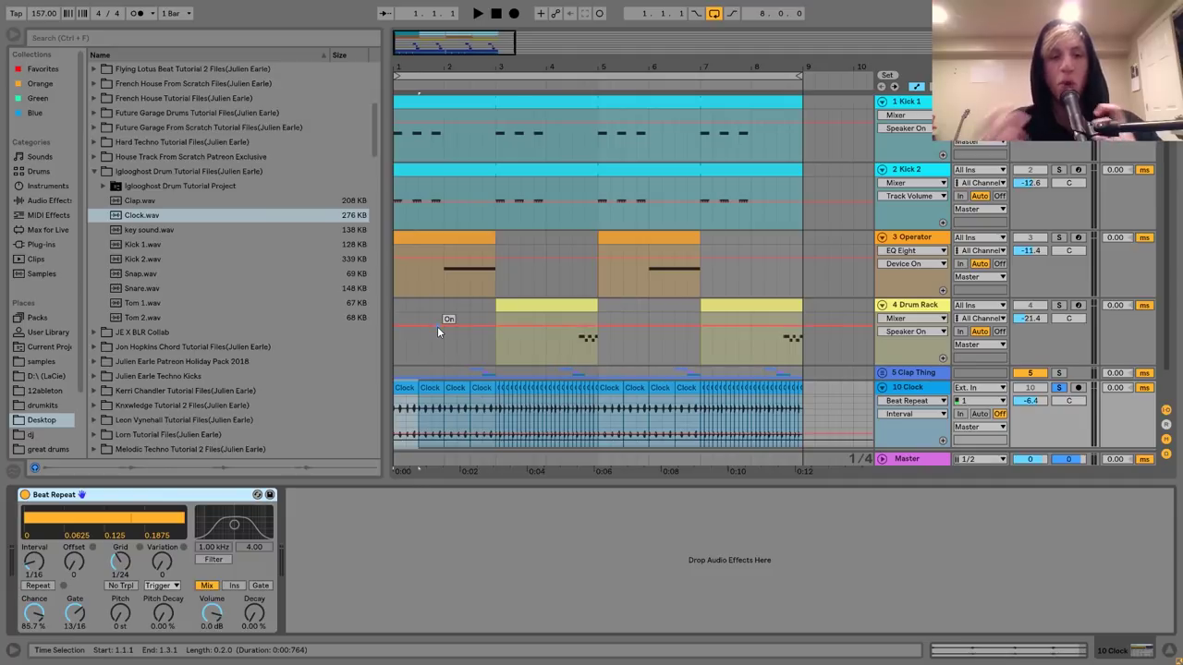
{"action": "key", "text": "space"}
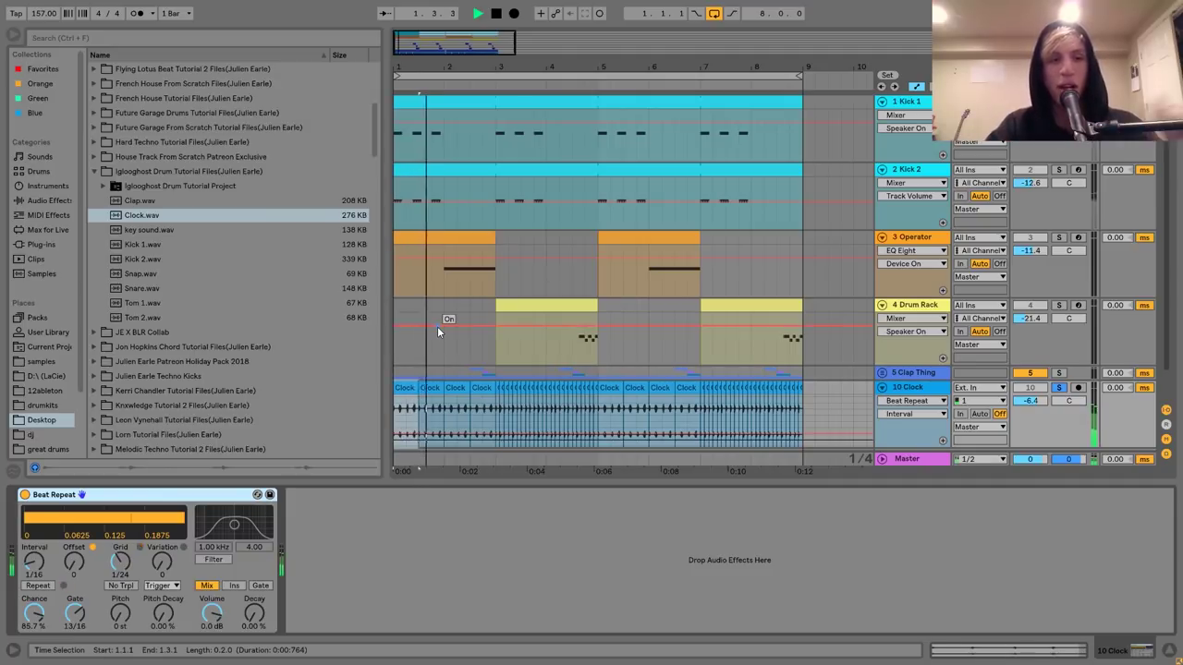
{"action": "key", "text": "space"}
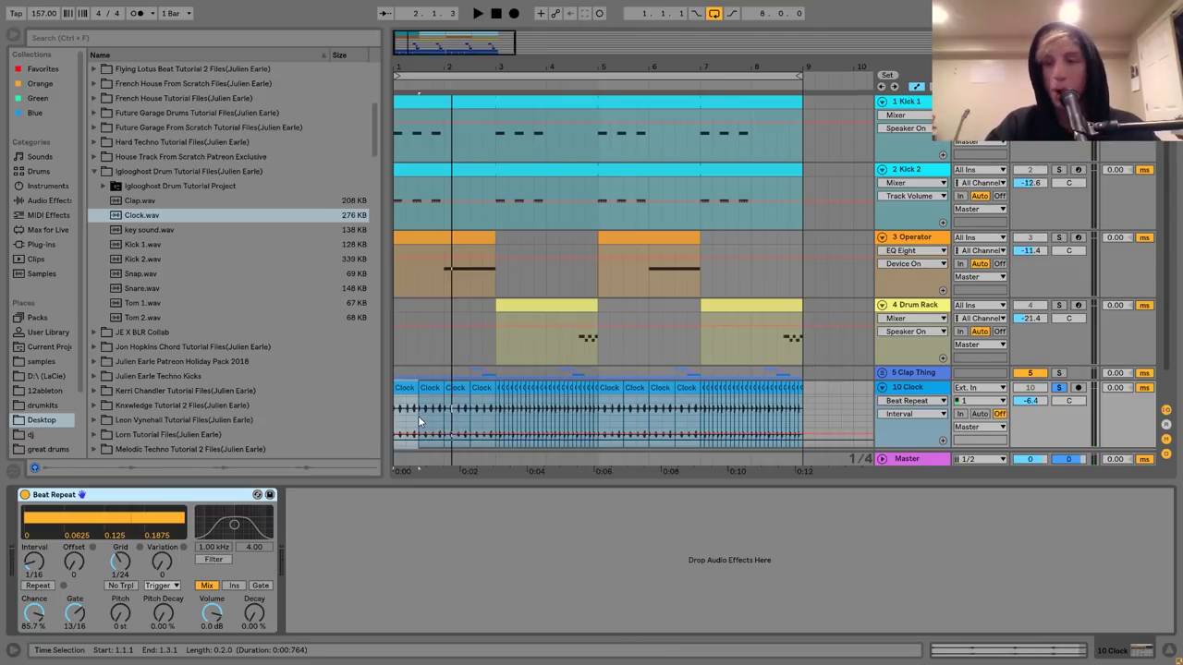
Unsolo the Clock track and fold all tracks in the arrangement.
{"action": "left_click", "coordinate": [1058, 388]}
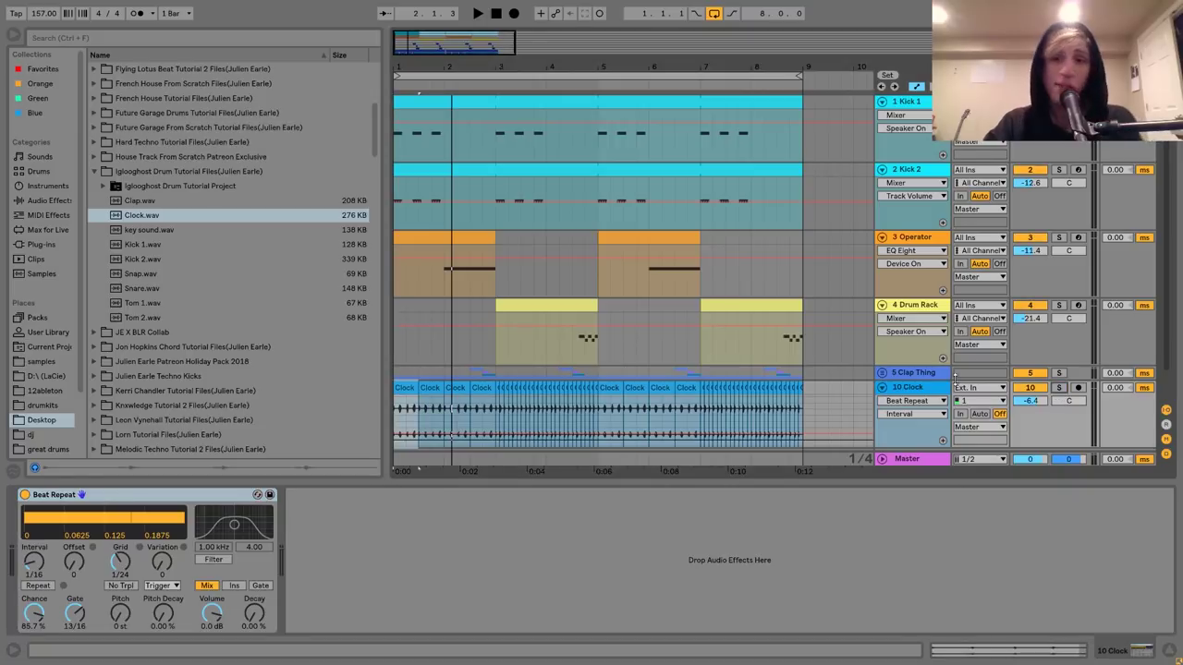
{"action": "left_click", "coordinate": [905, 389]}
{"action": "key", "text": "ctrl+a"}
{"action": "left_click", "coordinate": [883, 388]}
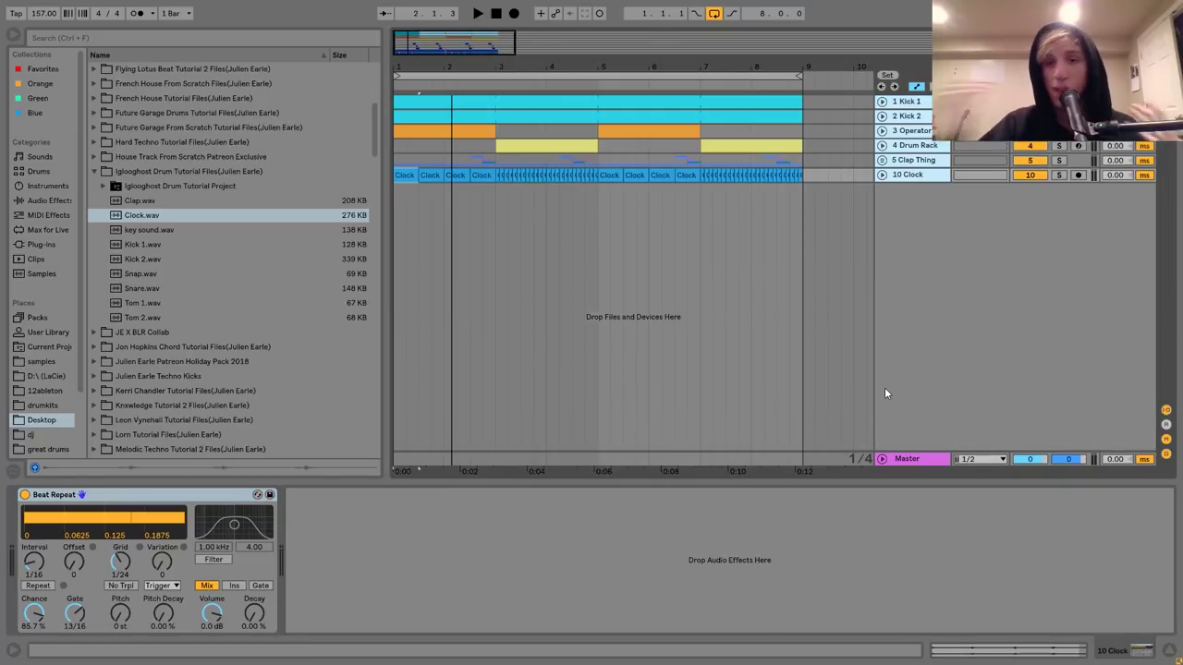